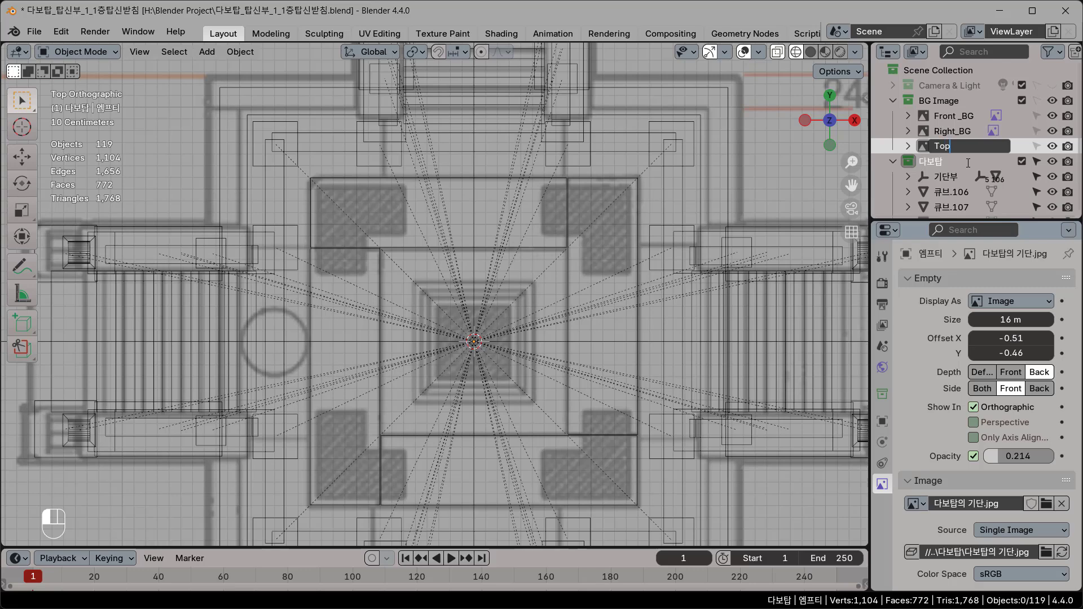
# Rename the top-view background image object to Top_BG and collapse the BG Image collection
pyautogui.write('BG')
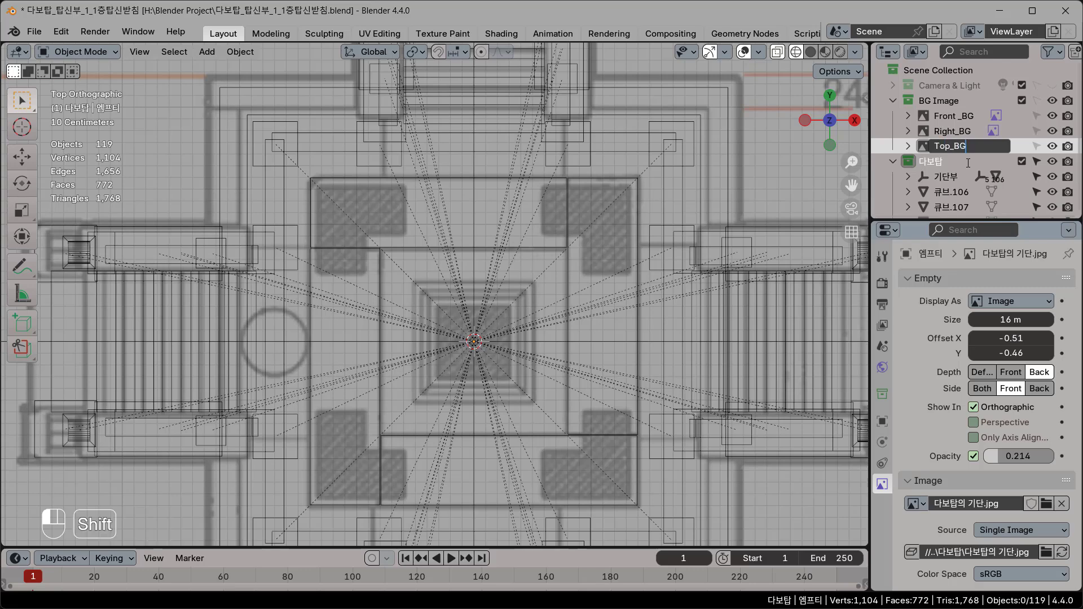
pyautogui.press('Return')
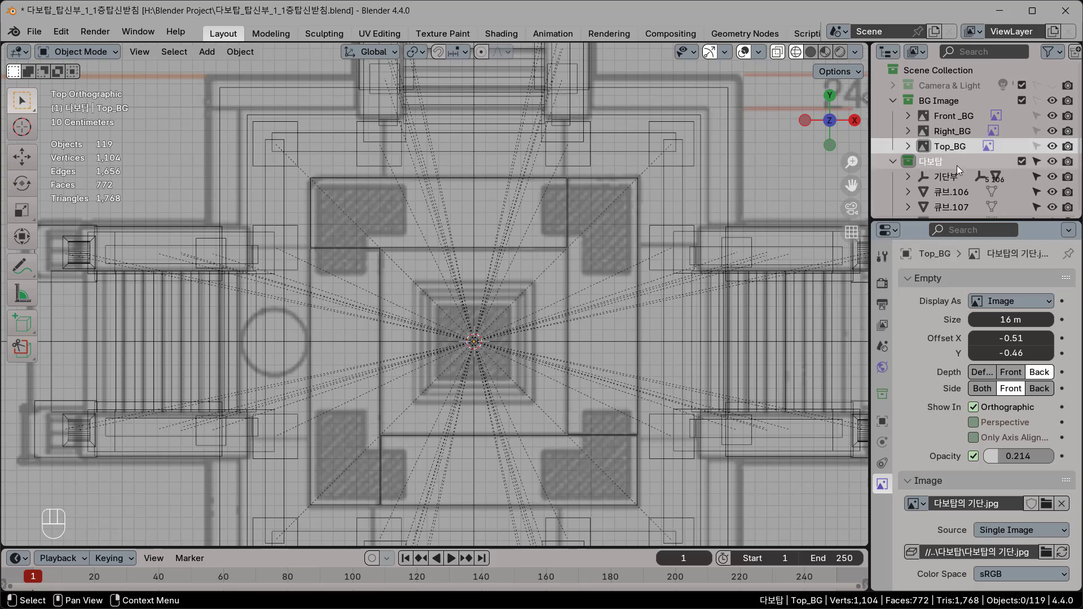
pyautogui.click(891, 101)
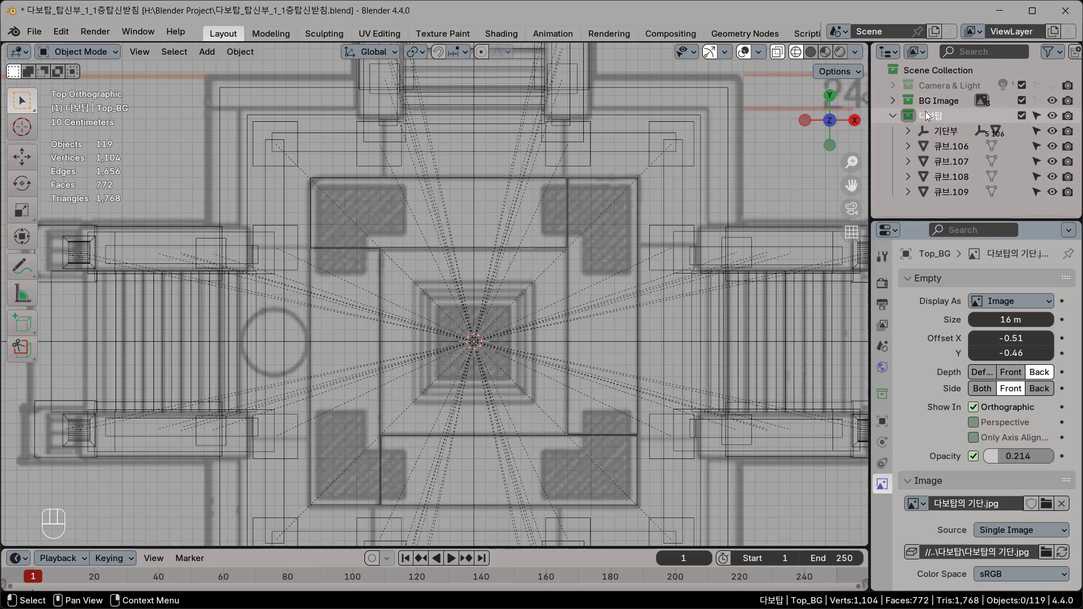
# Make the 다보탑 collection active and show the pagoda's pillars above the stair base in front view
pyautogui.click(925, 114)
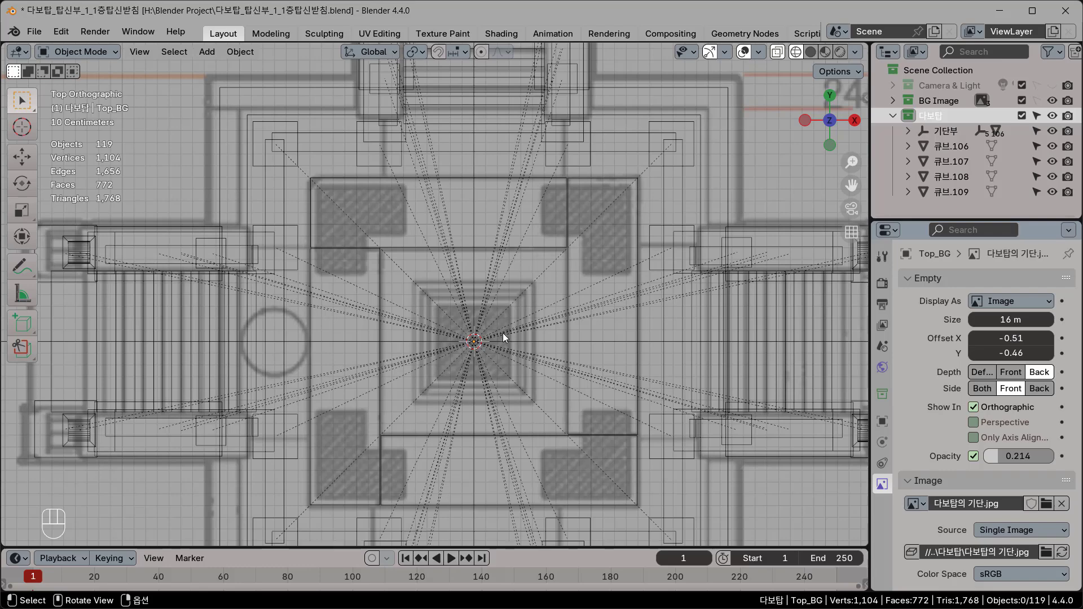
pyautogui.press('KP_1')
pyautogui.scroll(-1, 504, 328)
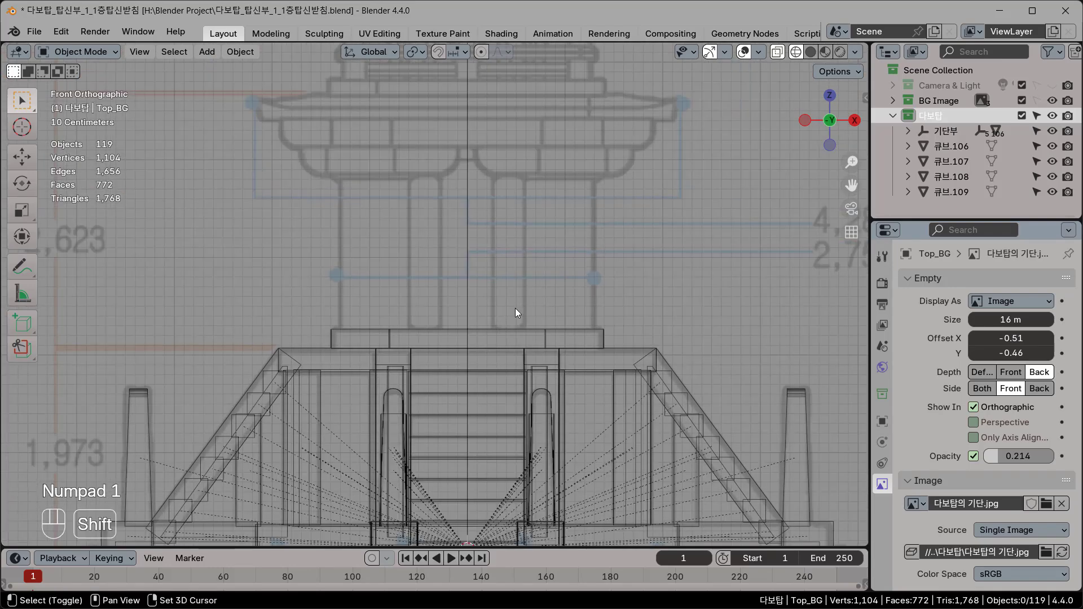
pyautogui.keyDown('shift'); pyautogui.moveTo(516, 308); pyautogui.dragTo(515, 330, button='middle'); pyautogui.keyUp('shift')
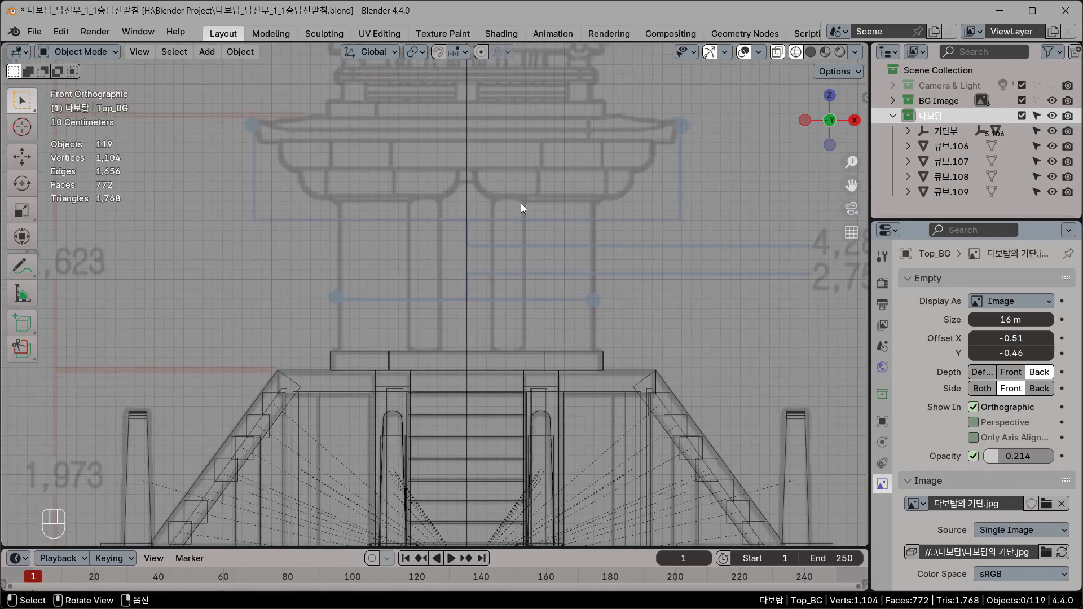
pyautogui.scroll(-1, 580, 294)
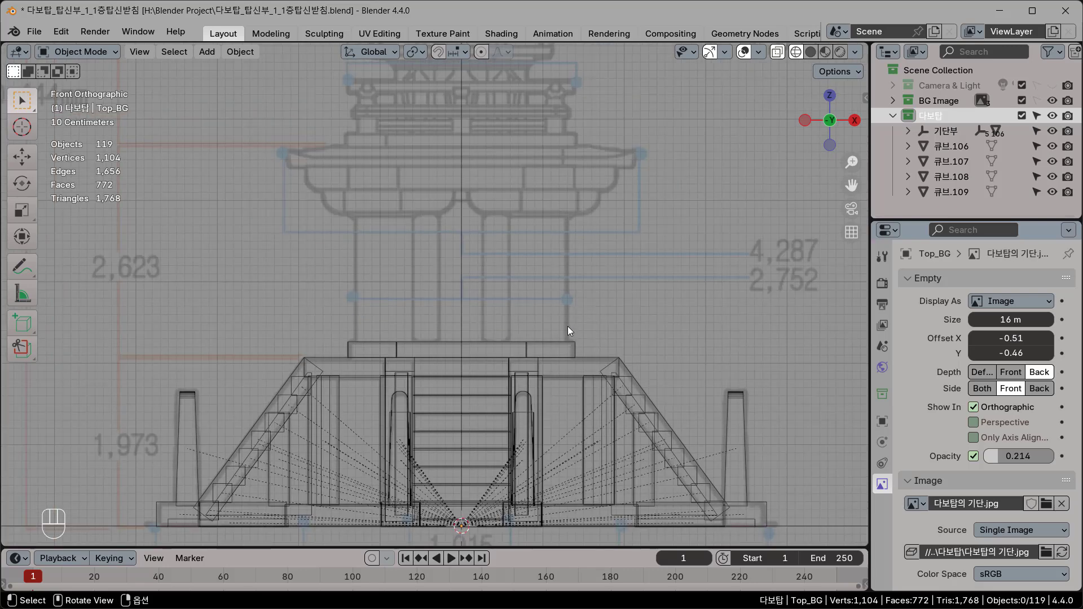
pyautogui.hotkey('shift', 'a')
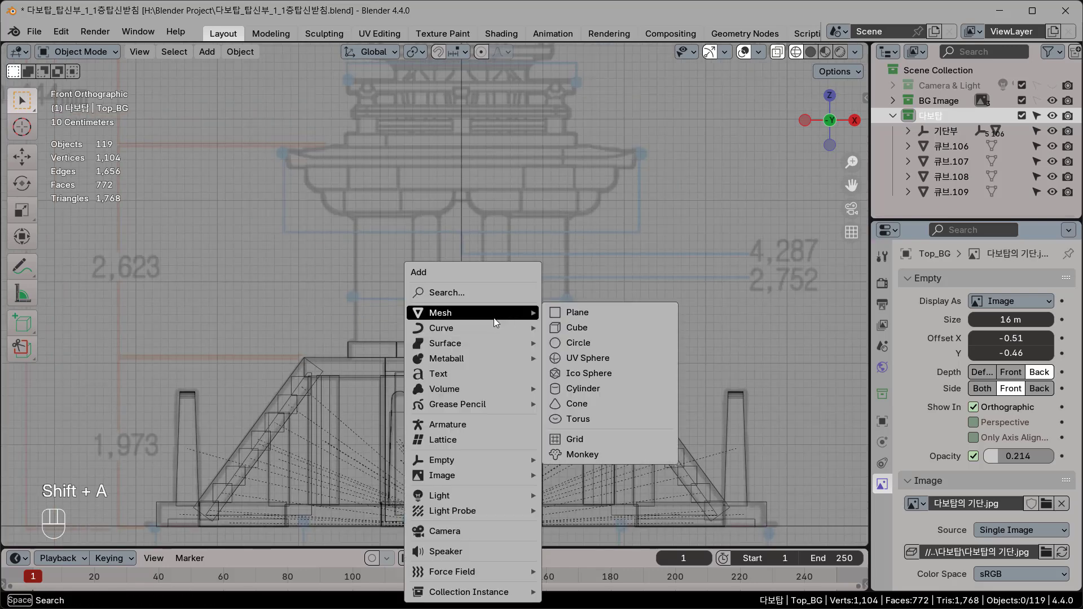
pyautogui.moveTo(477, 312)
pyautogui.click(576, 327)
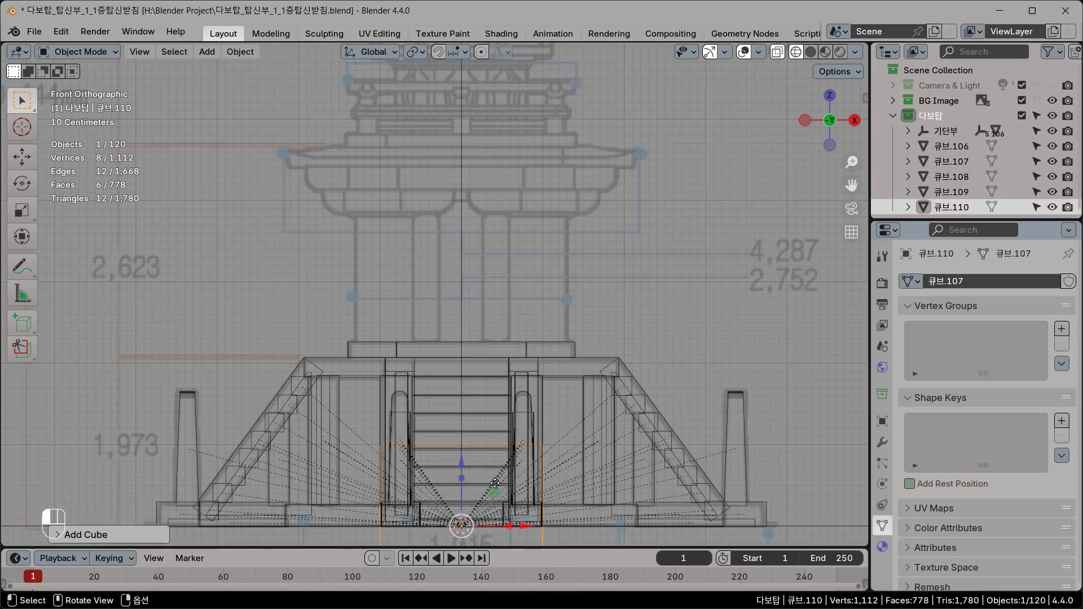
pyautogui.press('g')
pyautogui.click(584, 295)
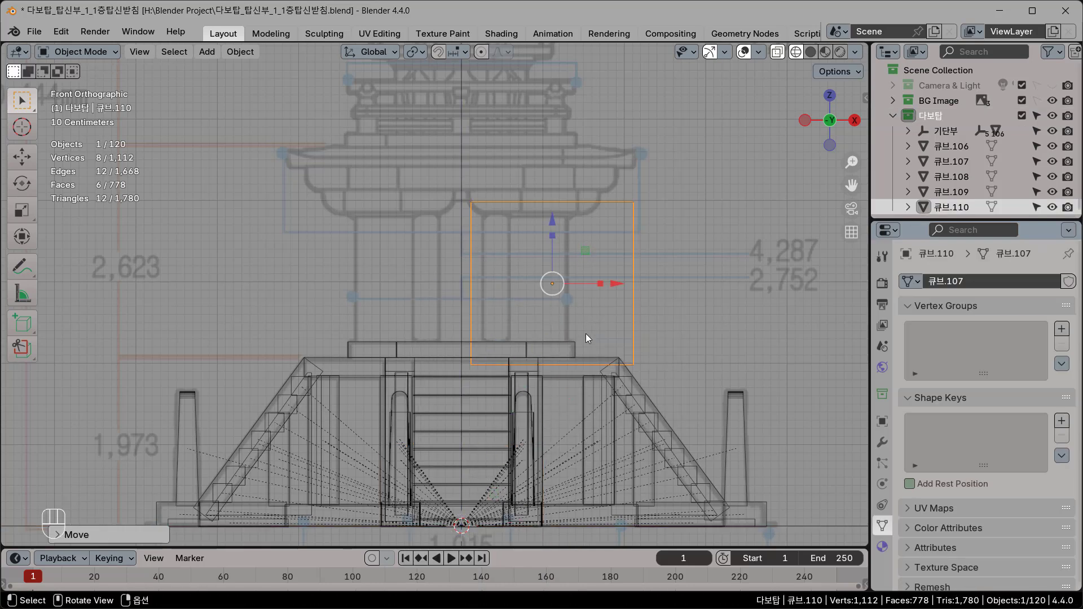
pyautogui.press('Delete')
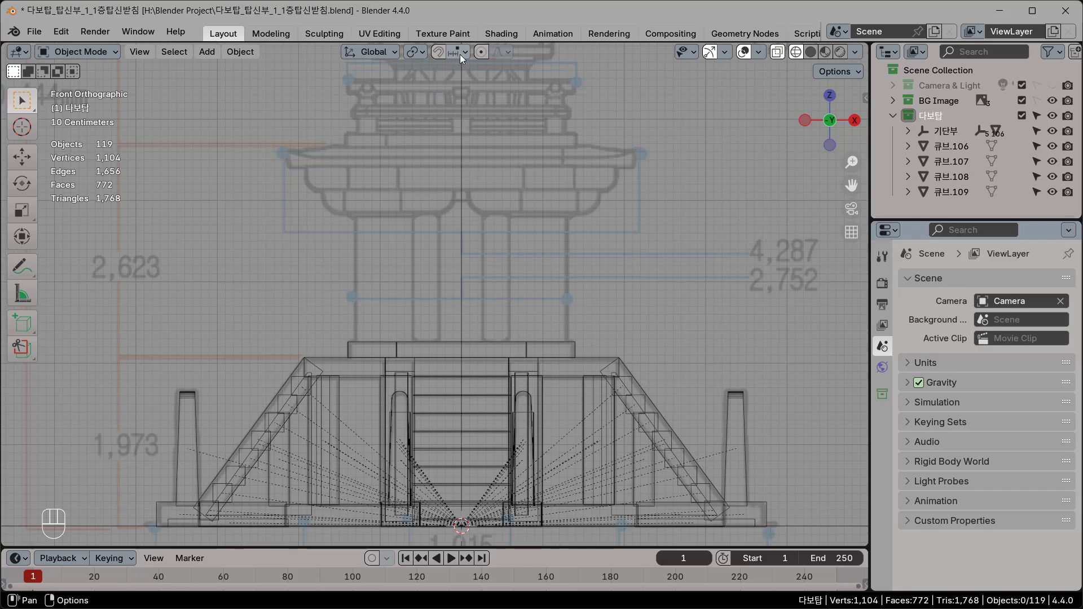
# Enable snapping and set the snap target to Grid
pyautogui.click(438, 52)
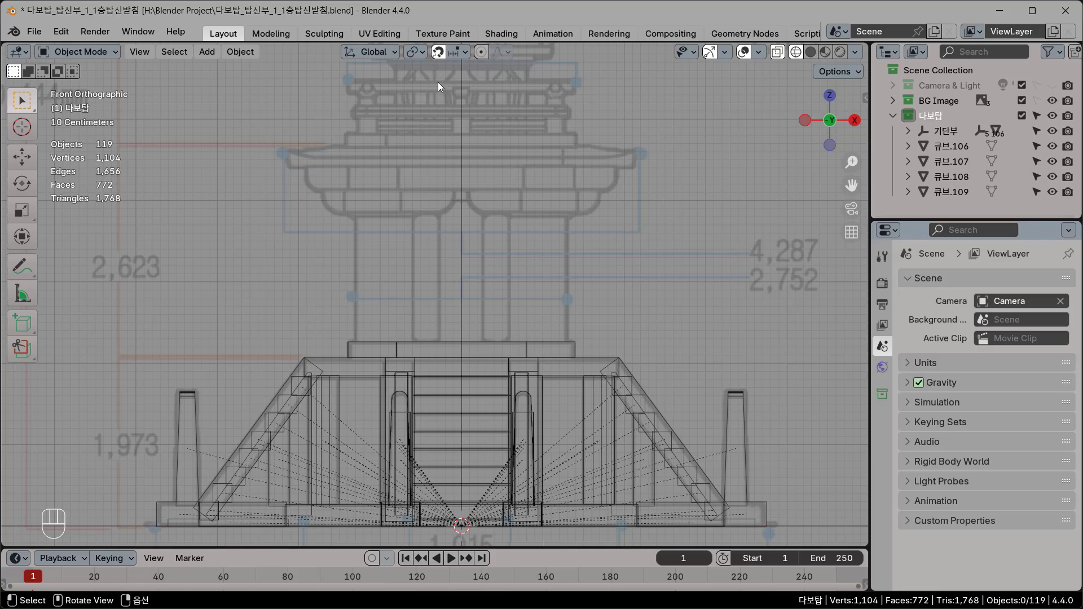
pyautogui.click(465, 53)
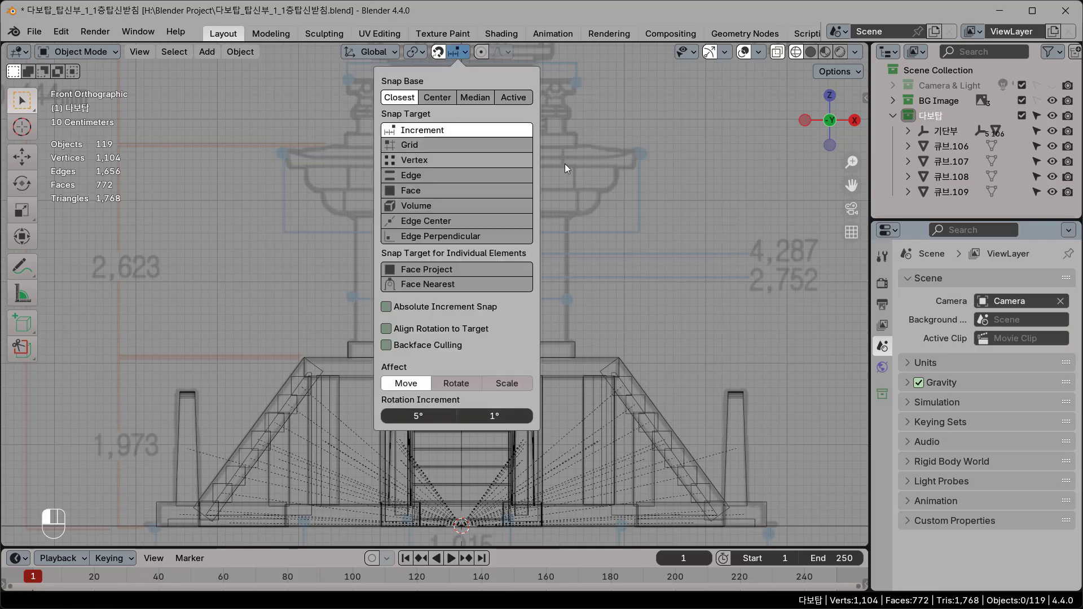
pyautogui.click(465, 52)
pyautogui.click(421, 145)
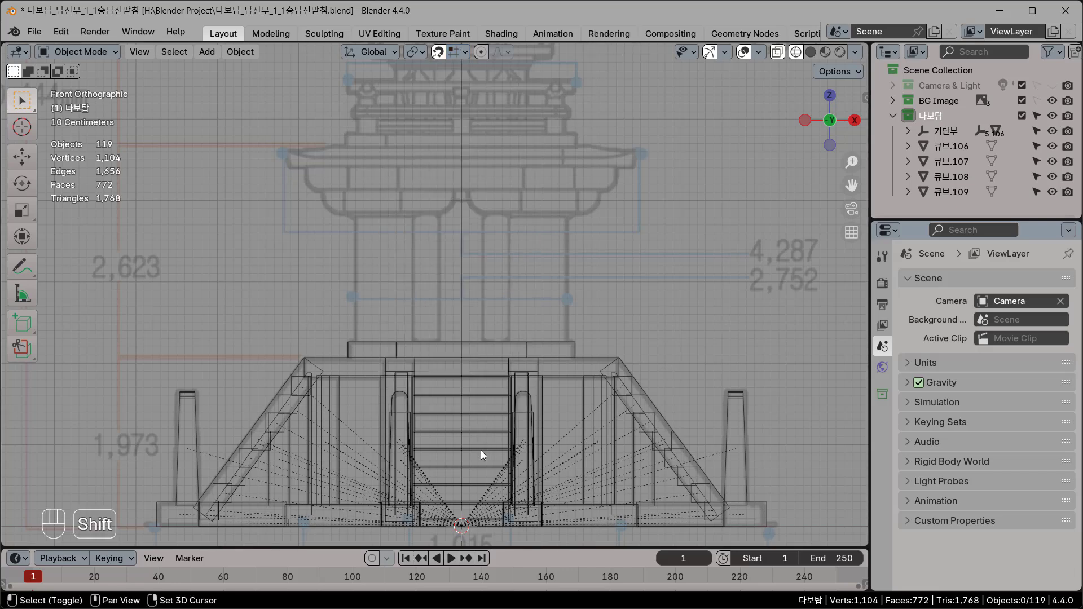
# Place the 3D cursor on the pagoda's centre axis at about mid-height of the pillars, aligning it in both front and right views
pyautogui.keyDown('shift'); pyautogui.moveTo(462, 525); pyautogui.dragTo(461, 265, button='right'); pyautogui.keyUp('shift')
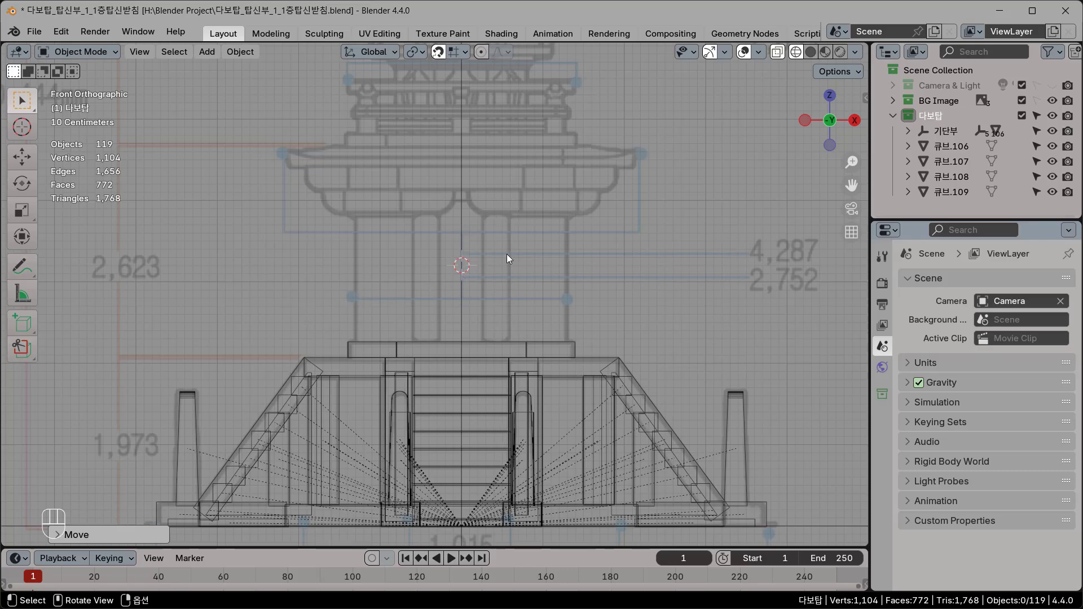
pyautogui.press('KP_3')
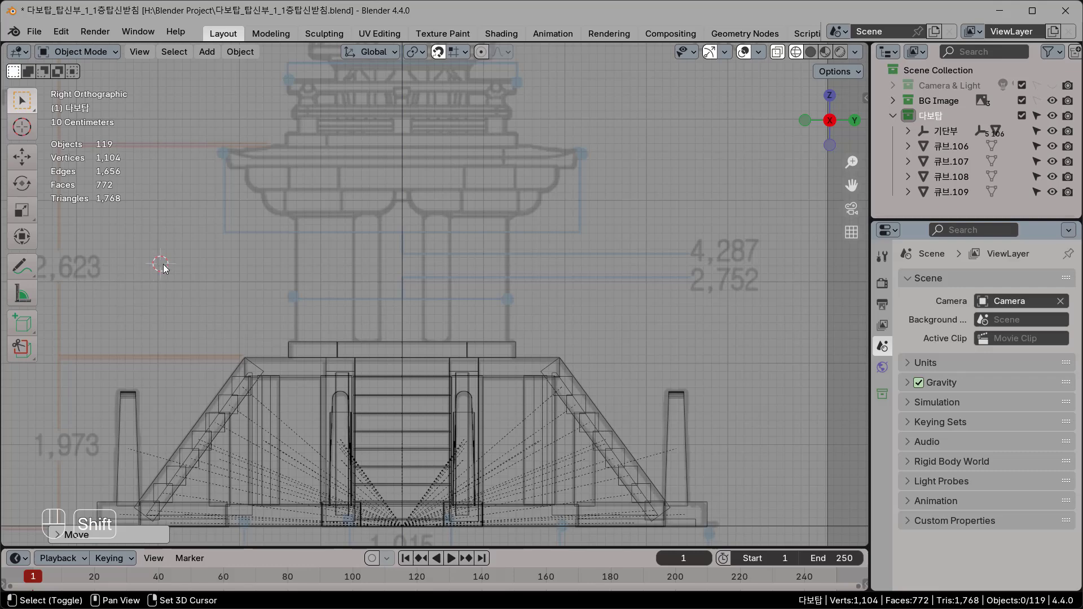
pyautogui.keyDown('shift'); pyautogui.moveTo(155, 265); pyautogui.dragTo(401, 265, button='right'); pyautogui.keyUp('shift')
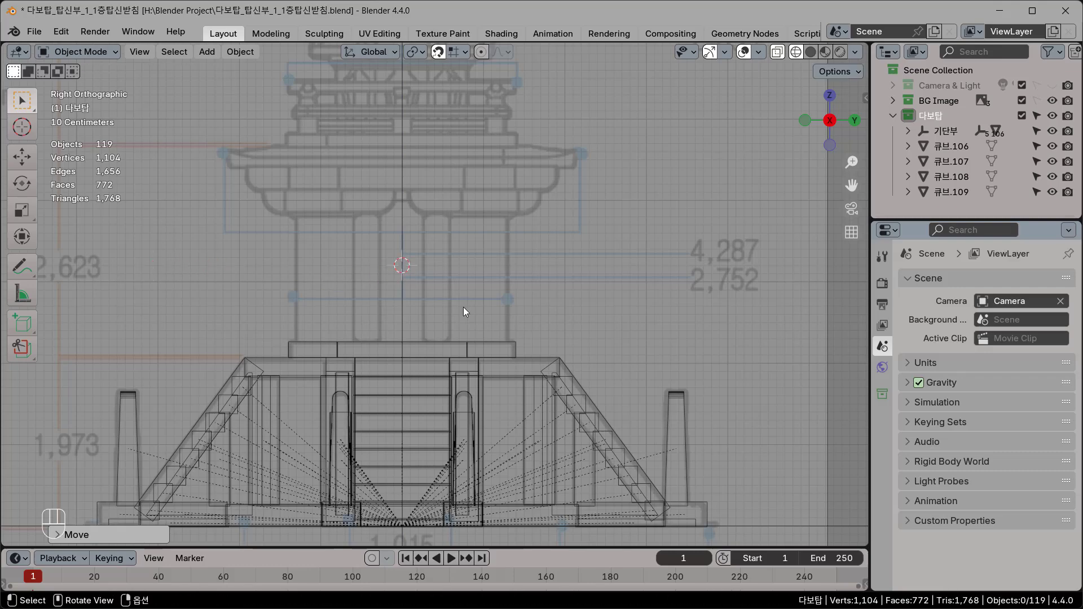
pyautogui.press('KP_1')
pyautogui.press('KP_3')
pyautogui.press('KP_1')
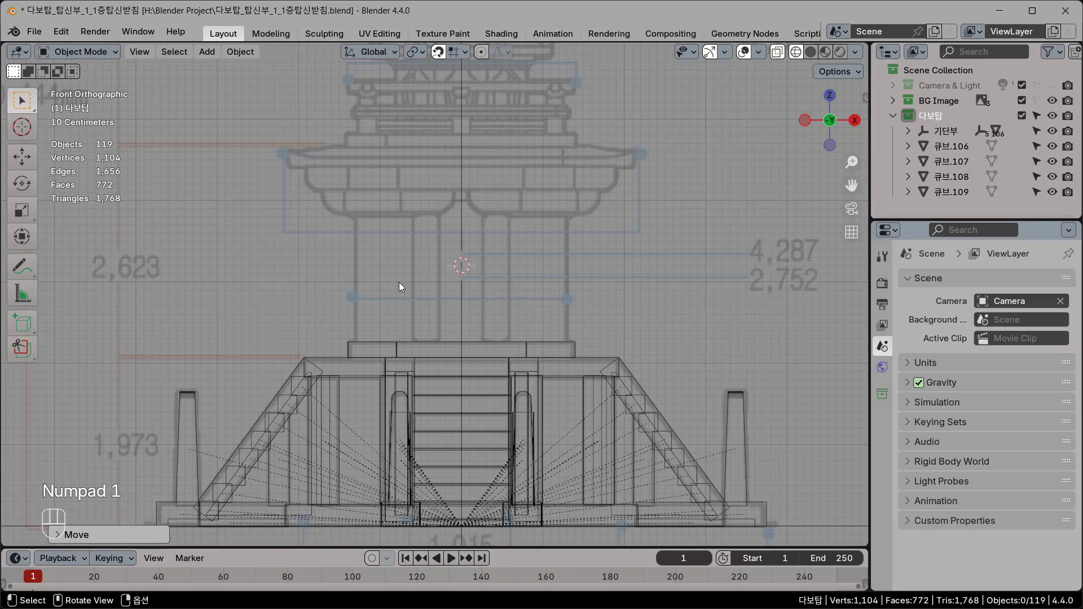
# Add a cube at the 3D cursor and move it along positive X until its inner side meets the centre axis
pyautogui.scroll(5, 443, 283)
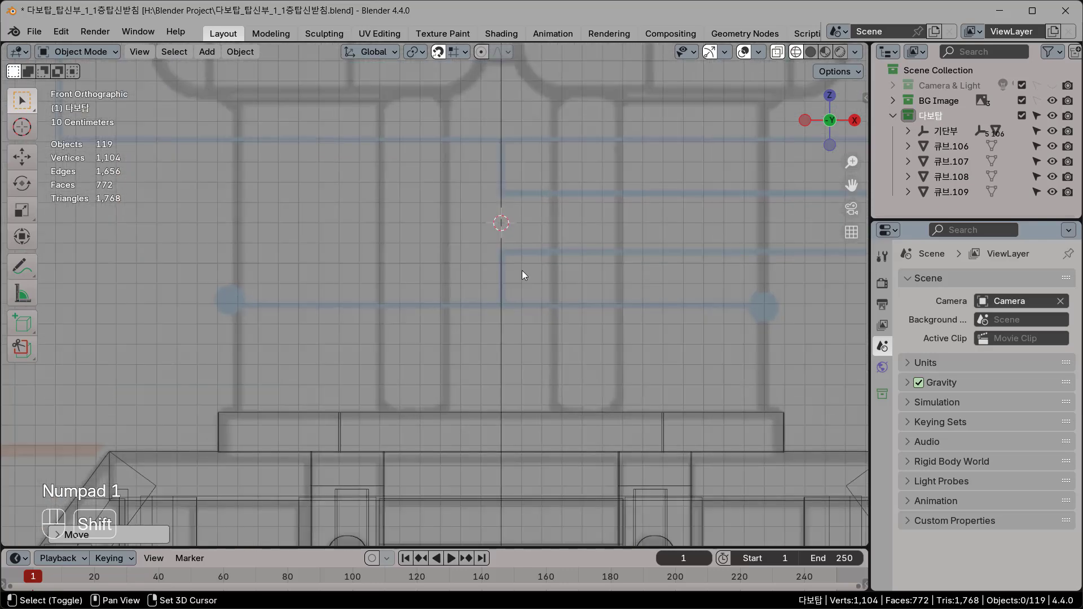
pyautogui.keyDown('shift'); pyautogui.moveTo(523, 270); pyautogui.dragTo(428, 346, button='middle'); pyautogui.keyUp('shift')
pyautogui.hotkey('shift', 'a')
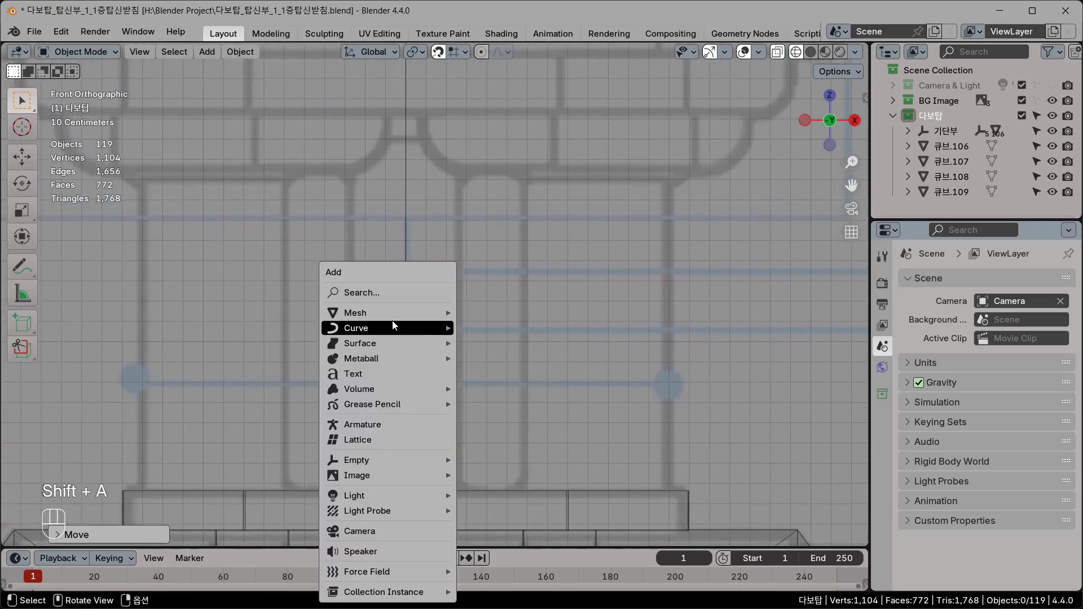
pyautogui.moveTo(394, 313)
pyautogui.click(492, 328)
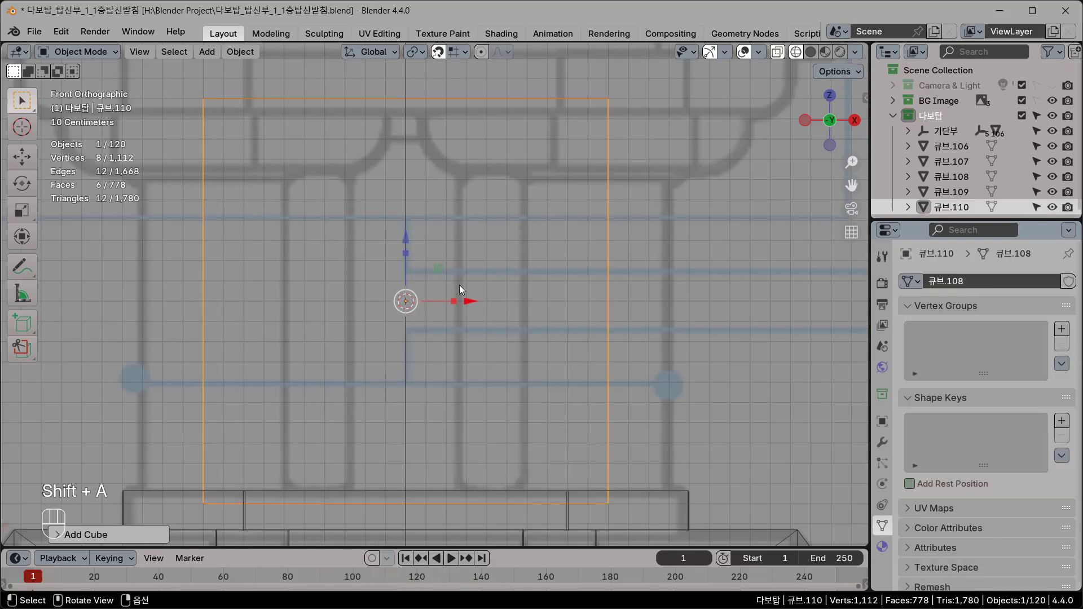
pyautogui.scroll(-2, 446, 282)
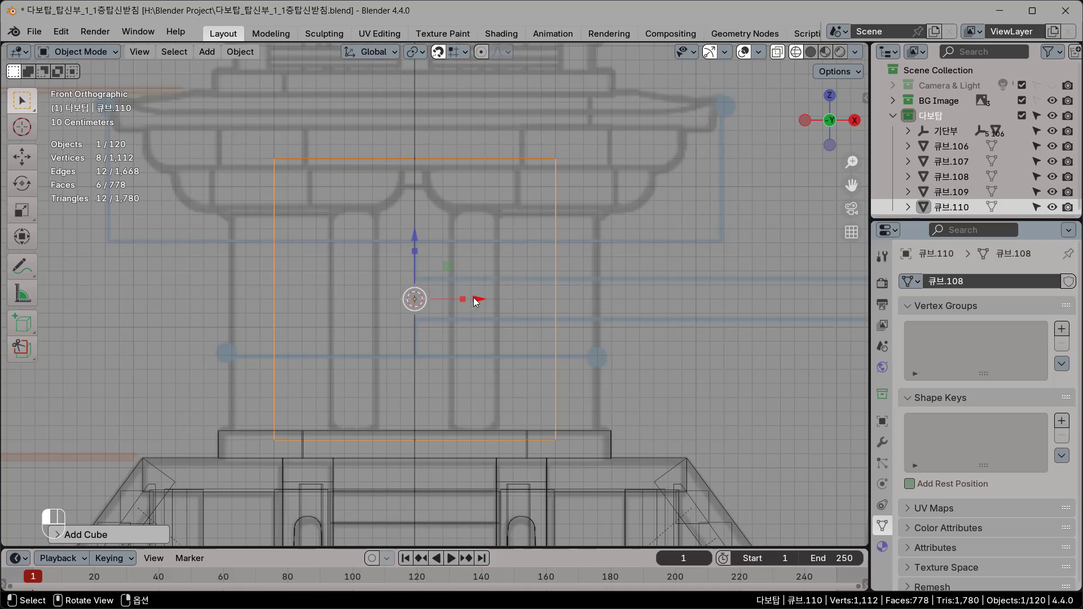
pyautogui.moveTo(473, 297); pyautogui.dragTo(560, 313)
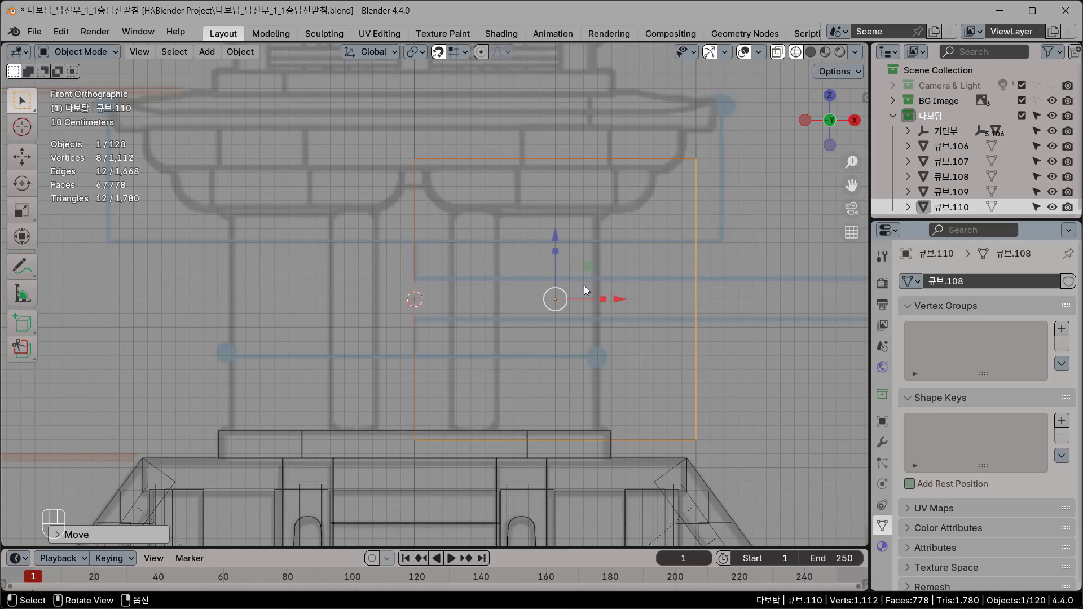
# Turn off snapping, scale the cube down to about the outer pillar's width and move it along X over the positive-X outer pillar
pyautogui.hotkey('shift', 'Tab')
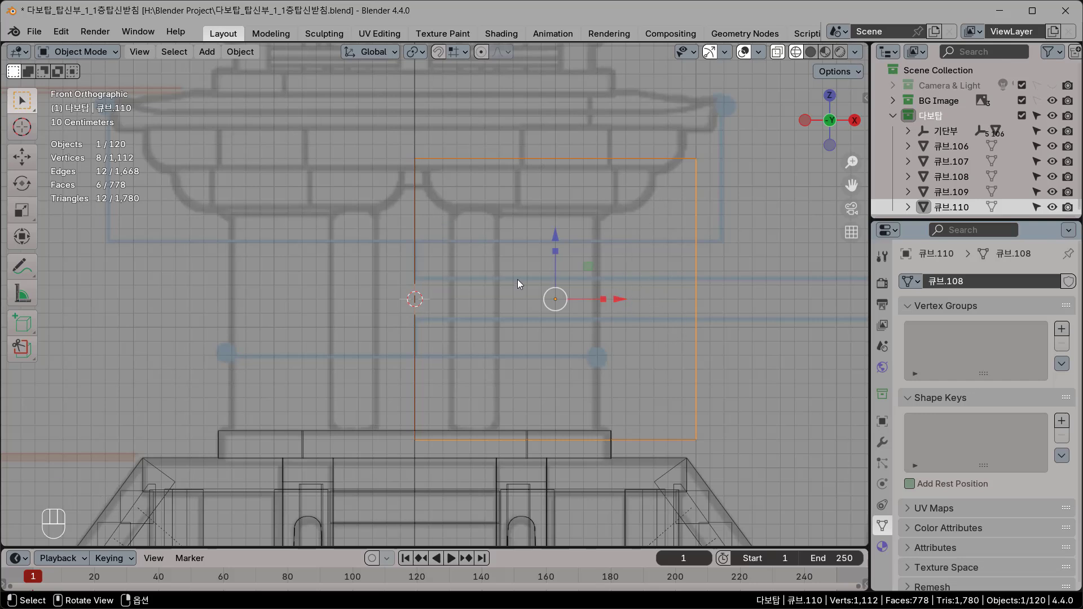
pyautogui.keyDown('shift'); pyautogui.moveTo(590, 276); pyautogui.dragTo(519, 277, button='middle'); pyautogui.keyUp('shift')
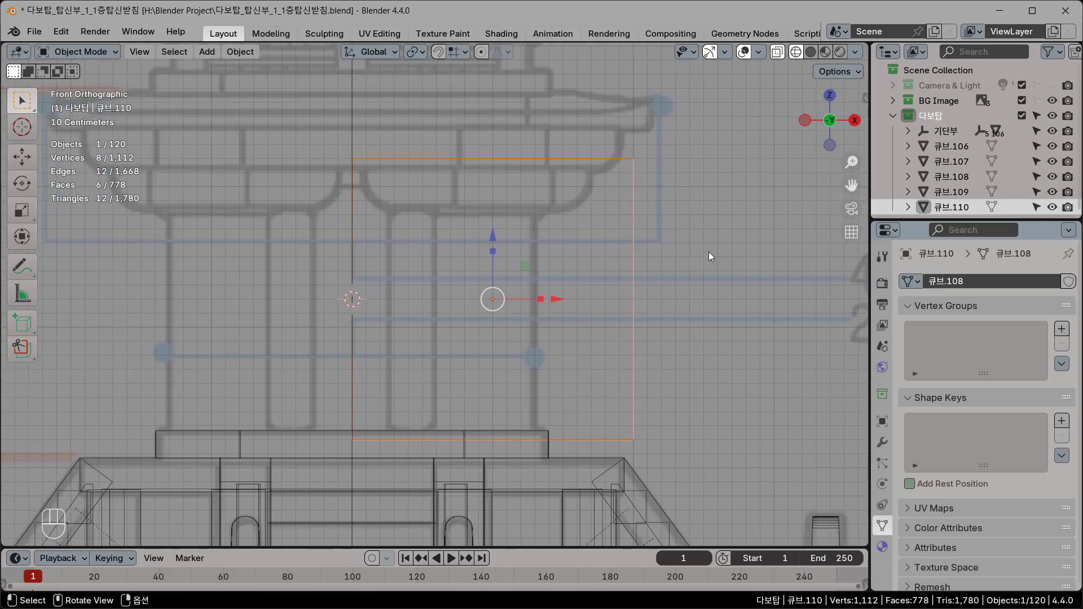
pyautogui.press('s')
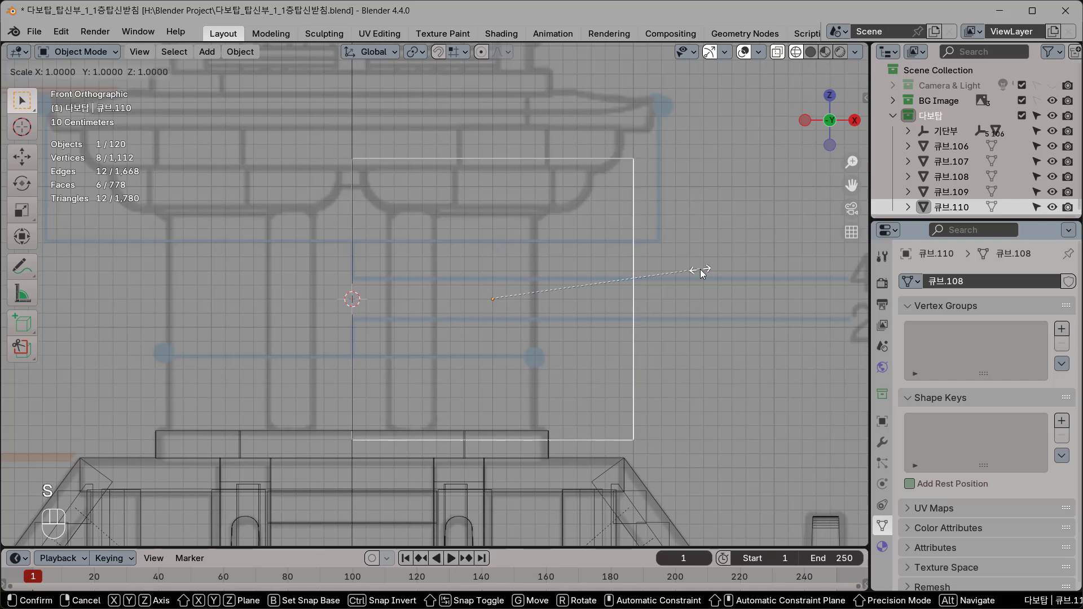
pyautogui.click(564, 300)
pyautogui.moveTo(561, 299); pyautogui.dragTo(606, 310)
# Scale the cube by about 0.975 and nudge it along X to match the outer pillar's side lines in the reference
pyautogui.scroll(3, 564, 302)
pyautogui.scroll(1, 567, 303)
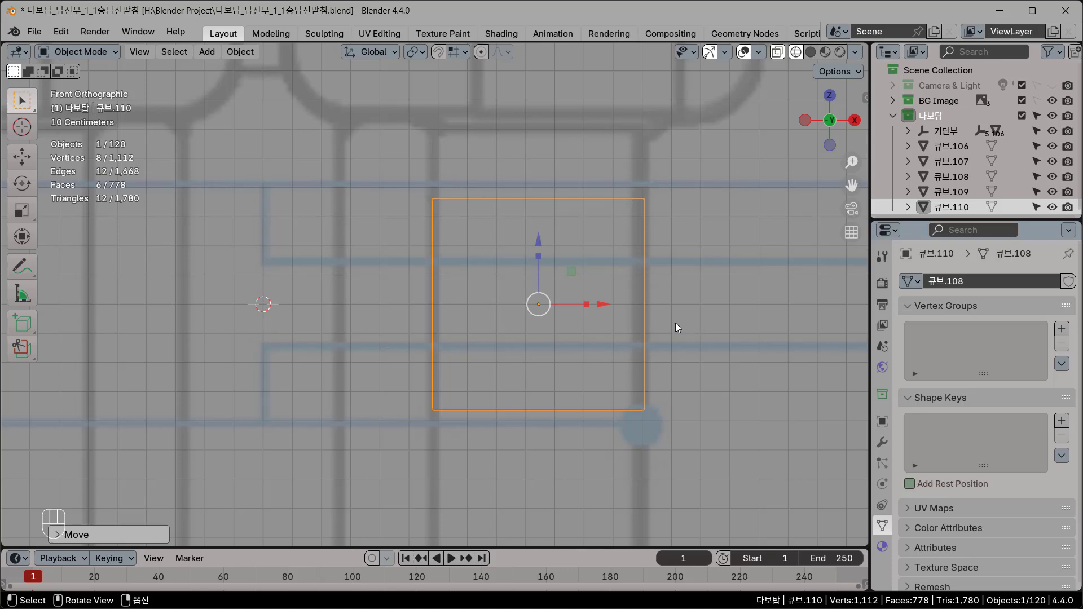
pyautogui.moveTo(604, 304); pyautogui.dragTo(604, 303)
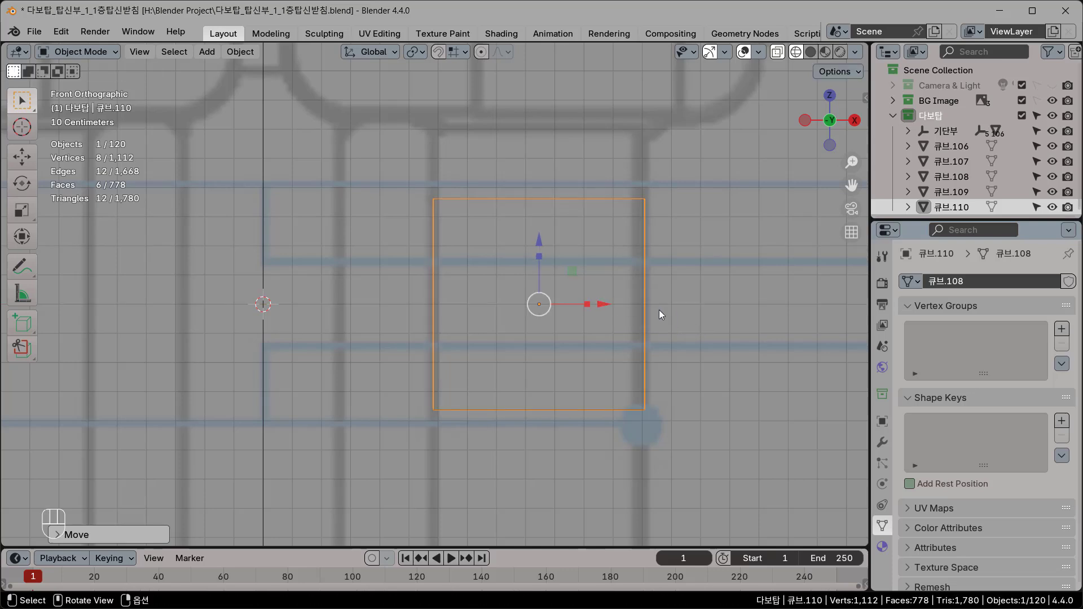
pyautogui.press('s')
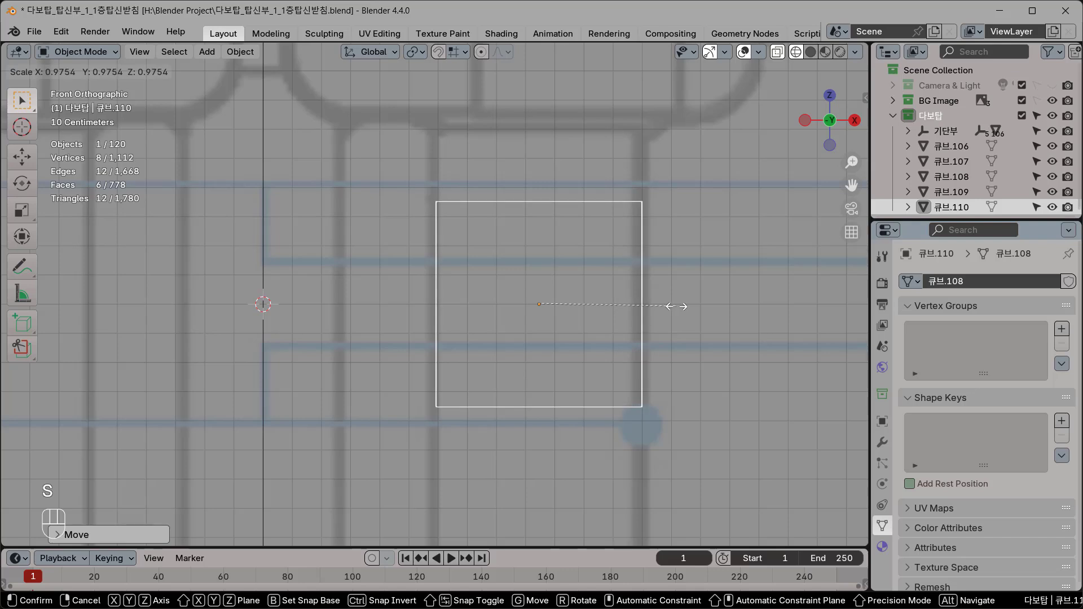
pyautogui.click(675, 306)
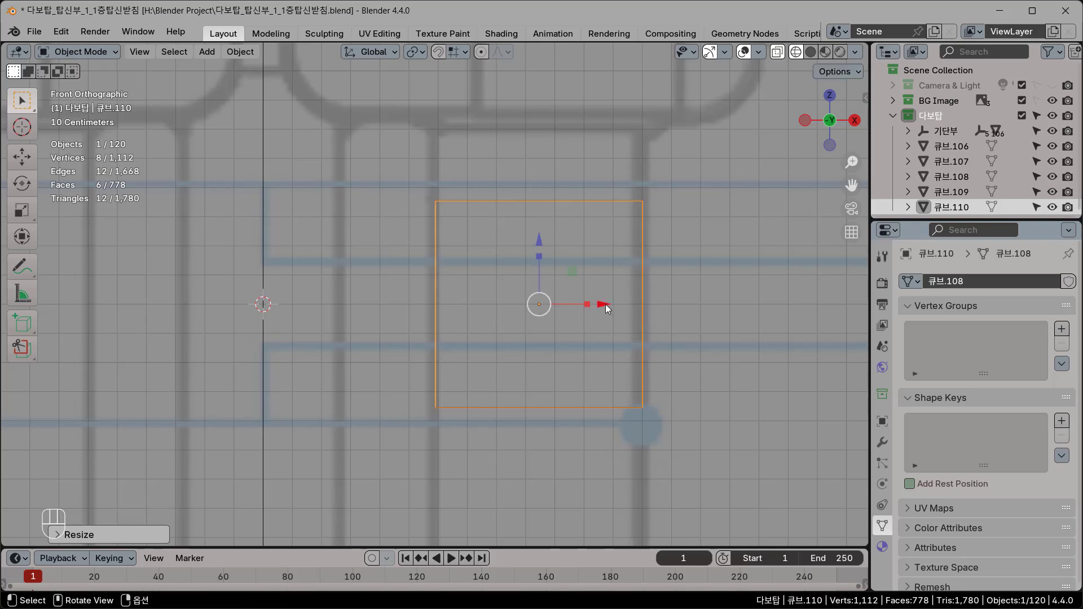
pyautogui.moveTo(604, 304); pyautogui.dragTo(598, 304)
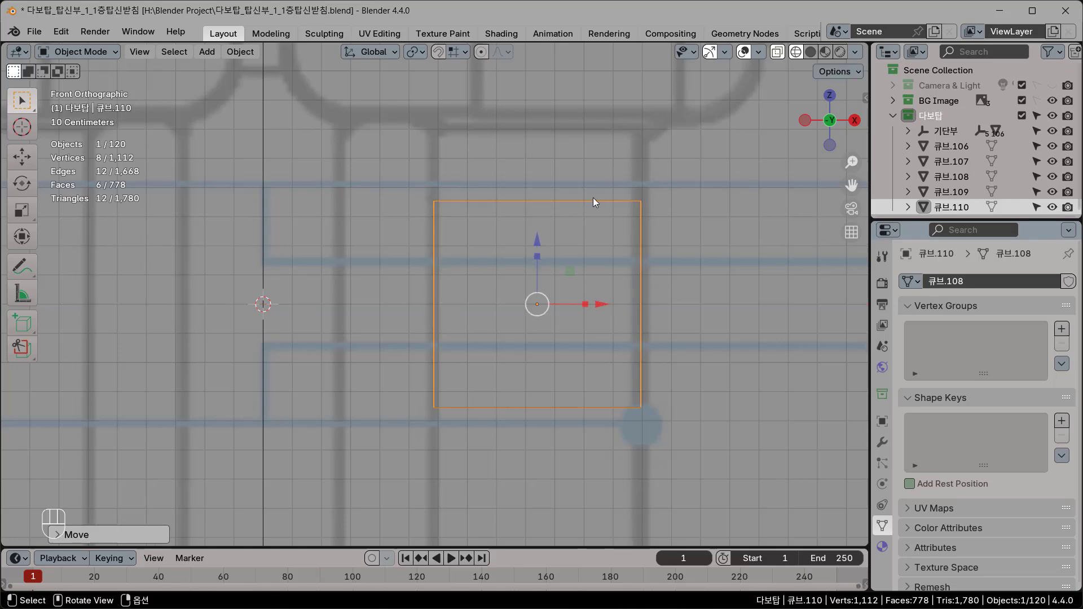
# Stretch the cube along Z to about the outer pillar's height and lower it until its underside meets the base slab
pyautogui.scroll(-2, 552, 258)
pyautogui.keyDown('shift'); pyautogui.moveTo(563, 250); pyautogui.dragTo(565, 226, button='middle'); pyautogui.keyUp('shift')
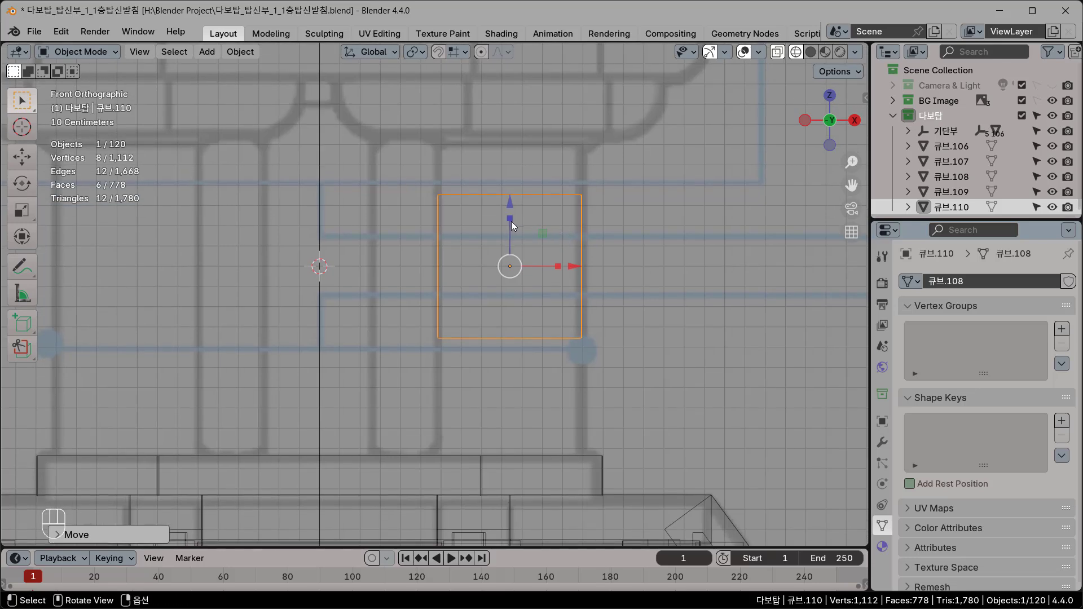
pyautogui.press('s')
pyautogui.press('z')
pyautogui.click(515, 171)
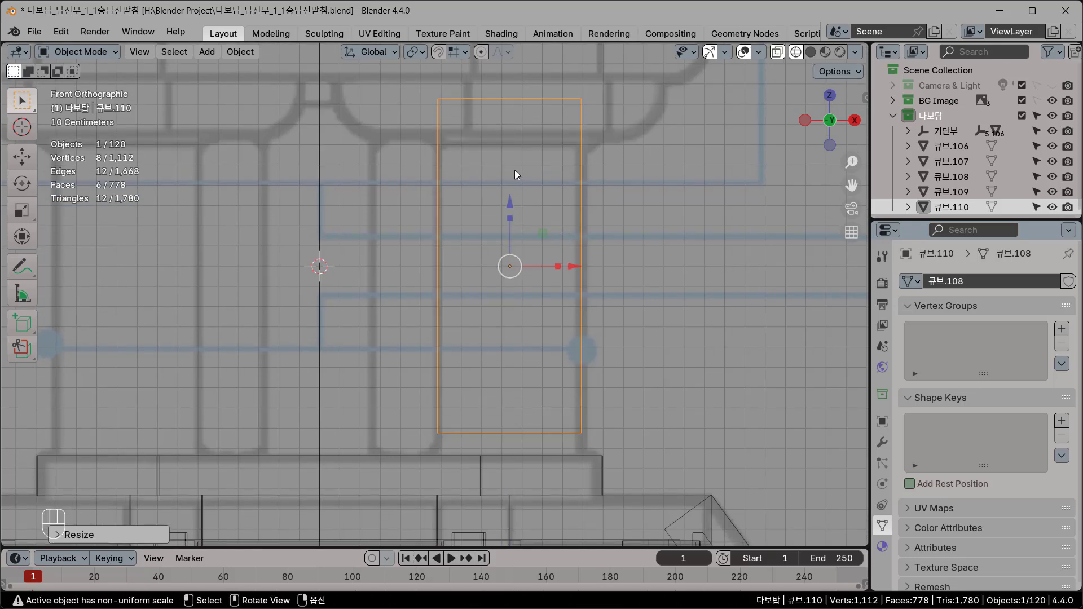
pyautogui.moveTo(510, 204); pyautogui.dragTo(513, 241)
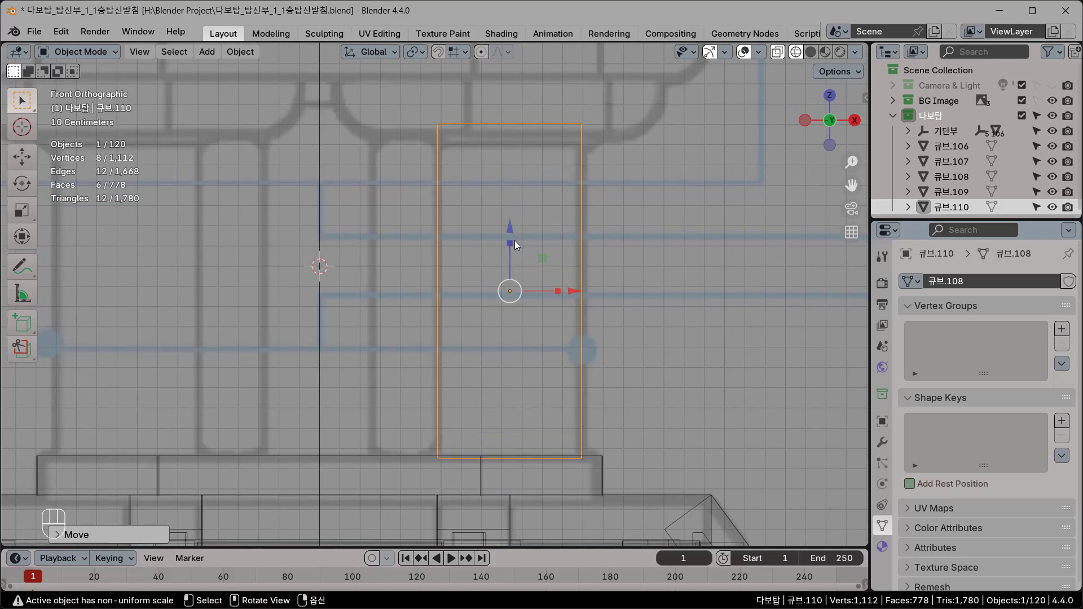
# Scale the cube along Z by about 0.93 and lower it back onto the base slab so its top sits under the bracket
pyautogui.press('s')
pyautogui.press('shift')
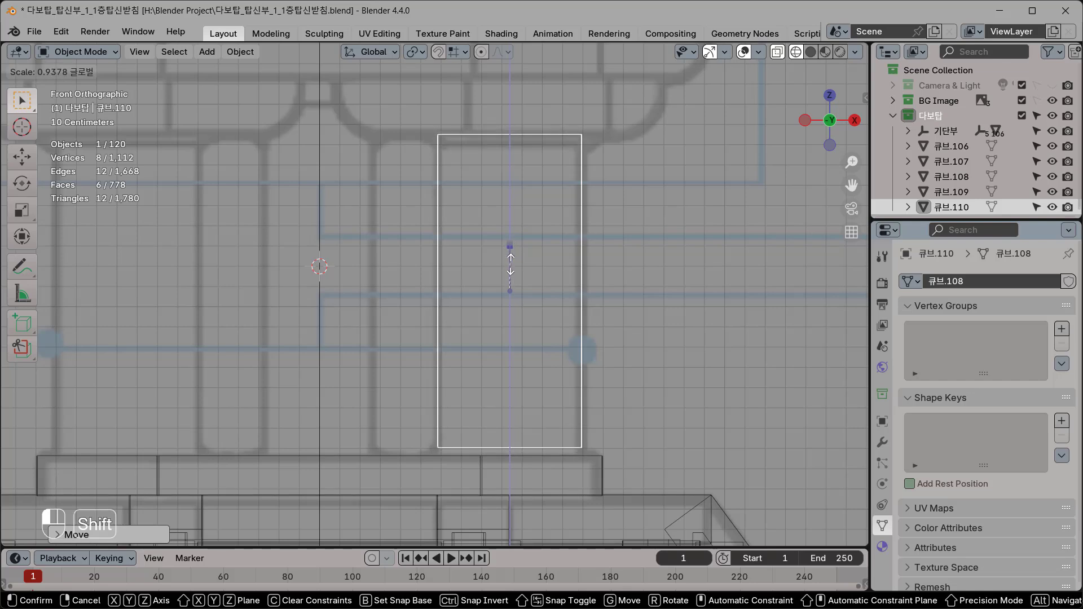
pyautogui.click(520, 266)
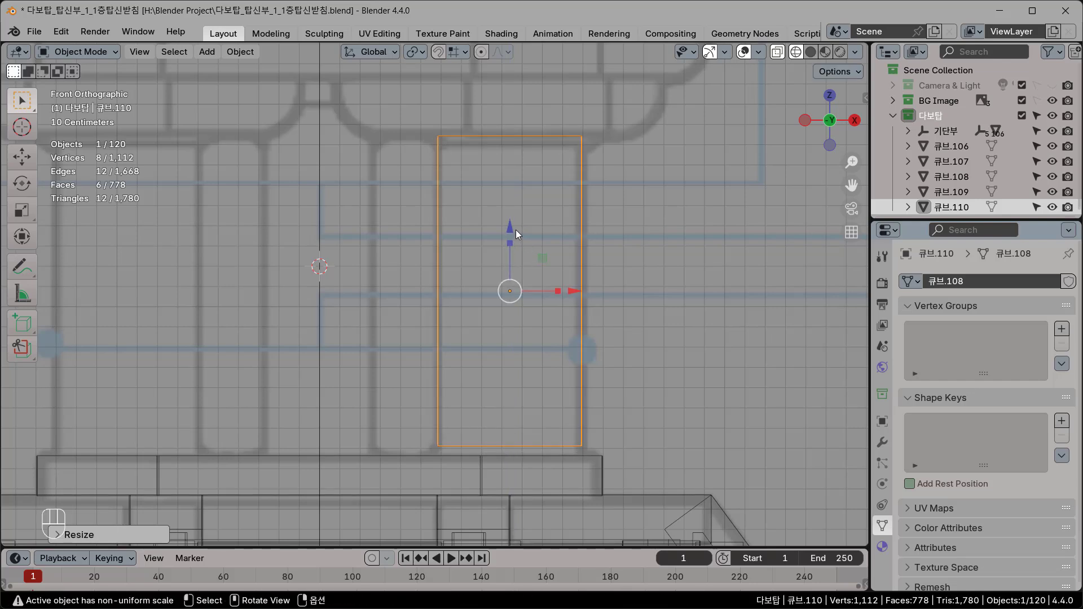
pyautogui.moveTo(514, 231); pyautogui.dragTo(512, 244)
pyautogui.press('shift')
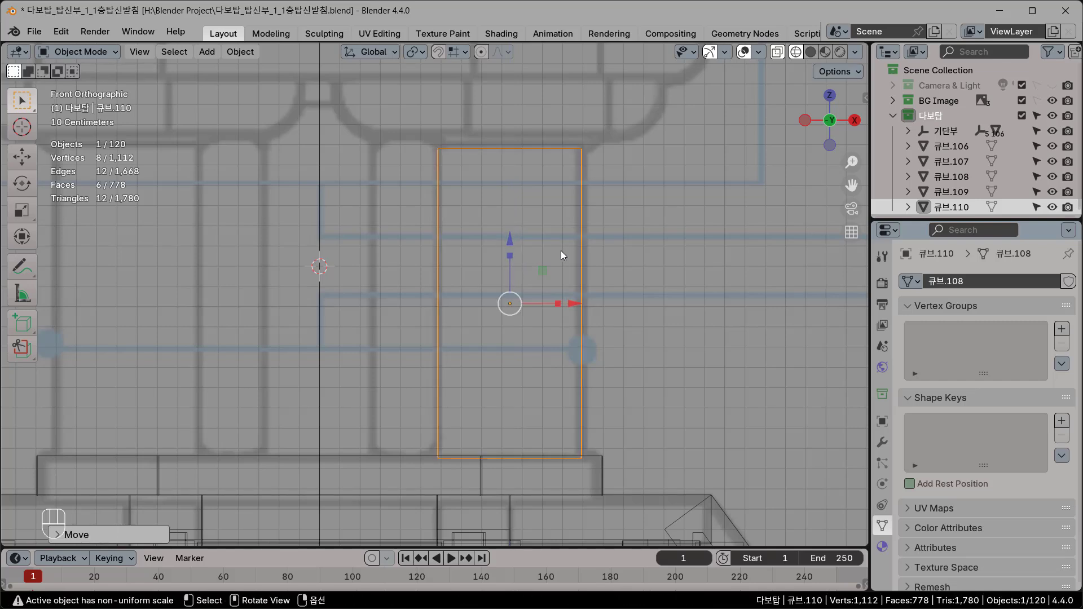
# Examine where the pillar's top meets the bracket in the front reference and in the photo 5.jpg
pyautogui.scroll(2, 562, 251)
pyautogui.keyDown('shift'); pyautogui.moveTo(605, 197); pyautogui.dragTo(615, 329, button='middle'); pyautogui.keyUp('shift')
pyautogui.scroll(3, 635, 247)
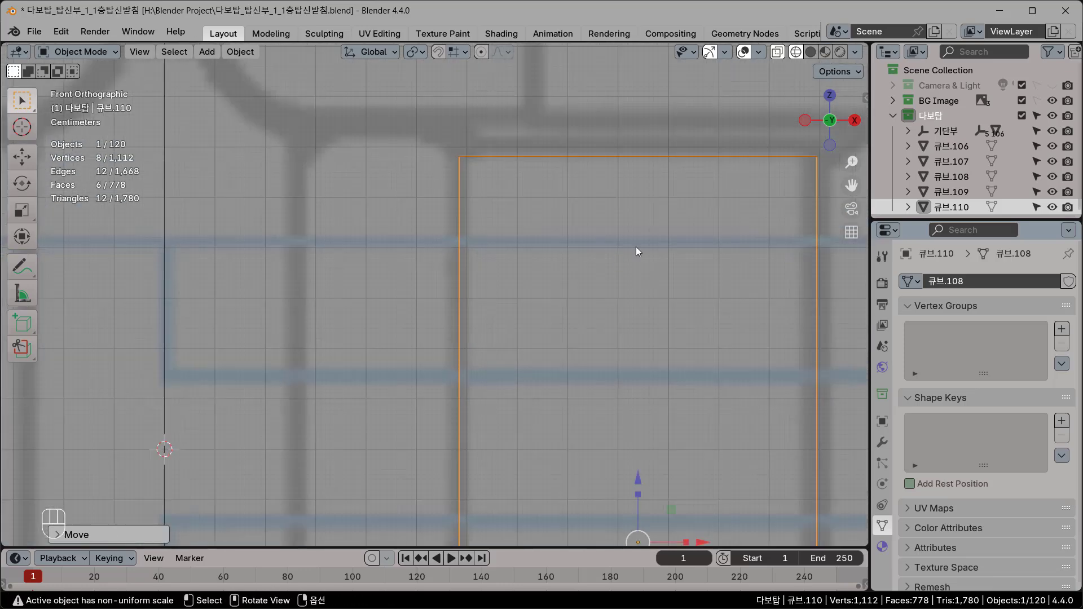
pyautogui.keyDown('shift'); pyautogui.moveTo(635, 246); pyautogui.dragTo(580, 305, button='middle'); pyautogui.keyUp('shift')
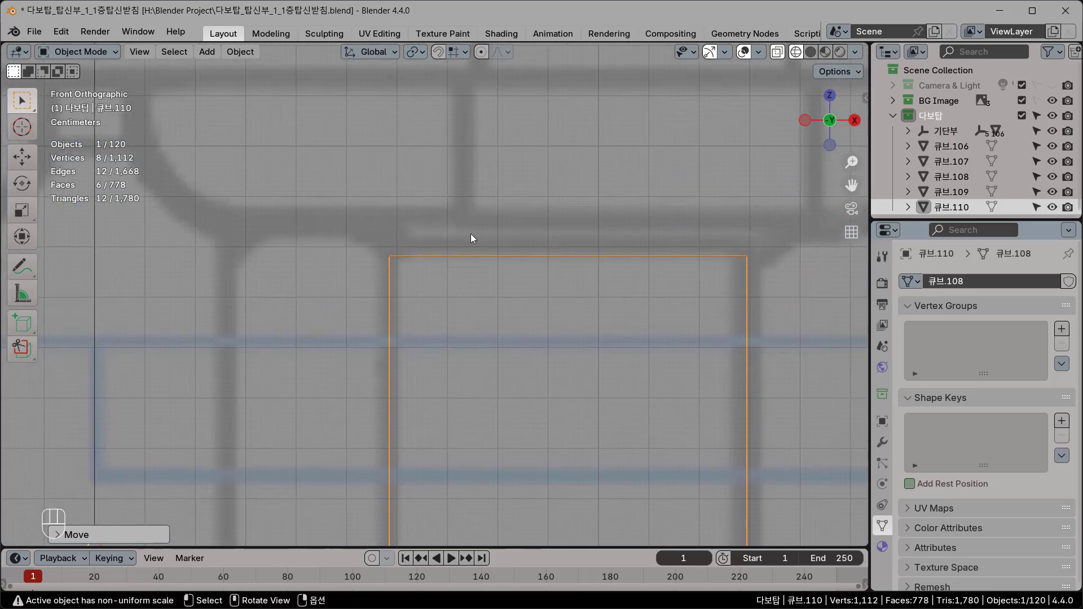
pyautogui.scroll(-2, 581, 252)
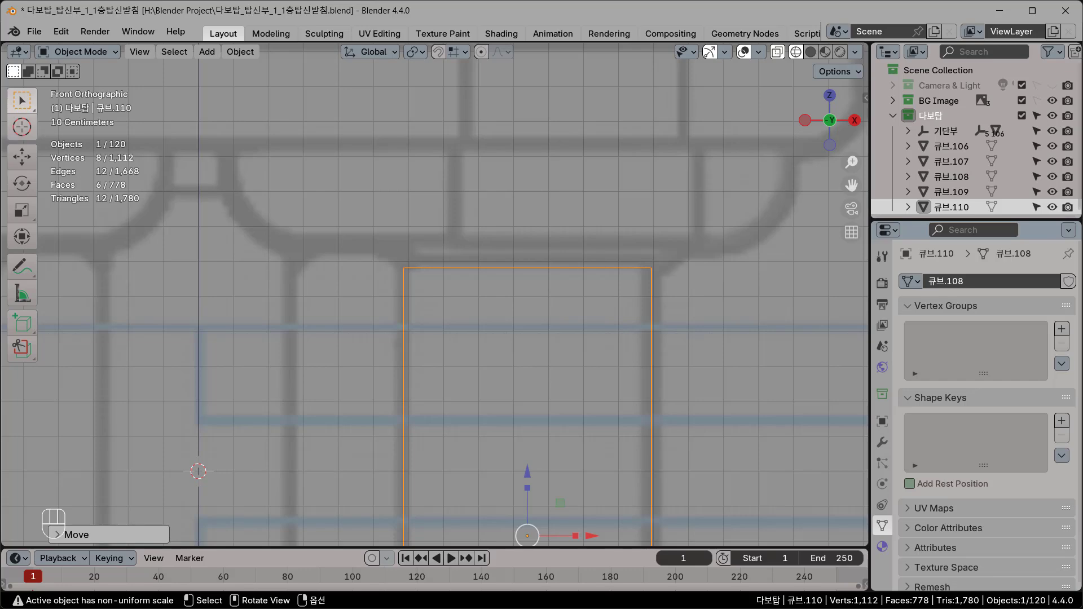
pyautogui.moveTo(0, 70); pyautogui.dragTo(246, 7)
pyautogui.scroll(1, 339, 249)
pyautogui.scroll(2, 339, 249)
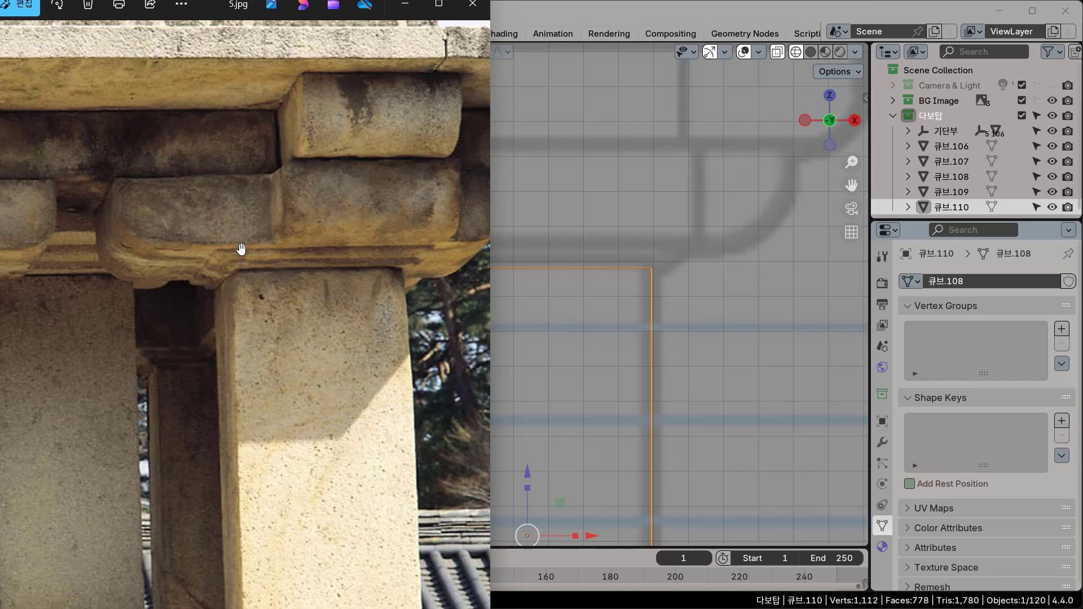
pyautogui.moveTo(237, 5); pyautogui.dragTo(0, 26)
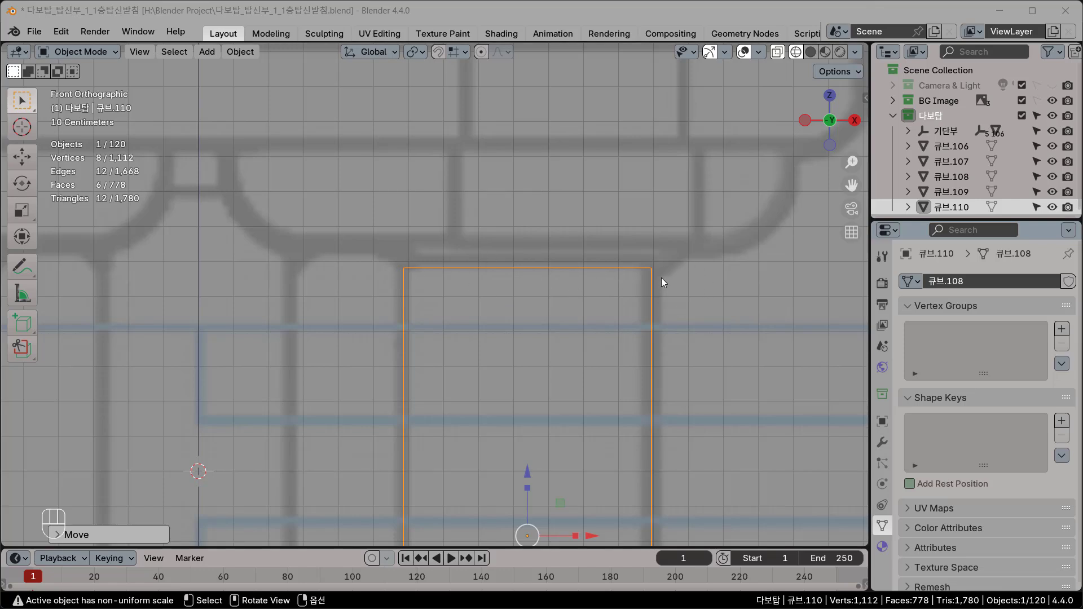
# Fine-tune the cube's height and Z position in front view so it rests on the base slab and reaches the pillar's top
pyautogui.scroll(-4, 648, 290)
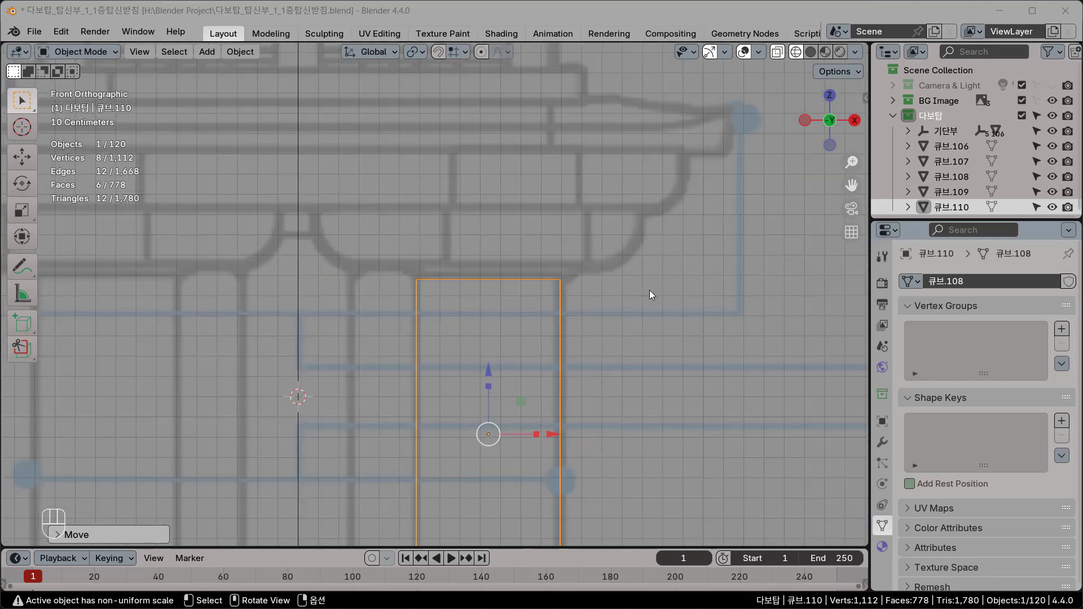
pyautogui.keyDown('shift'); pyautogui.moveTo(655, 294); pyautogui.dragTo(658, 215, button='middle'); pyautogui.keyUp('shift')
pyautogui.scroll(2, 492, 302)
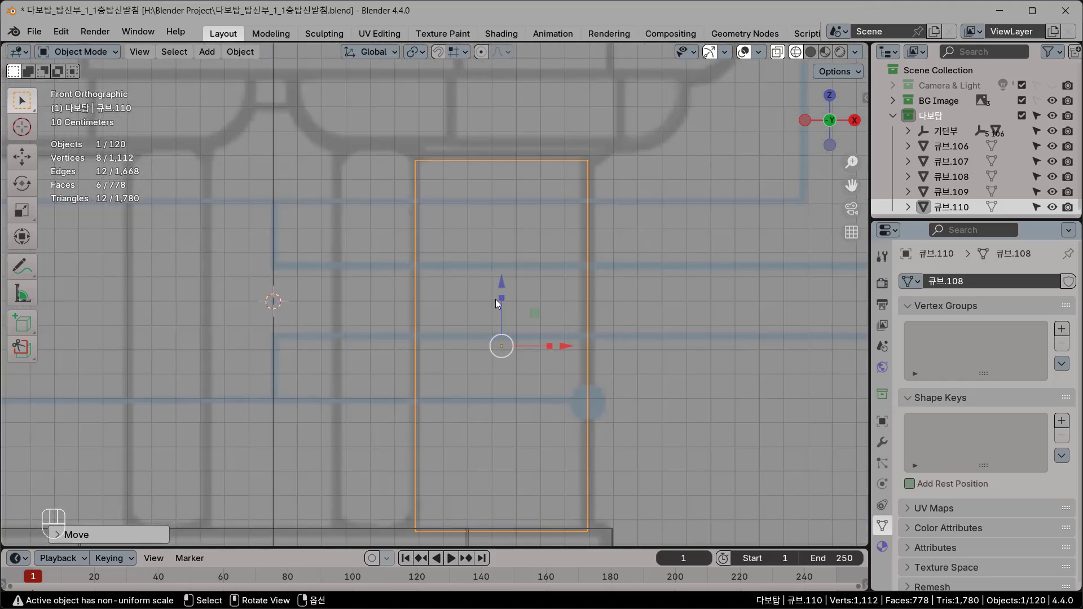
pyautogui.keyDown('shift'); pyautogui.moveTo(498, 300); pyautogui.dragTo(503, 270, button='middle'); pyautogui.keyUp('shift')
pyautogui.moveTo(500, 249); pyautogui.dragTo(499, 254)
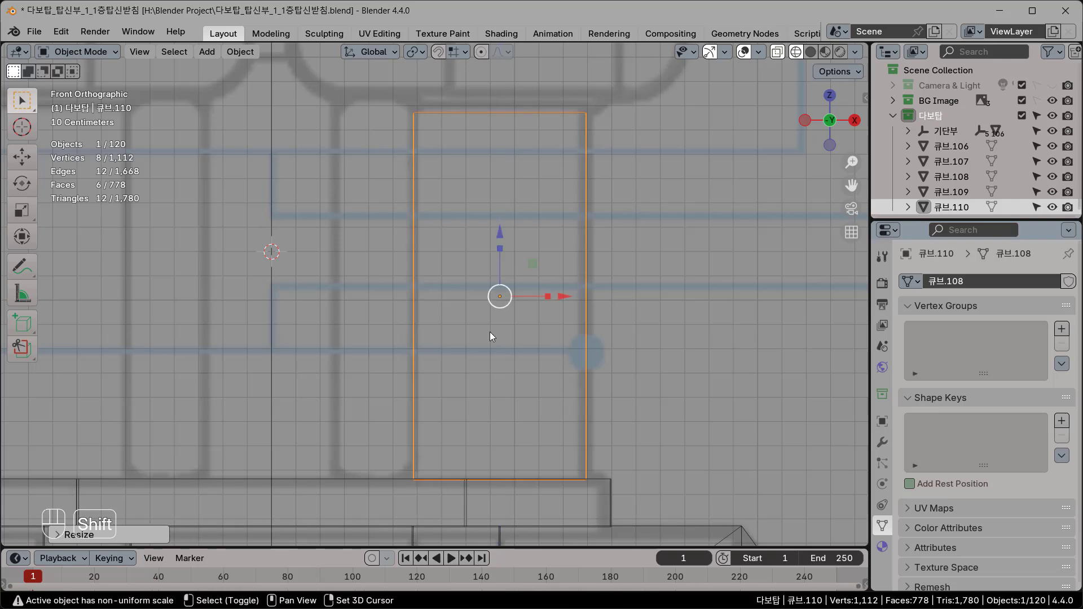
pyautogui.scroll(1, 493, 414)
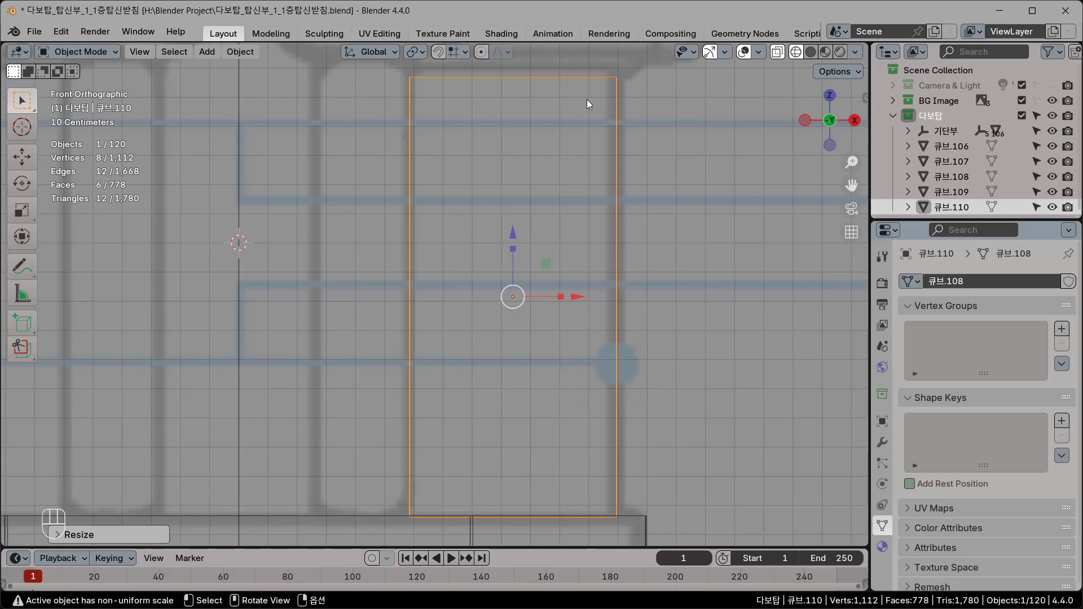
pyautogui.scroll(2, 479, 514)
pyautogui.keyDown('shift'); pyautogui.moveTo(560, 458); pyautogui.dragTo(587, 392, button='middle'); pyautogui.keyUp('shift')
pyautogui.scroll(-3, 607, 393)
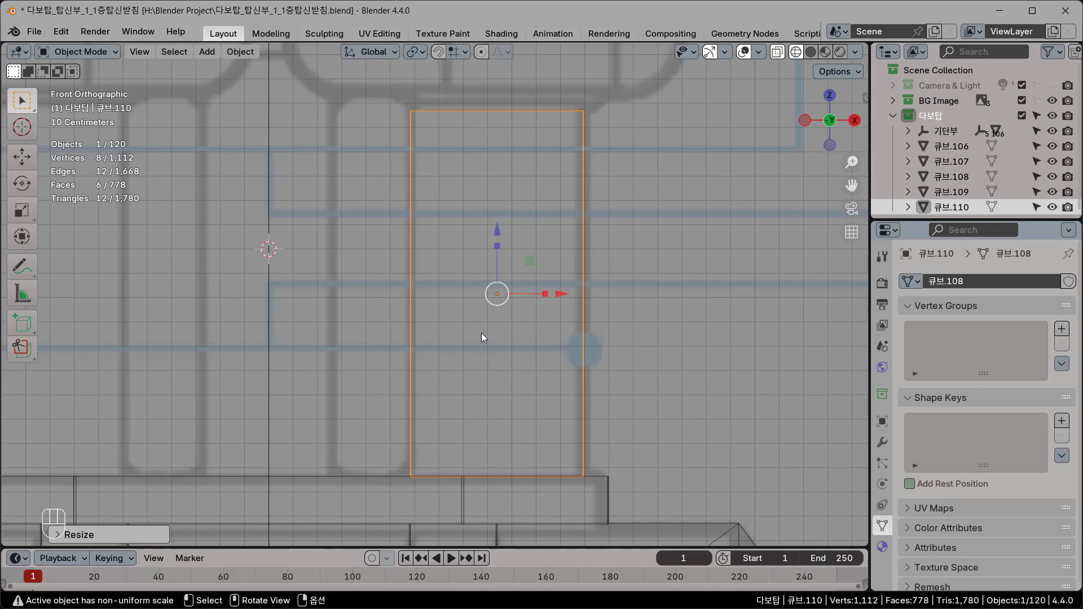
# In right view, move the cube along negative Y over the outer pillar and align its sides with the reference lines
pyautogui.press('KP_3')
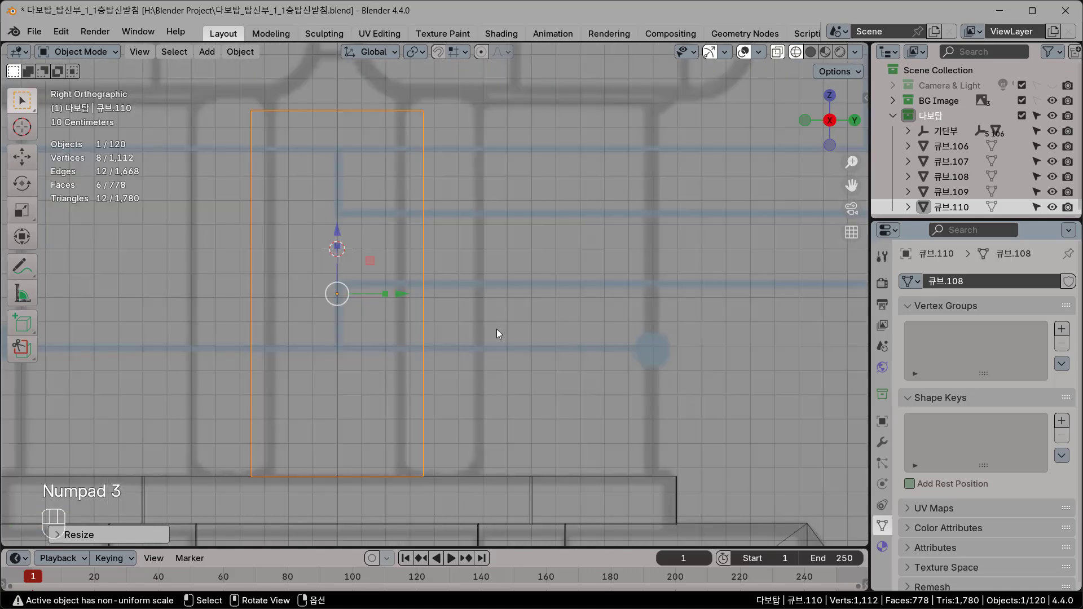
pyautogui.keyDown('shift'); pyautogui.moveTo(492, 343); pyautogui.dragTo(540, 336, button='middle'); pyautogui.keyUp('shift')
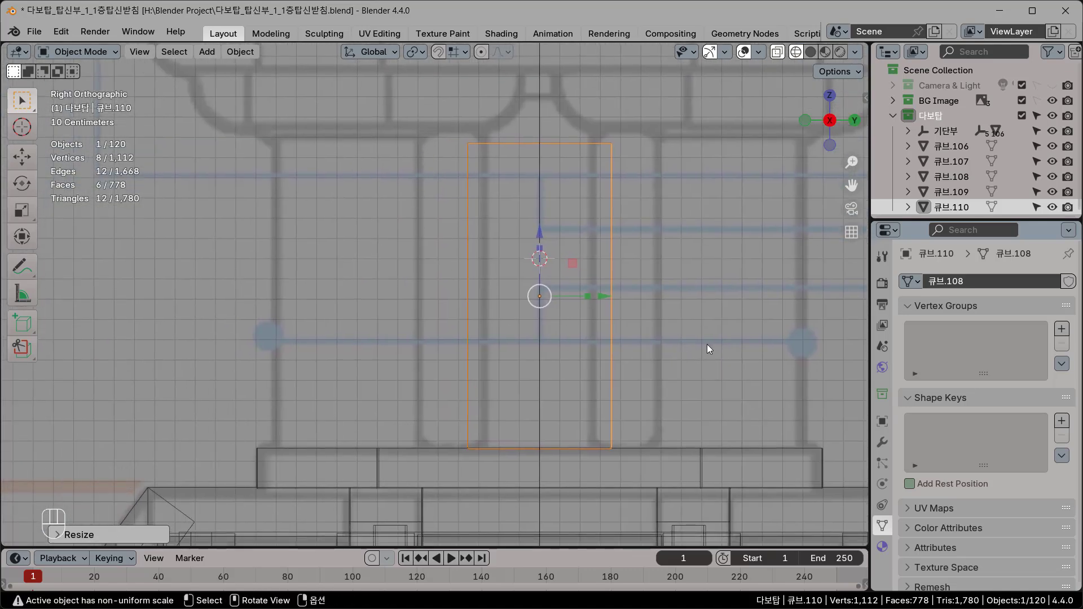
pyautogui.moveTo(602, 297); pyautogui.dragTo(331, 293)
pyautogui.keyDown('shift'); pyautogui.moveTo(328, 292); pyautogui.dragTo(324, 293); pyautogui.keyUp('shift')
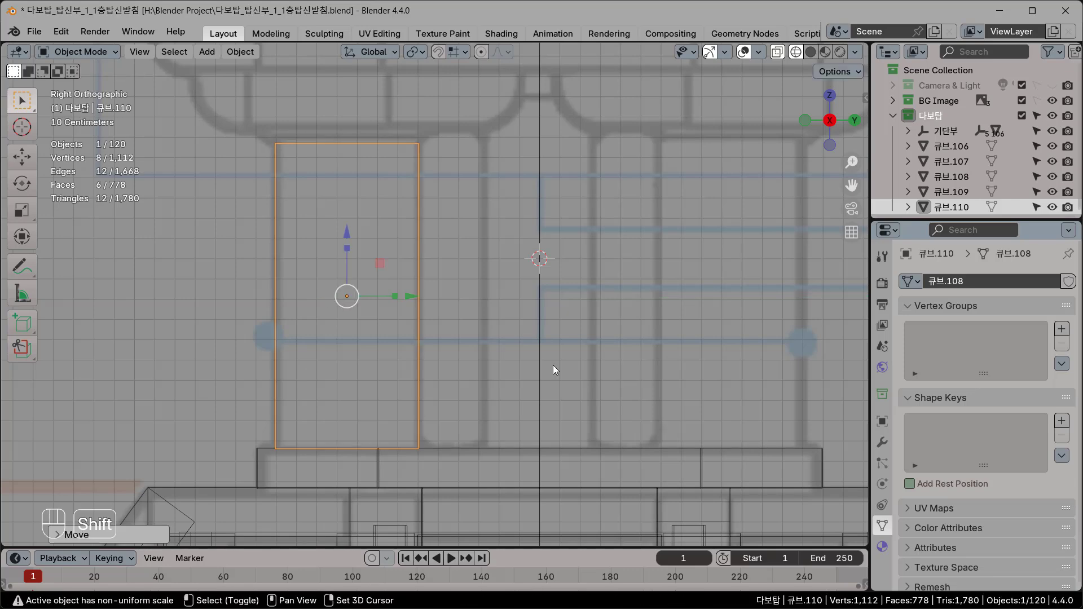
pyautogui.scroll(-2, 638, 420)
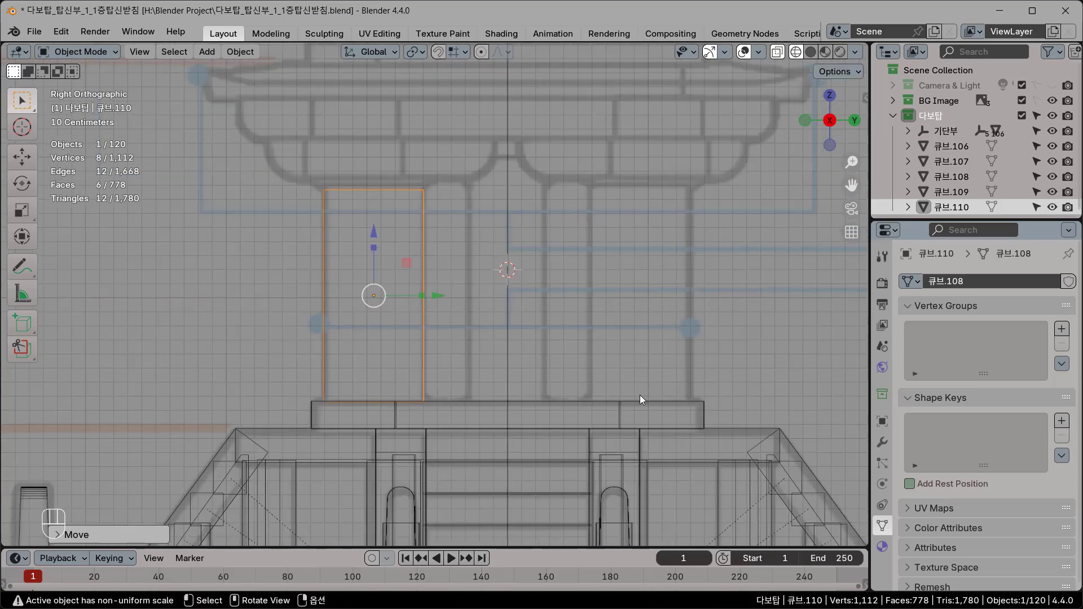
pyautogui.scroll(1, 621, 389)
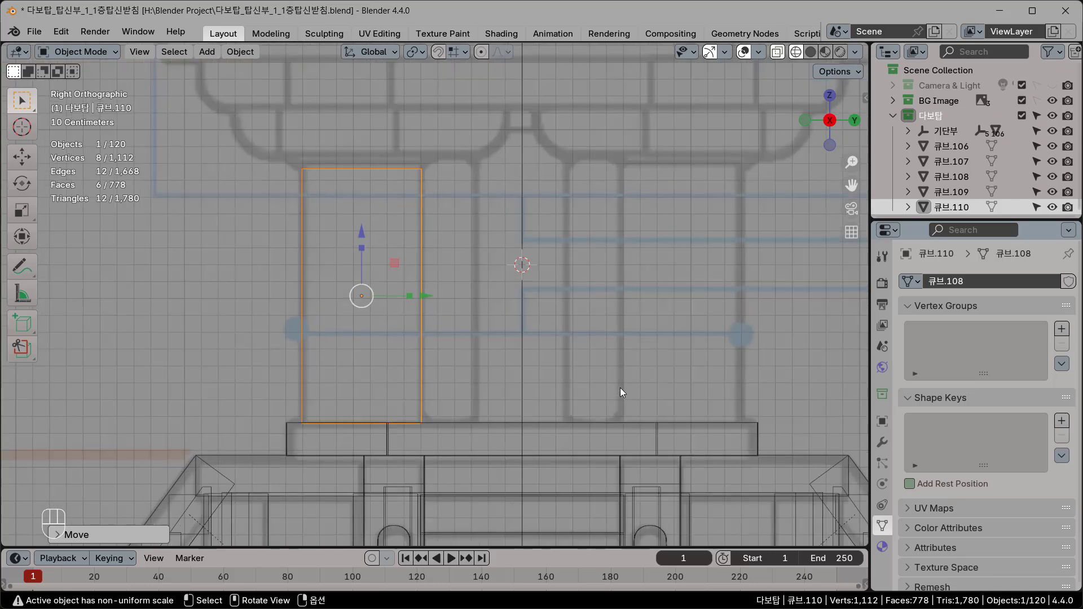
pyautogui.scroll(-1, 602, 402)
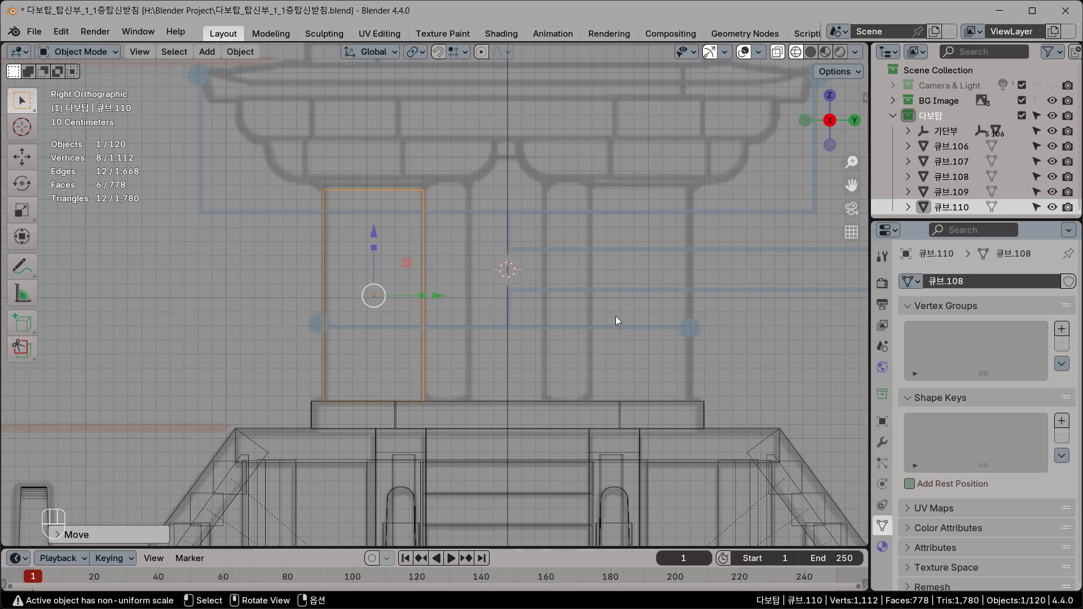
# Compare the block with the L-shaped pillar footprint in top view and with the reference images in front and quad views
pyautogui.press('KP_7')
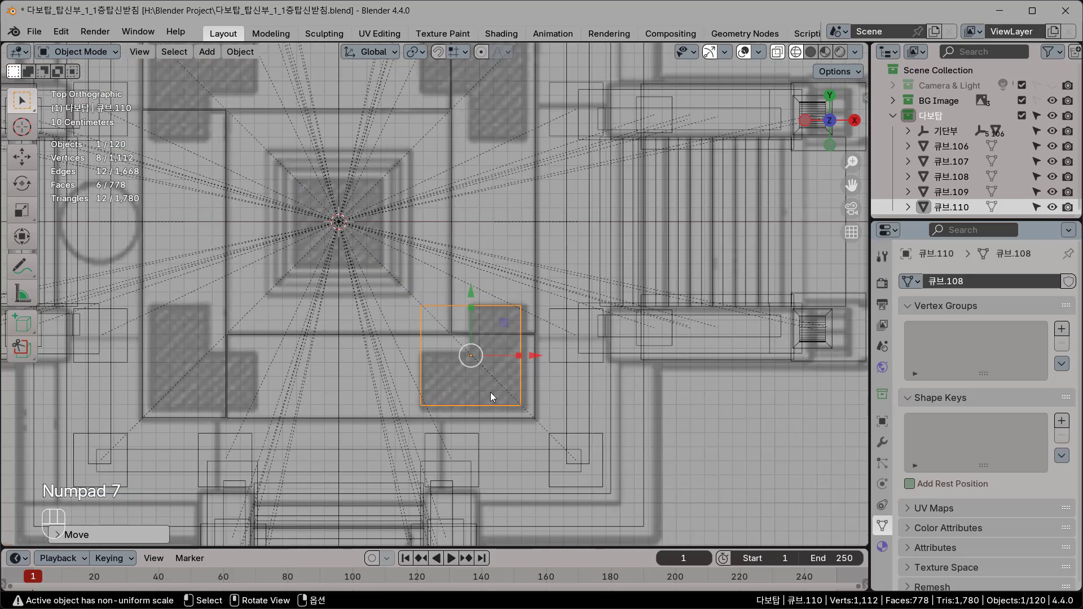
pyautogui.scroll(3, 439, 368)
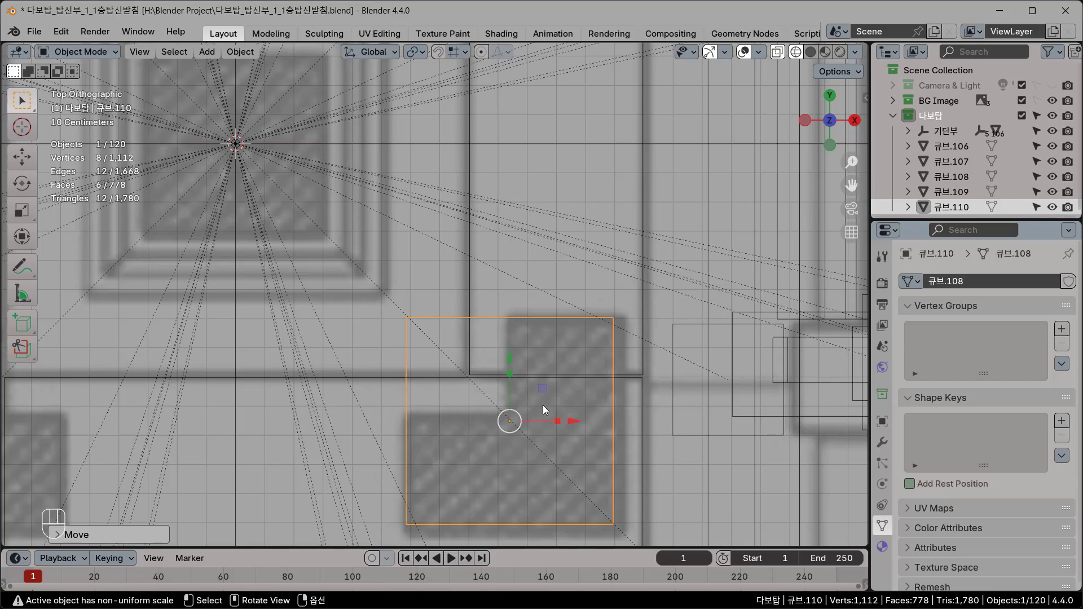
pyautogui.scroll(-4, 563, 376)
pyautogui.scroll(2, 563, 389)
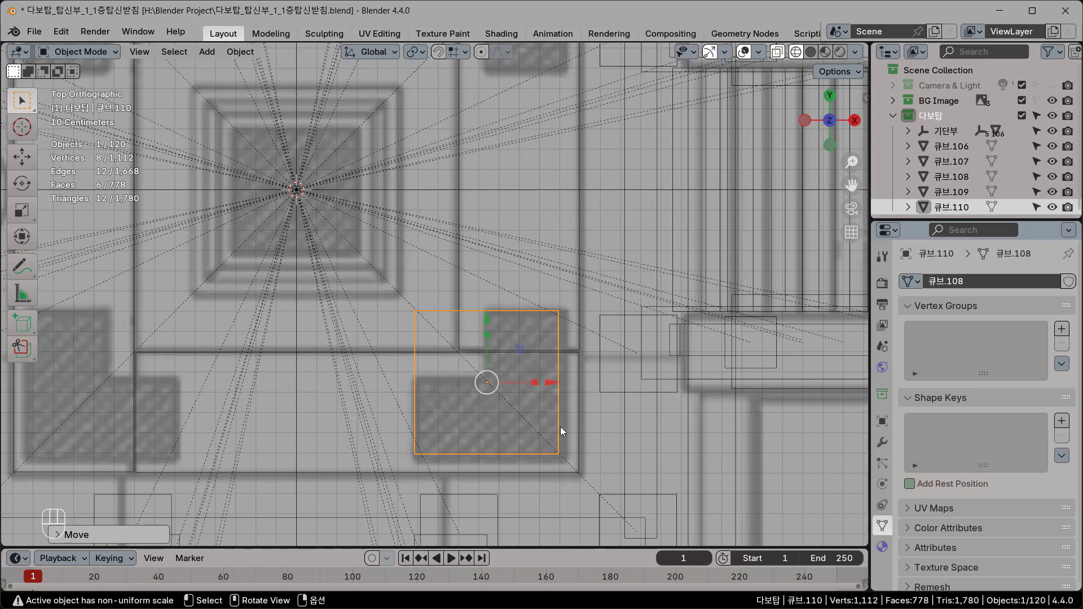
pyautogui.moveTo(560, 425); pyautogui.dragTo(561, 424, button='middle')
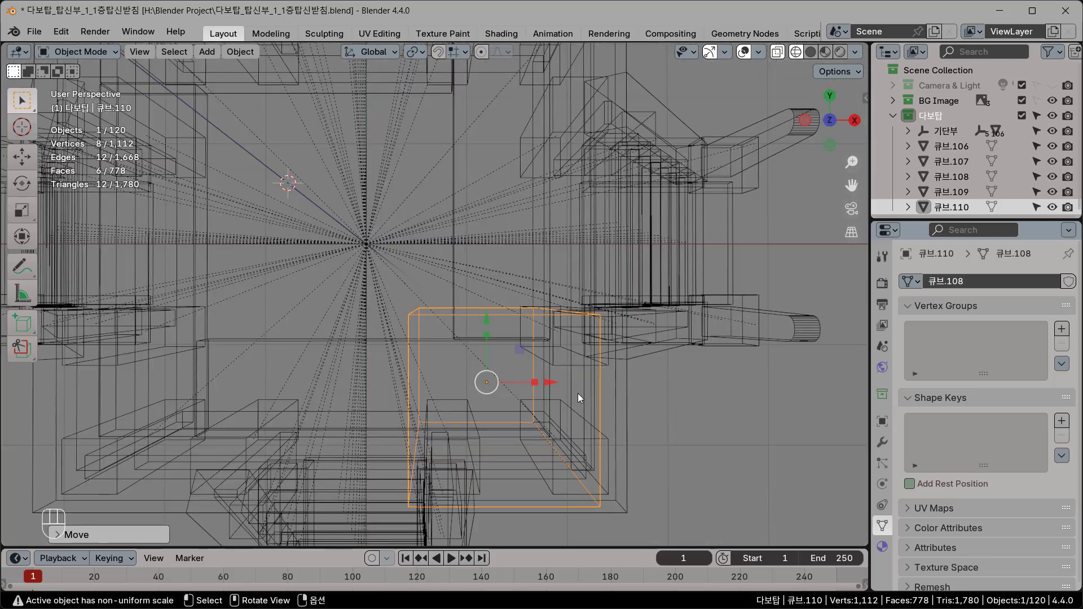
pyautogui.press('KP_1')
pyautogui.scroll(-8, 571, 404)
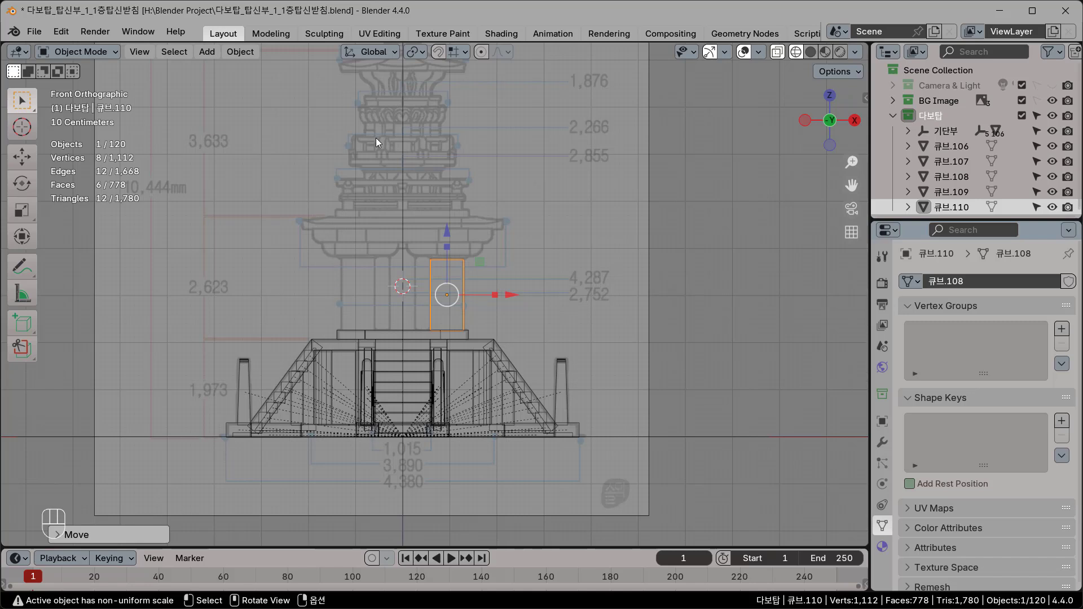
pyautogui.keyDown('shift'); pyautogui.moveTo(415, 191); pyautogui.dragTo(461, 249, button='middle'); pyautogui.keyUp('shift')
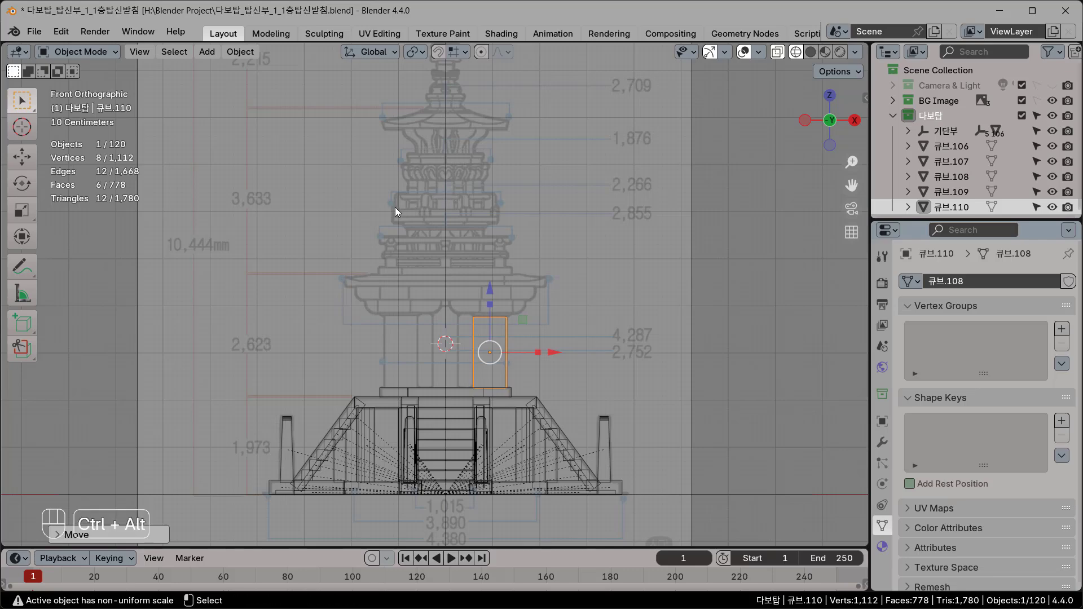
pyautogui.hotkey('ctrl', 'alt', 'q')
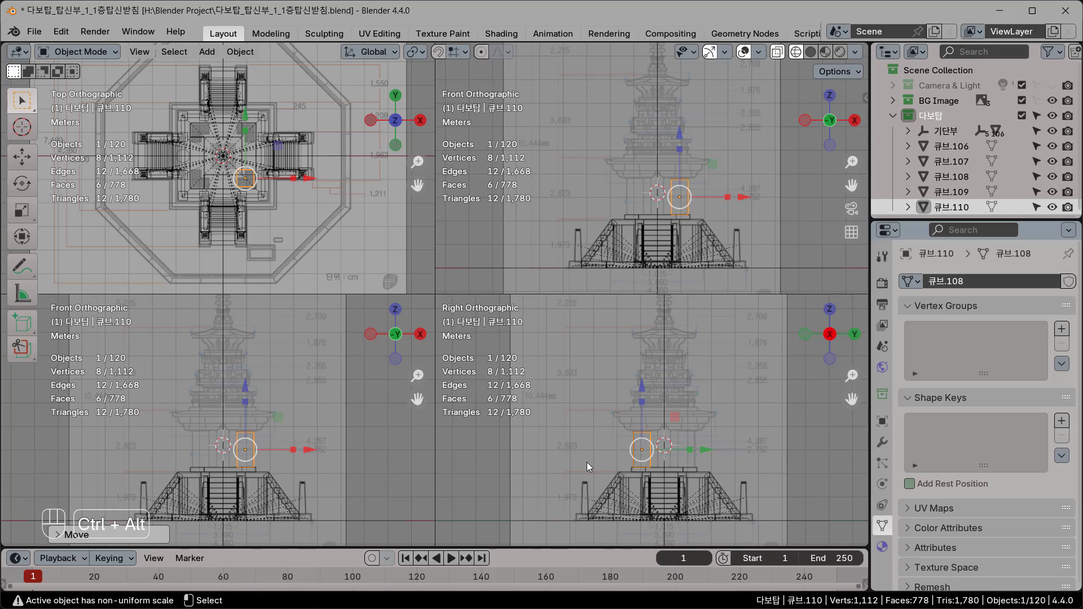
pyautogui.hotkey('ctrl', 'alt', 'q')
pyautogui.scroll(2, 492, 383)
pyautogui.scroll(4, 502, 355)
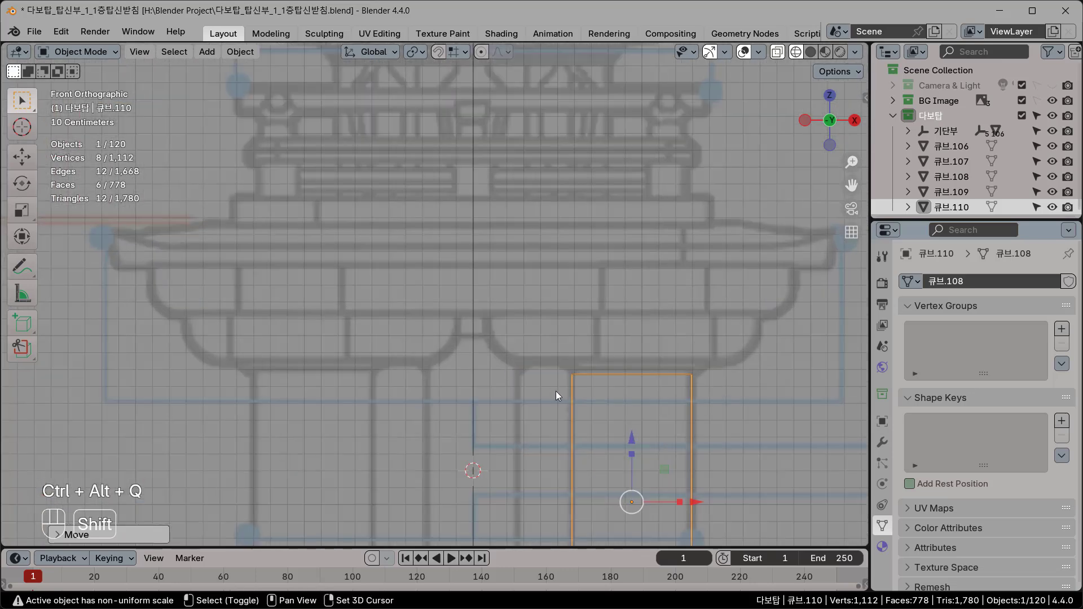
pyautogui.keyDown('shift'); pyautogui.moveTo(556, 391); pyautogui.dragTo(567, 182, button='middle'); pyautogui.keyUp('shift')
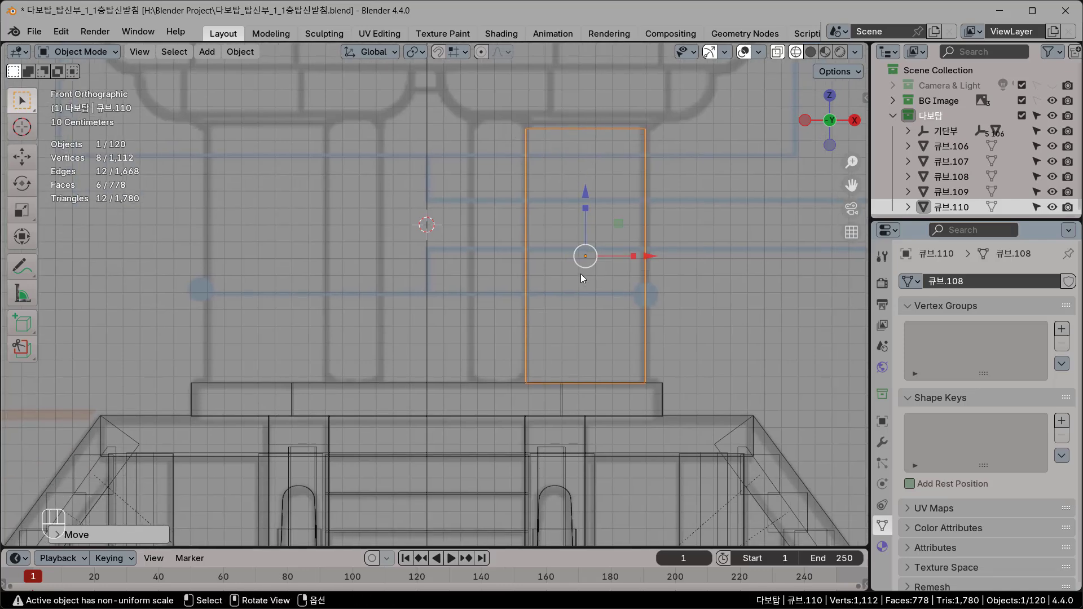
# Bevel the block's inner vertical edge by about 0.9 m, using the notch of the L-shaped footprint in top view as guide
pyautogui.moveTo(647, 224)
pyautogui.mouseDown(button='middle')
pyautogui.moveTo(654, 211)
pyautogui.moveTo(598, 243)
pyautogui.moveTo(389, 275)
pyautogui.moveTo(474, 328)
pyautogui.moveTo(441, 327)
pyautogui.mouseUp(button='middle')
pyautogui.hotkey('shift', 'z')
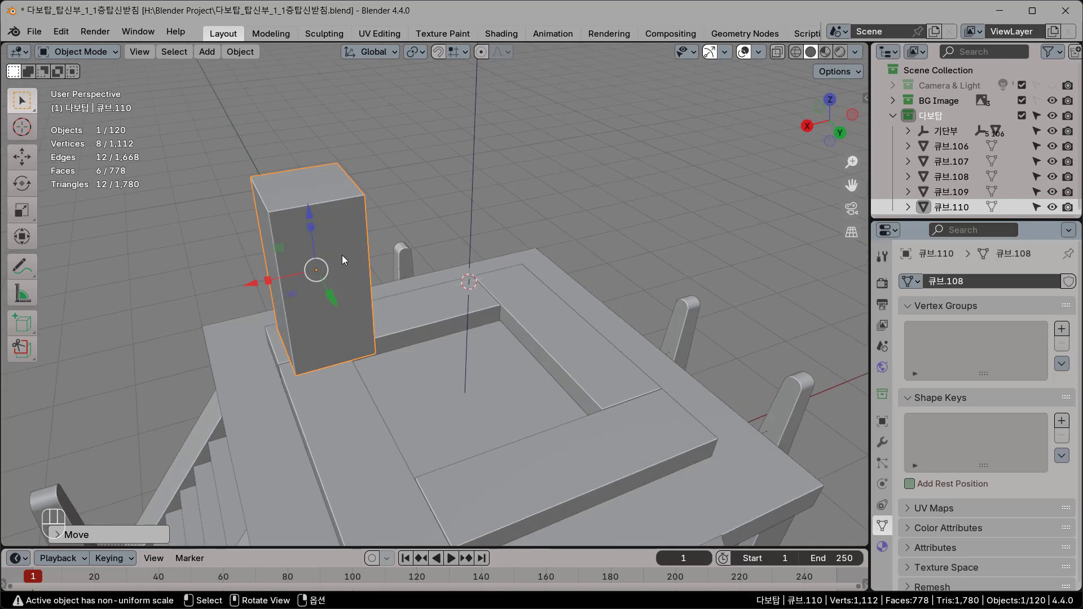
pyautogui.press('Tab')
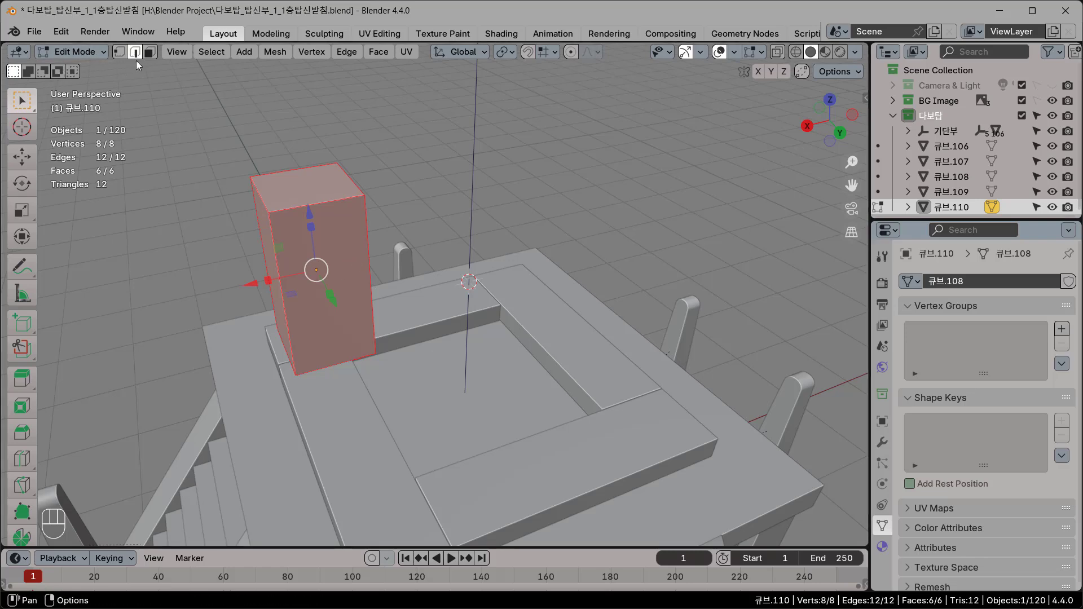
pyautogui.scroll(2, 358, 314)
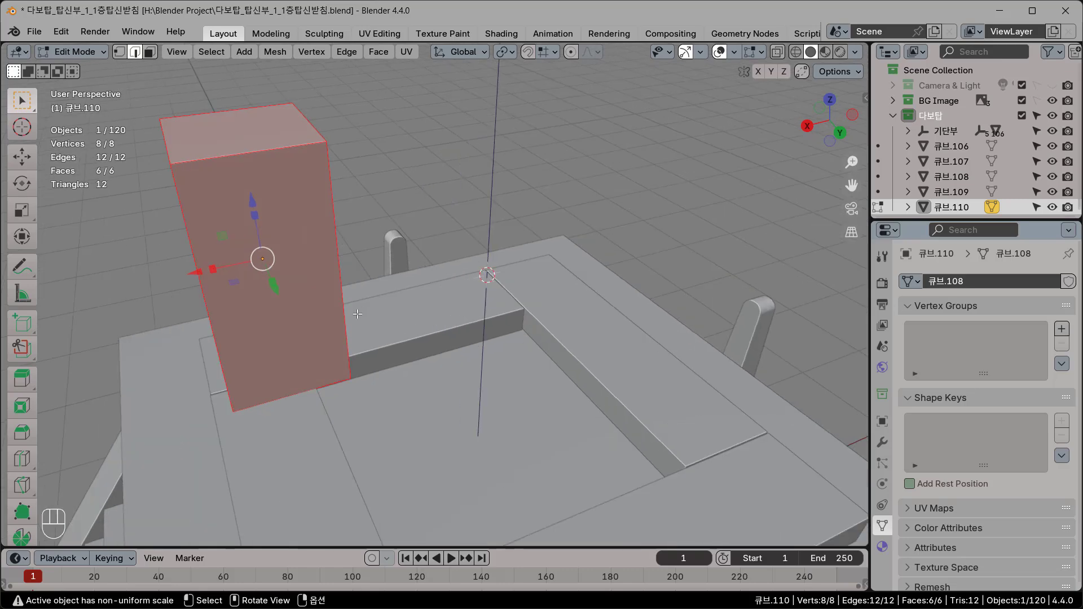
pyautogui.scroll(2, 350, 247)
pyautogui.click(340, 237)
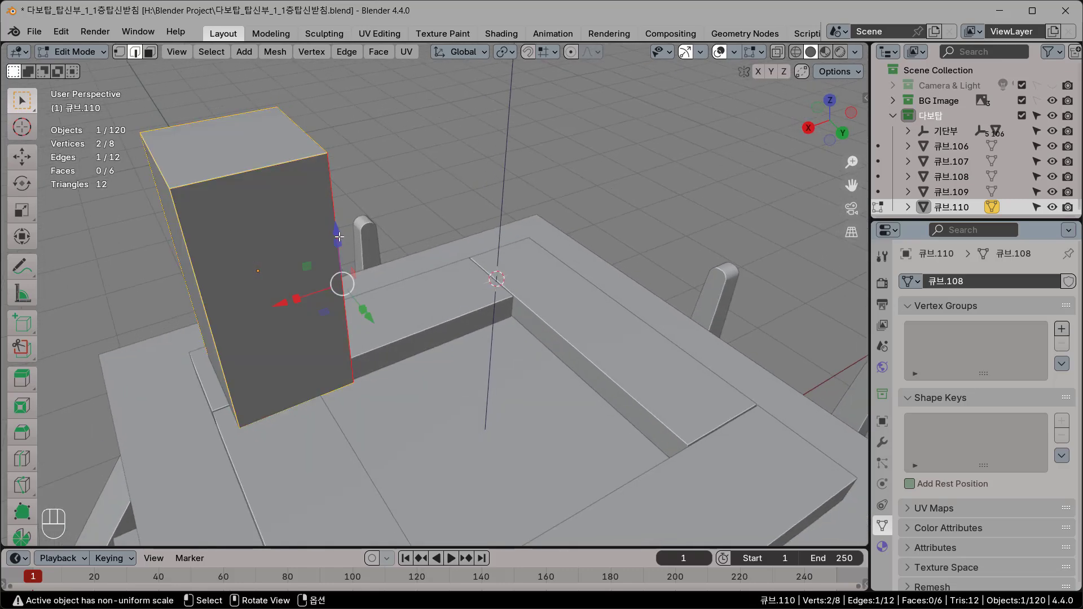
pyautogui.moveTo(433, 322); pyautogui.dragTo(452, 310, button='middle')
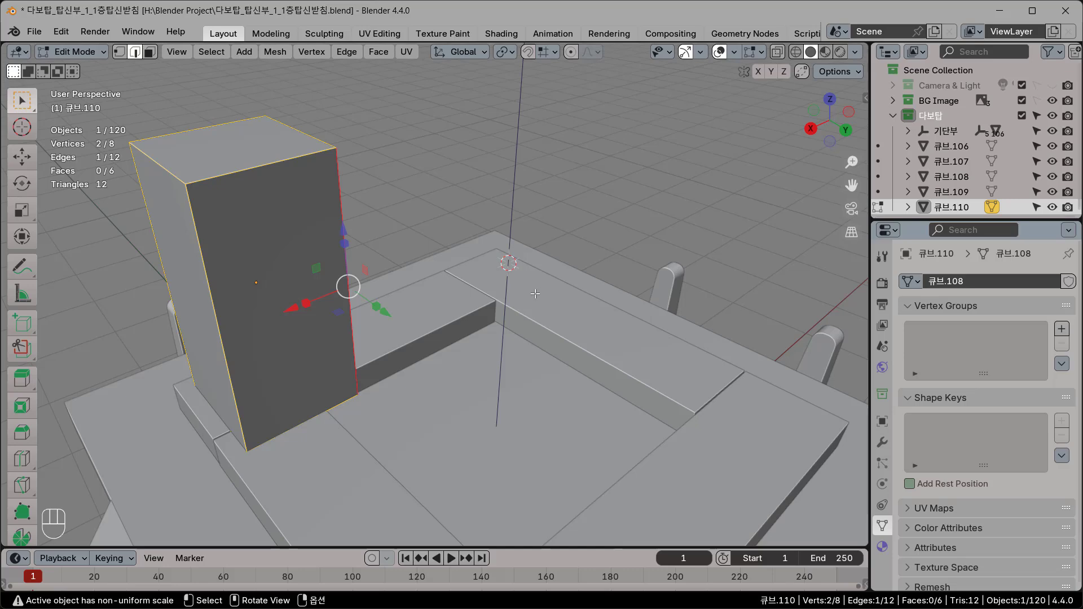
pyautogui.press('KP_7')
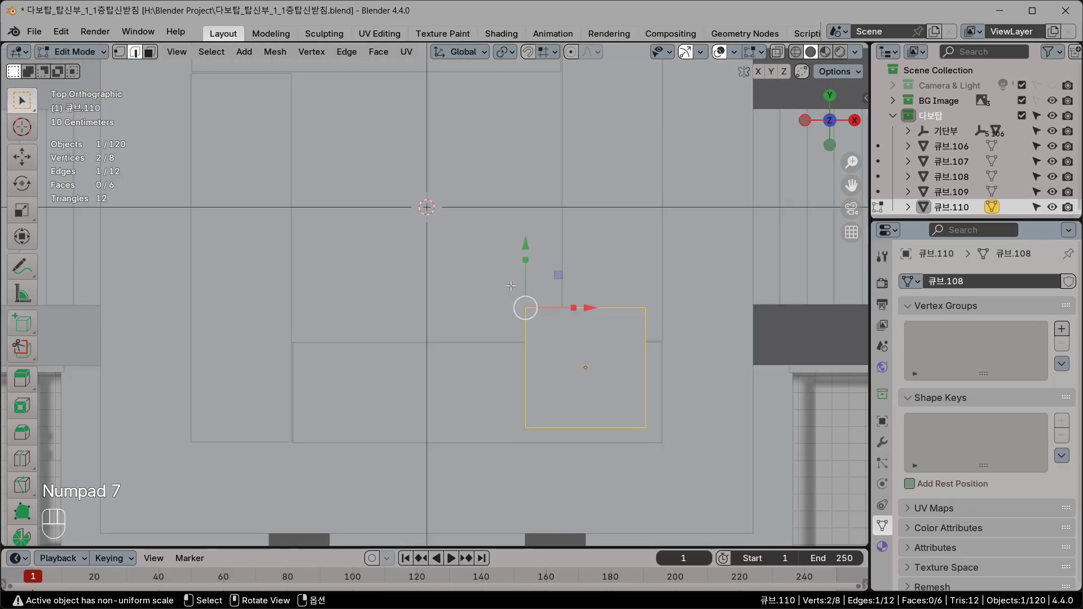
pyautogui.hotkey('shift', 'z')
pyautogui.scroll(2, 541, 308)
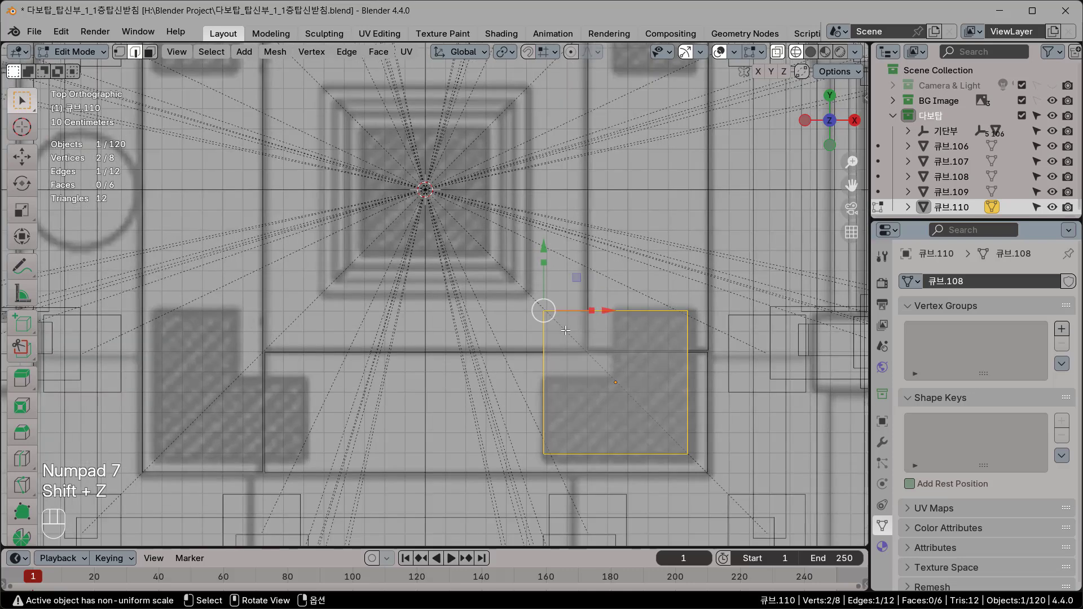
pyautogui.keyDown('shift'); pyautogui.moveTo(580, 344); pyautogui.dragTo(507, 286, button='middle'); pyautogui.keyUp('shift')
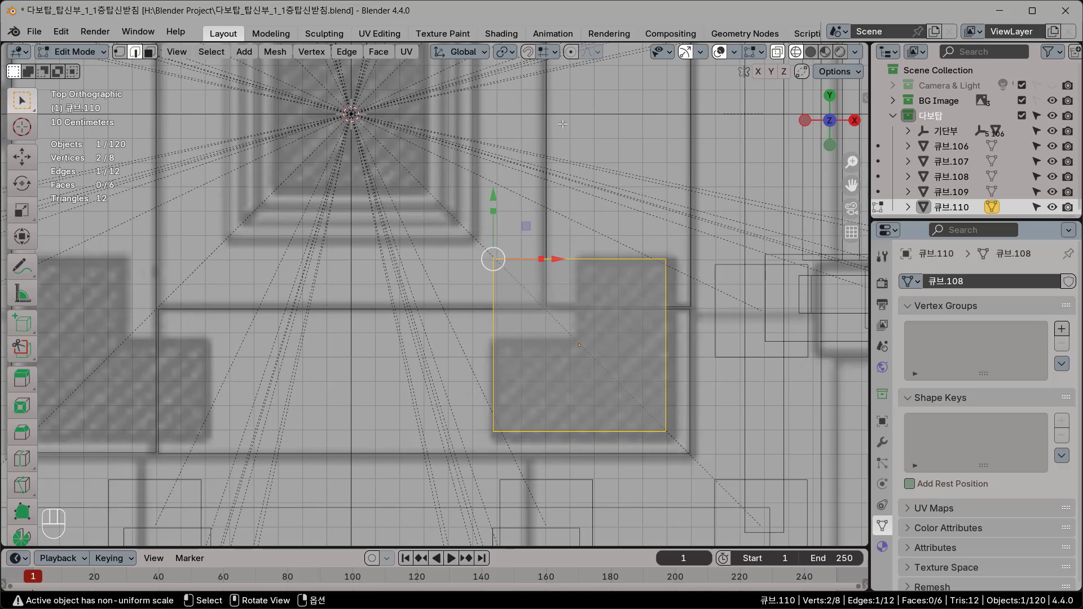
pyautogui.hotkey('ctrl', 'e')
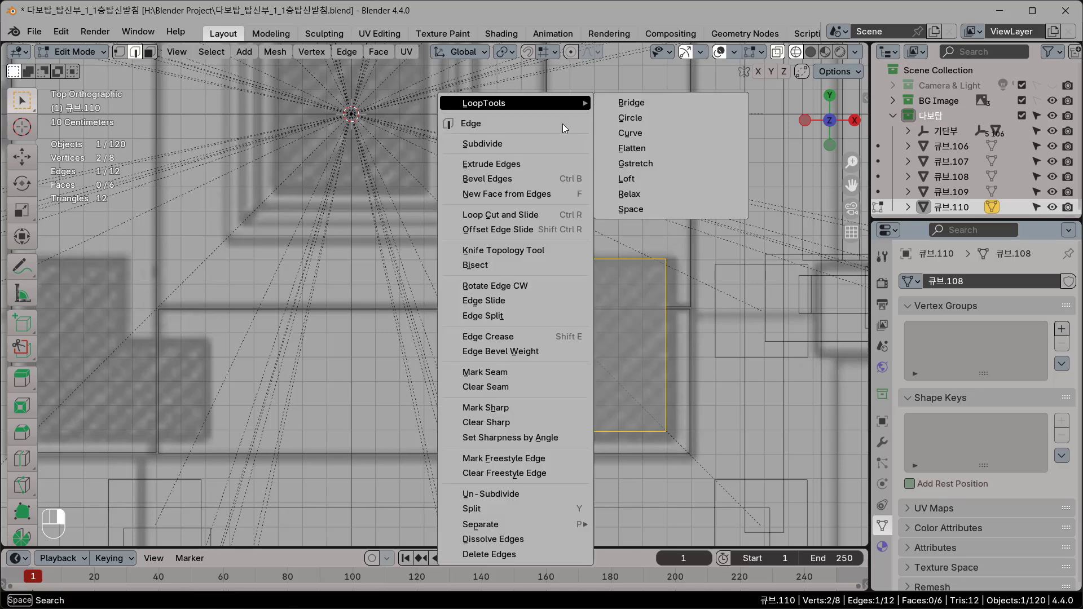
pyautogui.click(520, 178)
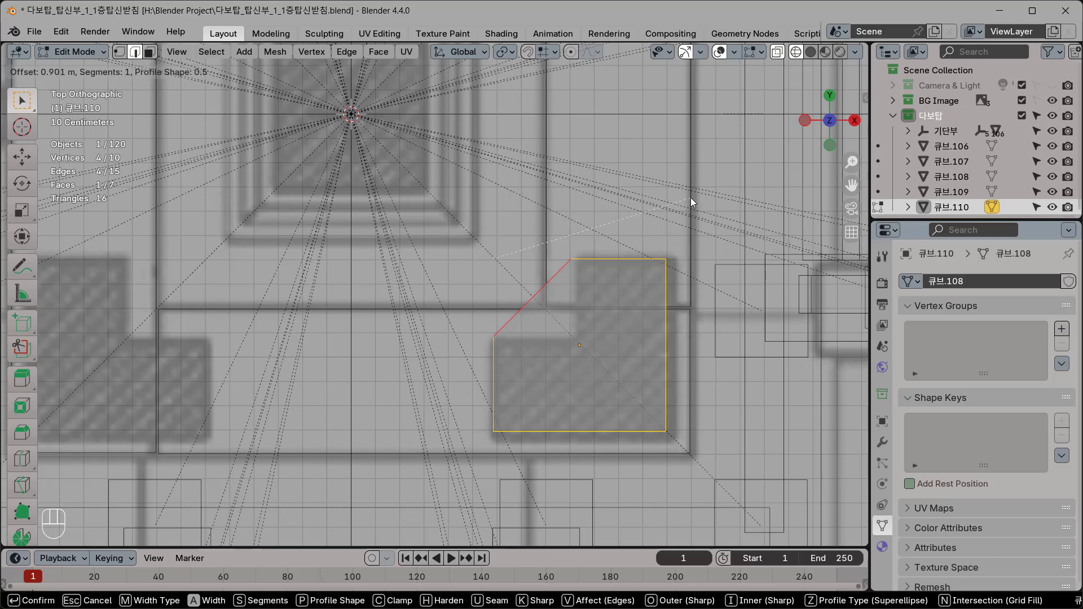
pyautogui.click(690, 197)
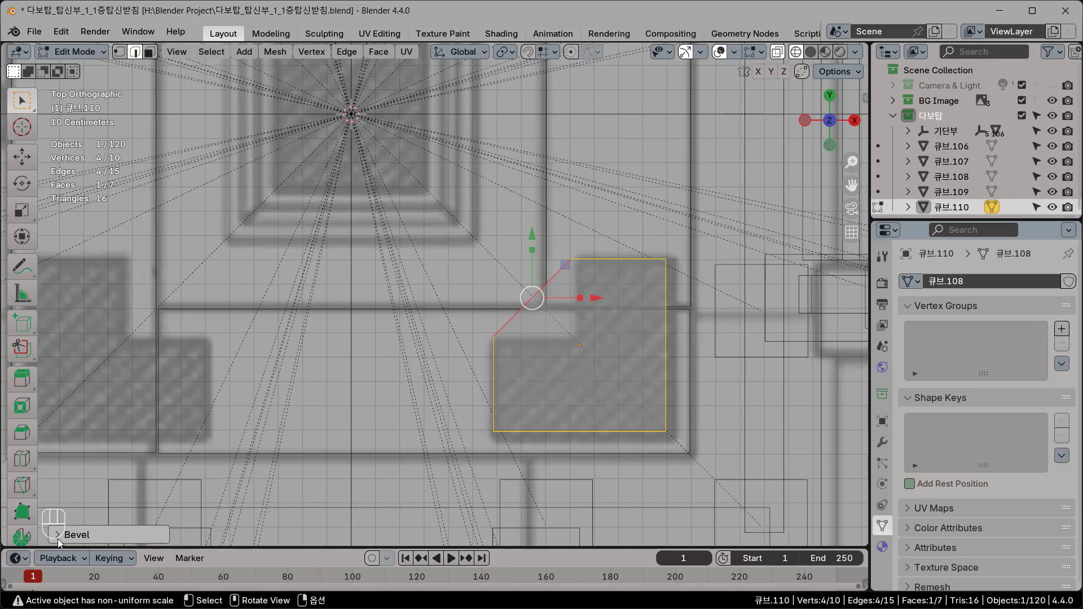
# Adjust the bevel to 2 segments, profile shape 0 and width 0.881 m to form the L-shaped notch, and return to Object Mode
pyautogui.click(56, 537)
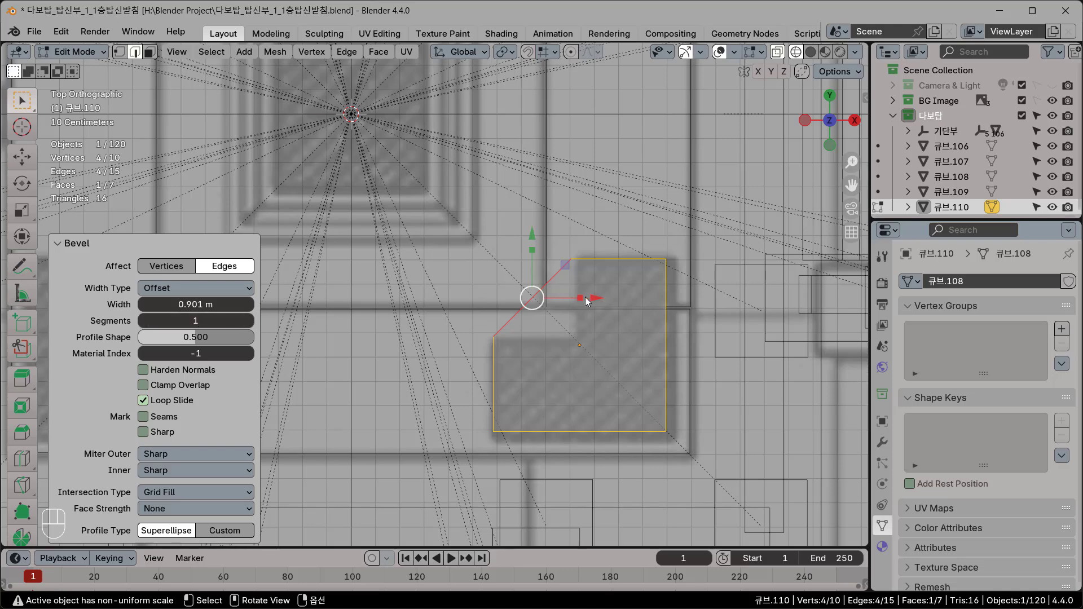
pyautogui.click(248, 320)
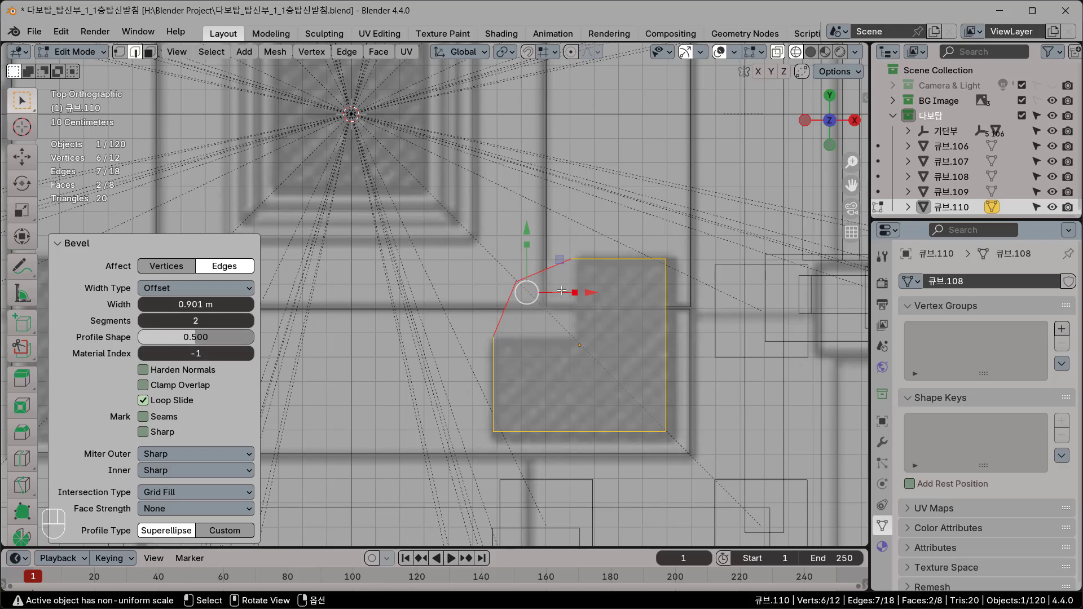
pyautogui.moveTo(199, 337); pyautogui.dragTo(561, 258)
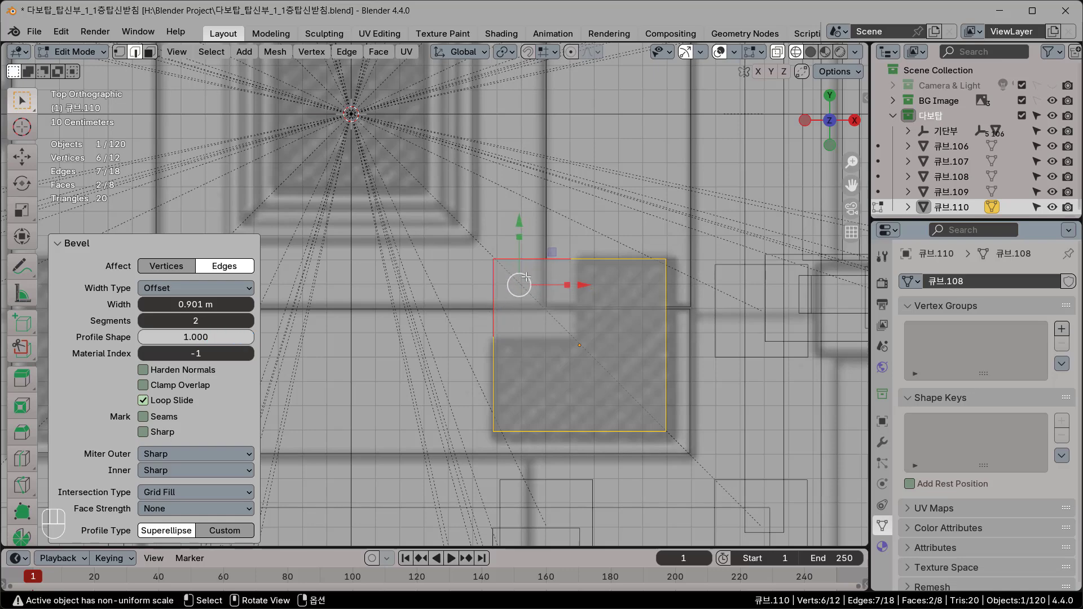
pyautogui.moveTo(226, 337); pyautogui.dragTo(513, 343)
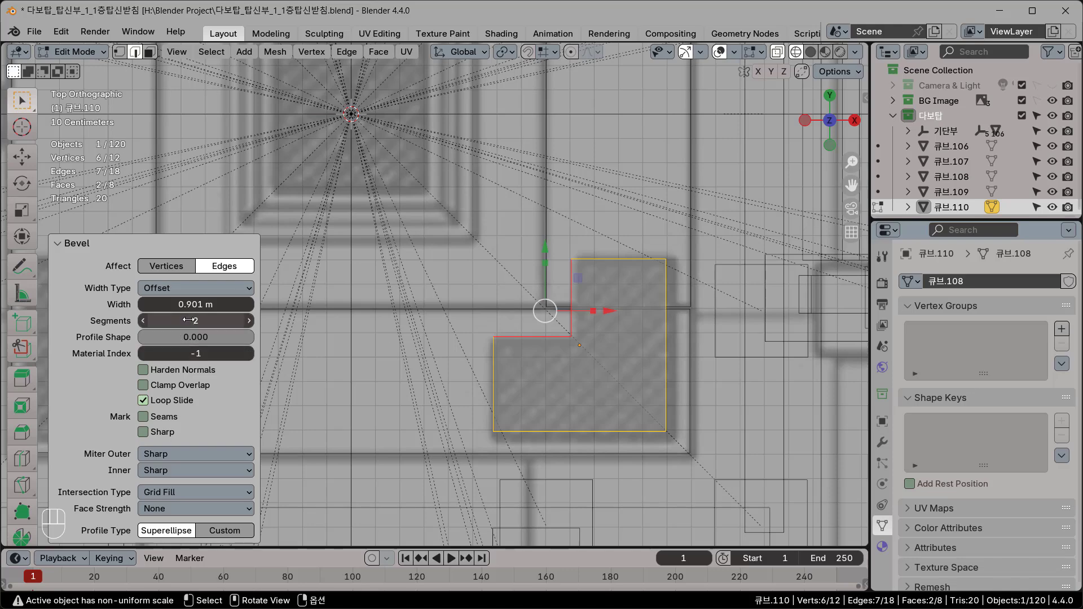
pyautogui.moveTo(192, 304)
pyautogui.mouseDown()
pyautogui.moveTo(169, 305)
pyautogui.moveTo(214, 304)
pyautogui.moveTo(195, 304)
pyautogui.mouseUp()
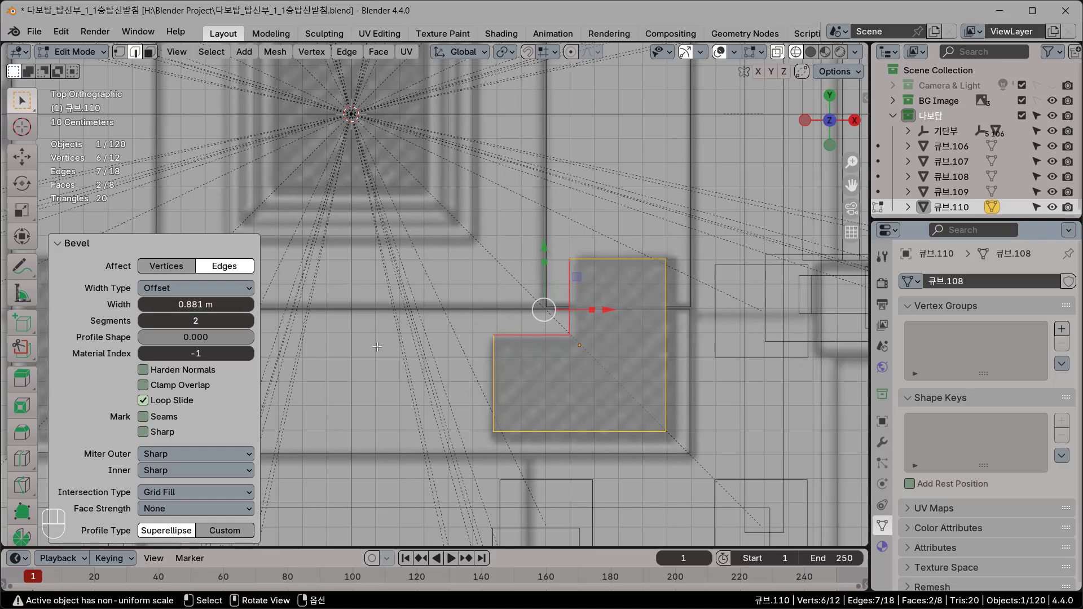
pyautogui.moveTo(198, 304)
pyautogui.mouseDown()
pyautogui.moveTo(169, 304)
pyautogui.moveTo(197, 304)
pyautogui.mouseUp()
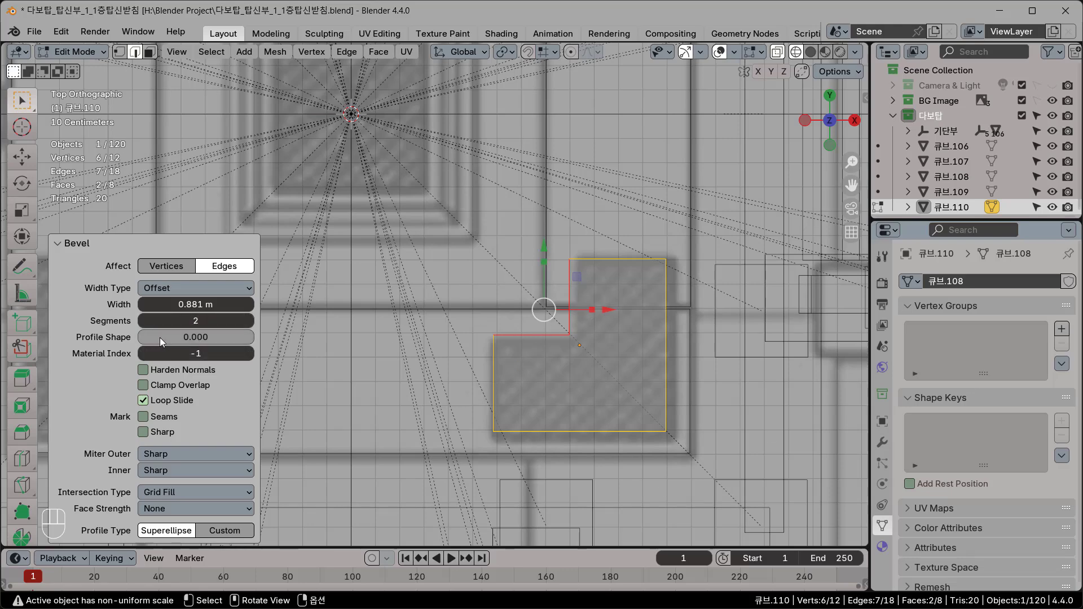
pyautogui.click(56, 243)
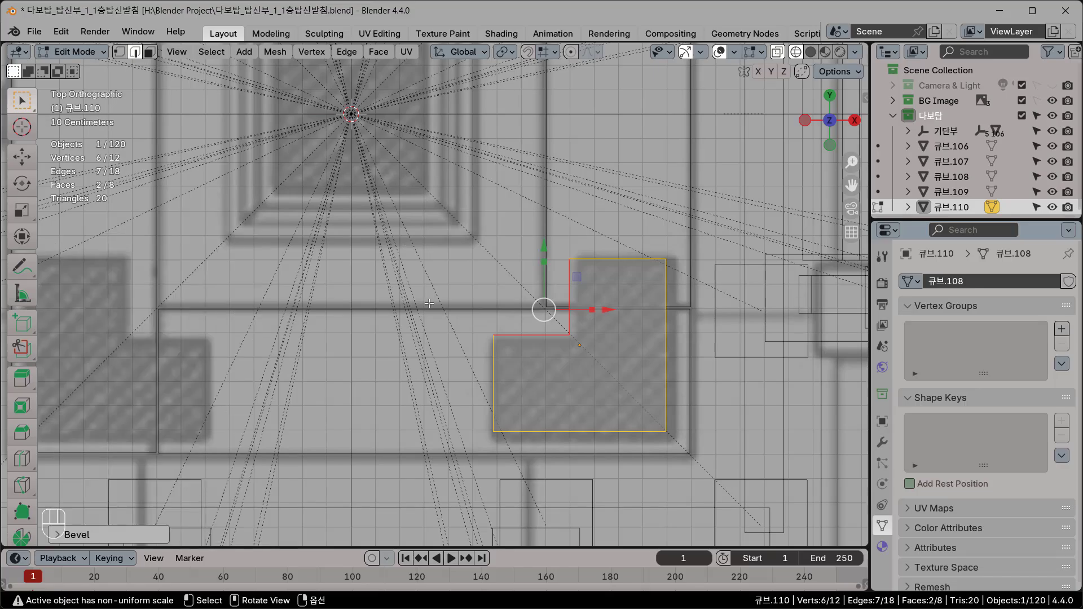
pyautogui.moveTo(447, 293)
pyautogui.mouseDown(button='middle')
pyautogui.moveTo(279, 211)
pyautogui.moveTo(339, 244)
pyautogui.moveTo(320, 291)
pyautogui.moveTo(364, 327)
pyautogui.moveTo(436, 320)
pyautogui.moveTo(304, 336)
pyautogui.moveTo(483, 330)
pyautogui.moveTo(546, 351)
pyautogui.moveTo(678, 366)
pyautogui.mouseUp(button='middle')
pyautogui.hotkey('shift', 'z')
pyautogui.press('Tab')
pyautogui.scroll(3, 476, 341)
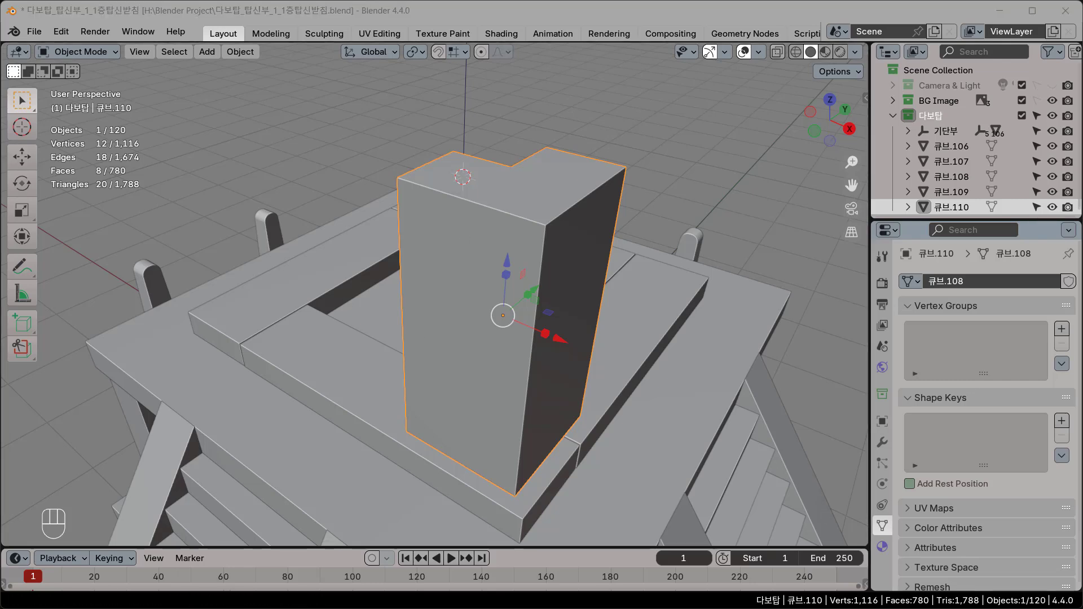
# Examine the moulding at the pillar's top in the PDF section drawing and compare it with the front reference in Blender
pyautogui.moveTo(727, 608)
pyautogui.mouseDown()
pyautogui.moveTo(669, 587)
pyautogui.moveTo(422, 405)
pyautogui.moveTo(418, 59)
pyautogui.mouseUp()
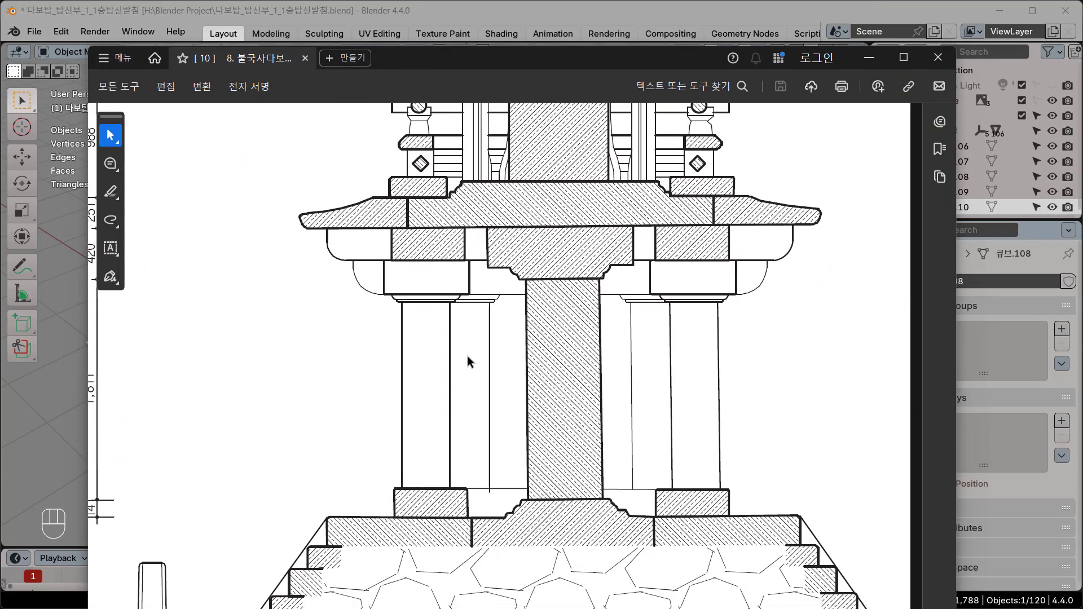
pyautogui.keyDown('ctrl'); pyautogui.scroll(5, 422, 310); pyautogui.keyUp('ctrl')
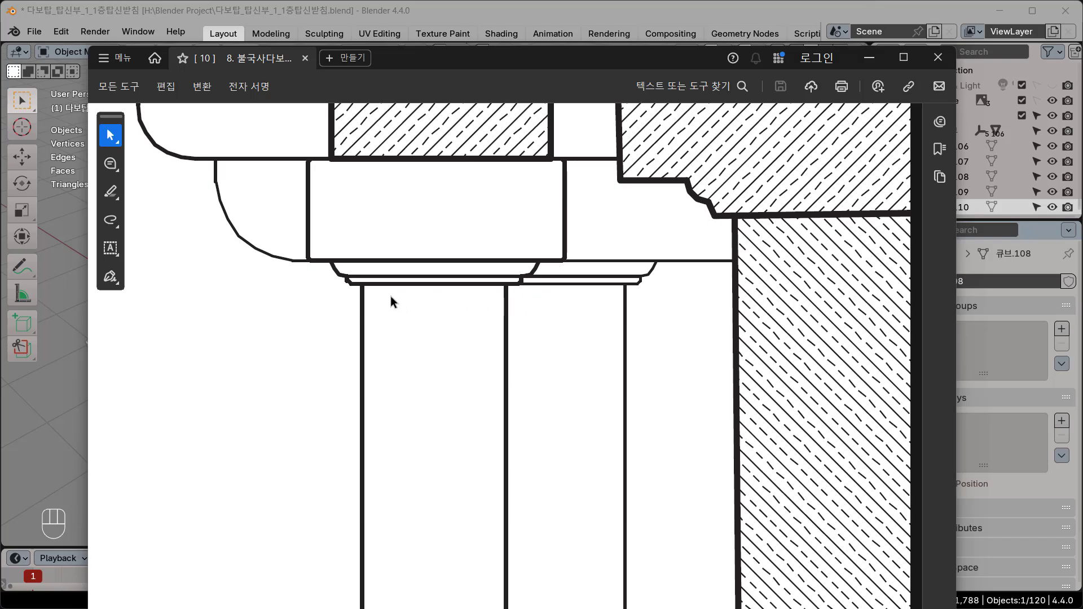
pyautogui.scroll(1, 371, 291)
pyautogui.keyDown('ctrl'); pyautogui.scroll(2, 395, 299); pyautogui.keyUp('ctrl')
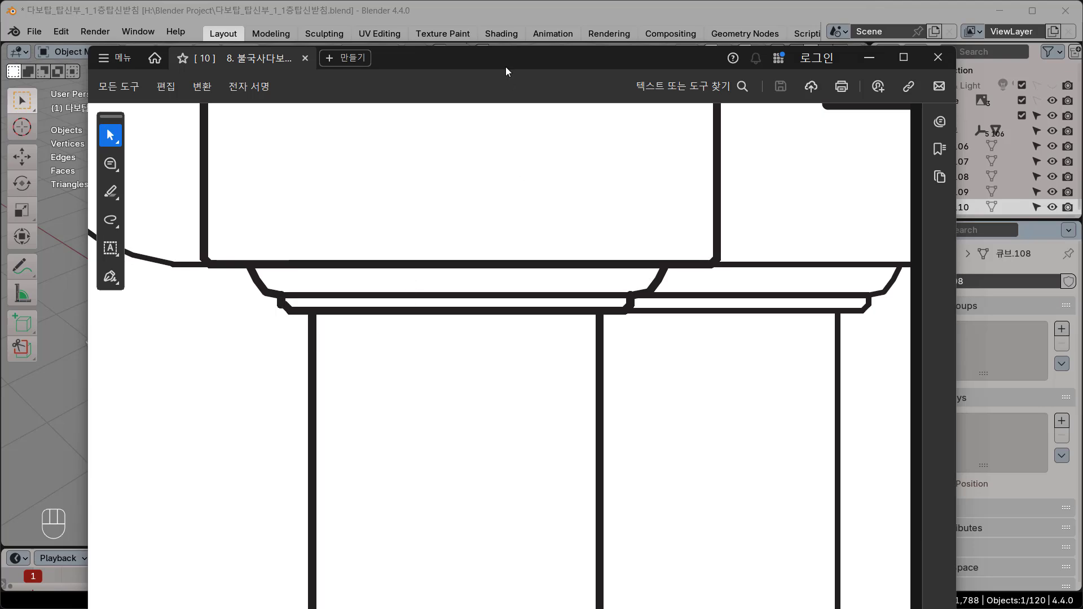
pyautogui.moveTo(507, 65); pyautogui.dragTo(884, 607)
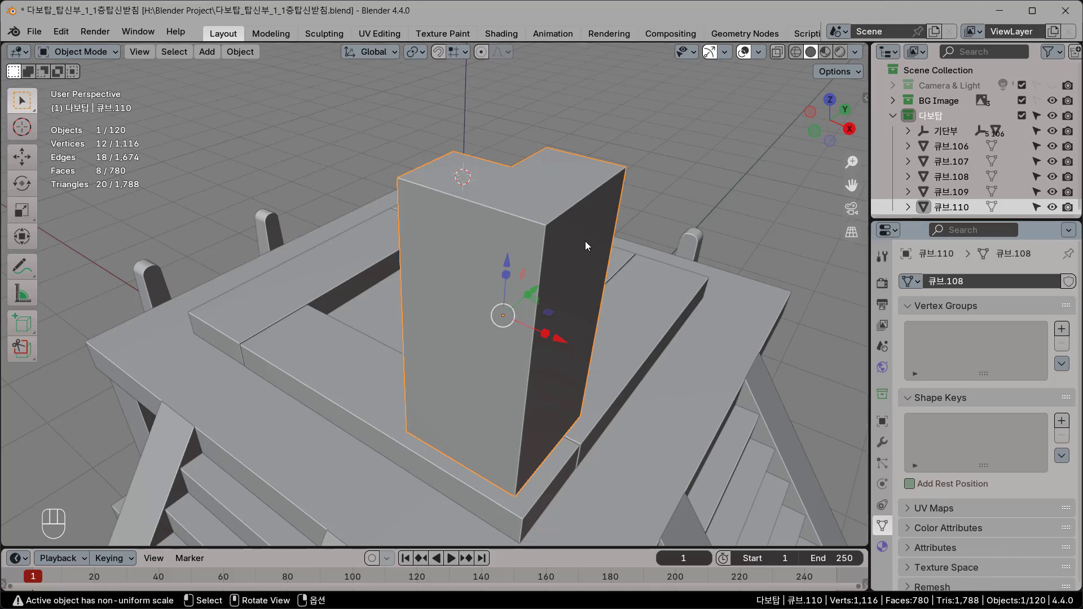
pyautogui.press('KP_1')
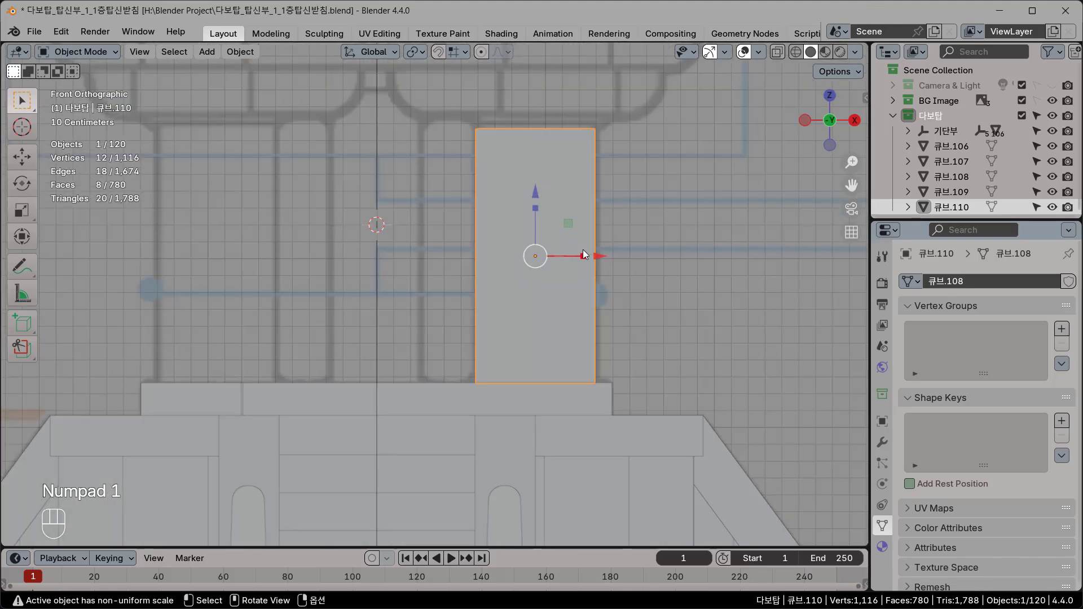
pyautogui.hotkey('shift', 'z')
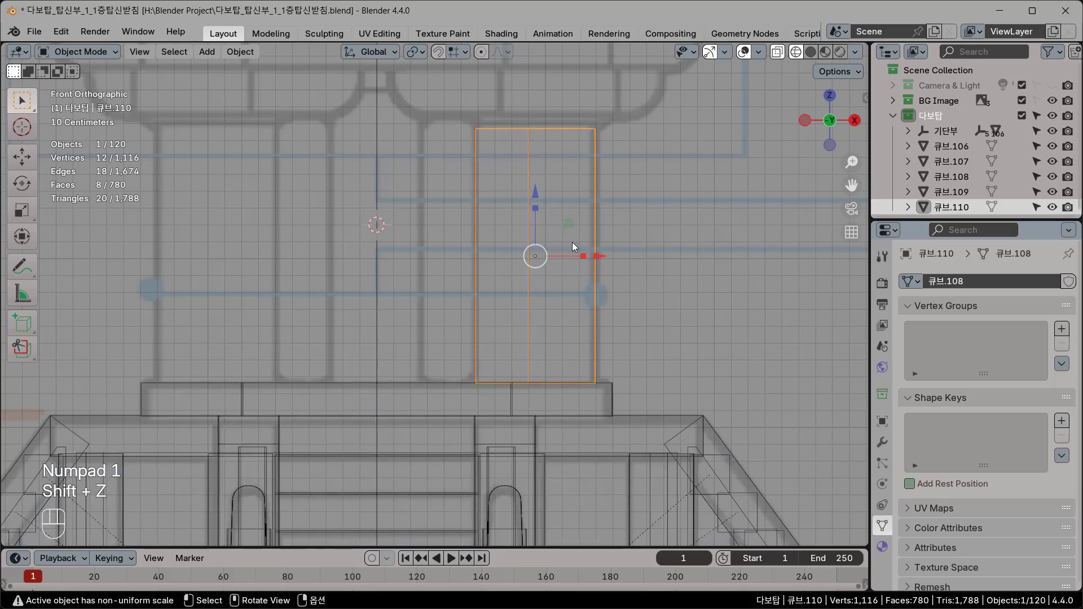
pyautogui.scroll(2, 571, 246)
pyautogui.keyDown('shift'); pyautogui.moveTo(611, 236); pyautogui.dragTo(612, 368, button='middle'); pyautogui.keyUp('shift')
pyautogui.scroll(1, 648, 216)
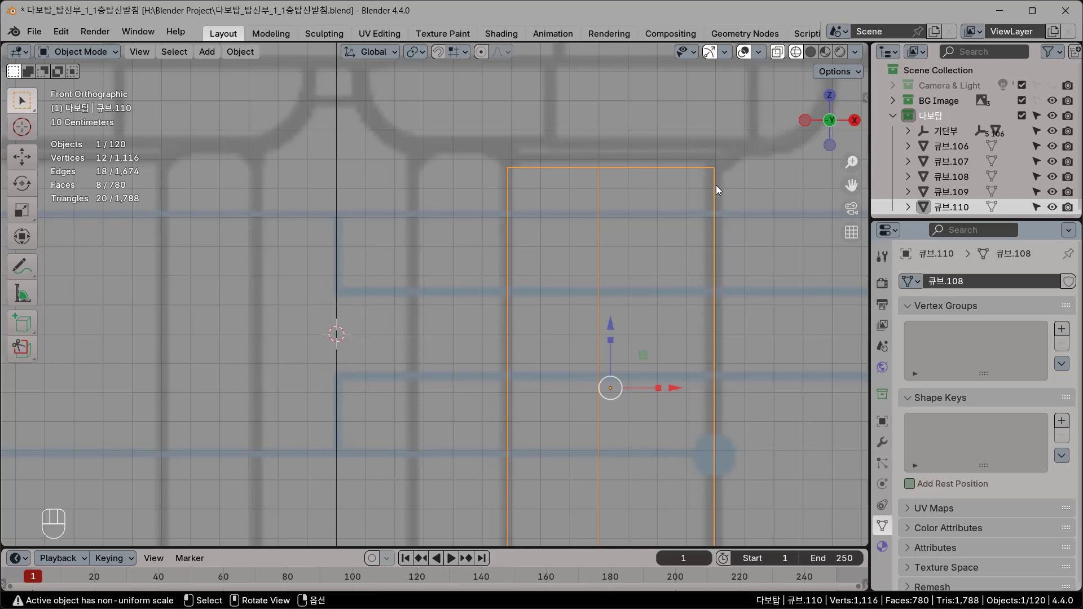
pyautogui.scroll(-2, 732, 251)
pyautogui.keyDown('shift'); pyautogui.moveTo(744, 273); pyautogui.dragTo(684, 266, button='middle'); pyautogui.keyUp('shift')
pyautogui.scroll(-1, 684, 266)
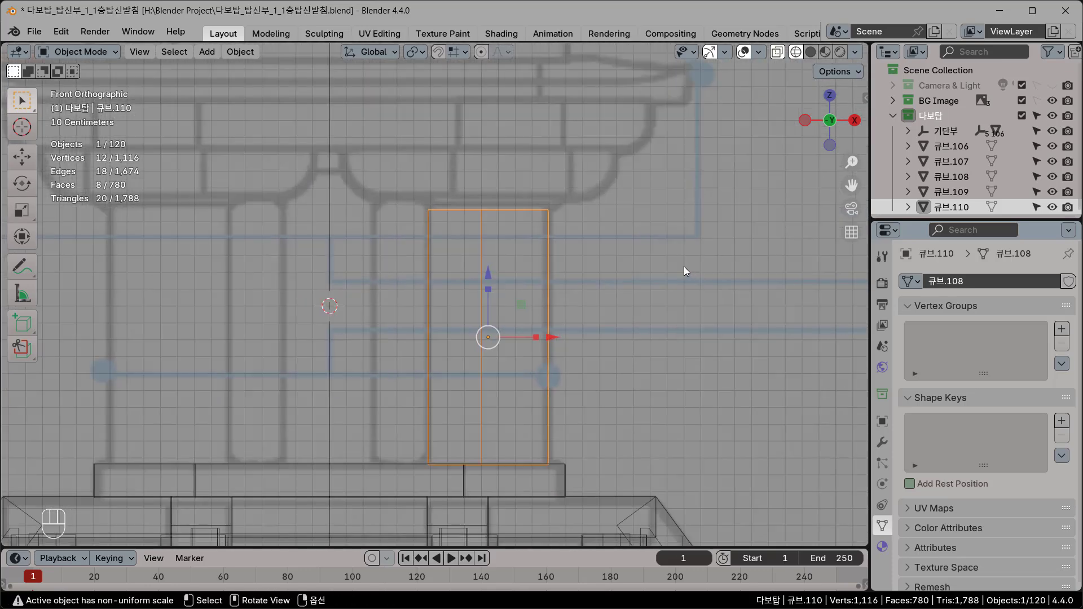
# Duplicate the L-shaped pillar and move the copy up along Z so its centre sits near the original's top
pyautogui.hotkey('shift', 'd')
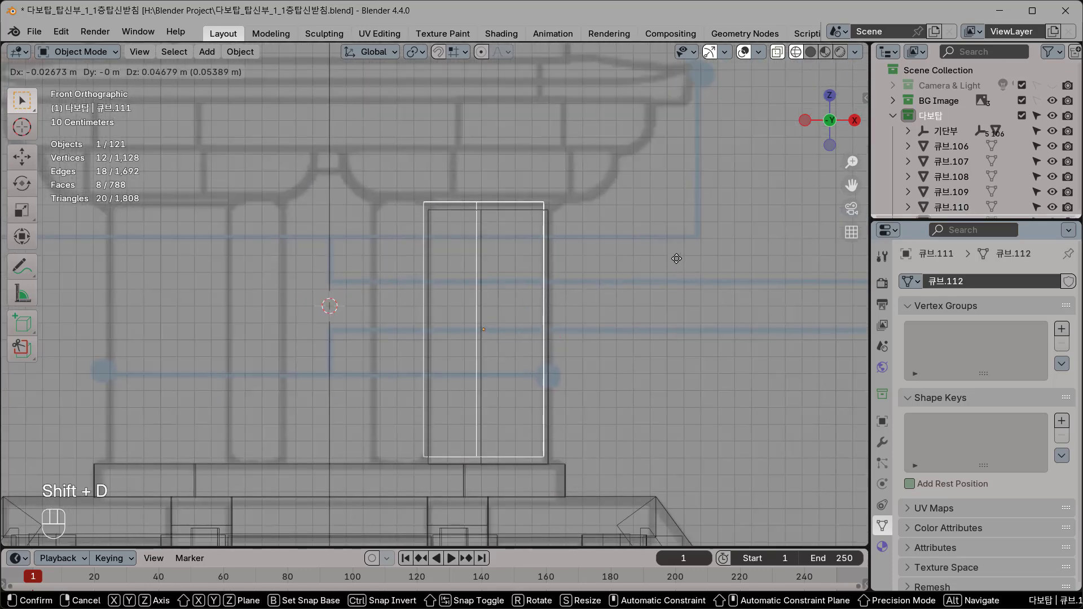
pyautogui.press('z')
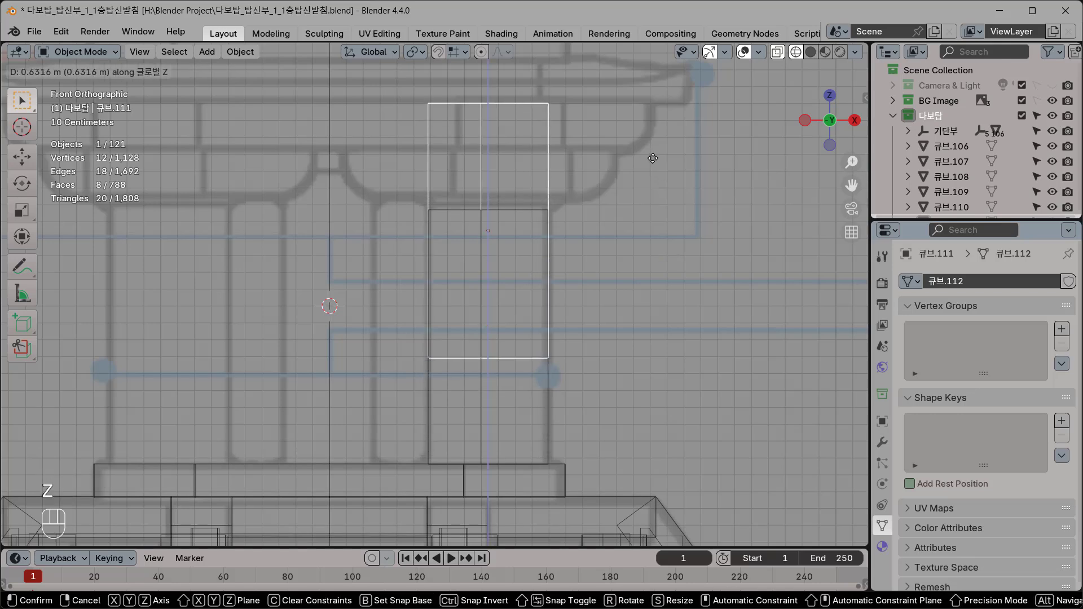
pyautogui.click(652, 138)
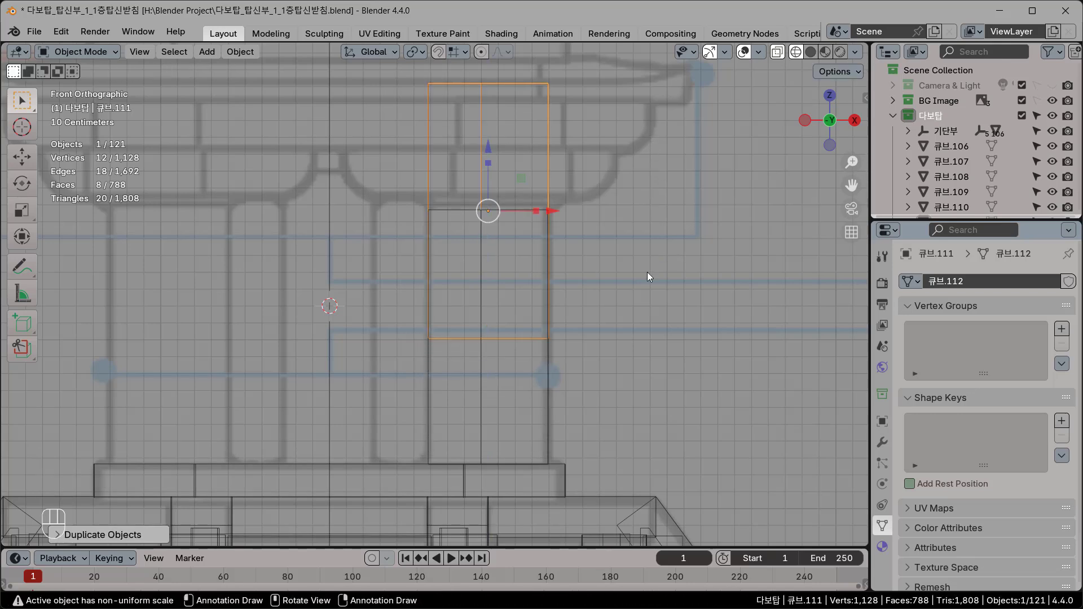
# Try to flatten the duplicated block along Z to a thin piece at the pillar's top
pyautogui.keyDown('shift'); pyautogui.moveTo(667, 294); pyautogui.dragTo(696, 355, button='middle'); pyautogui.keyUp('shift')
pyautogui.press('s')
pyautogui.press('z')
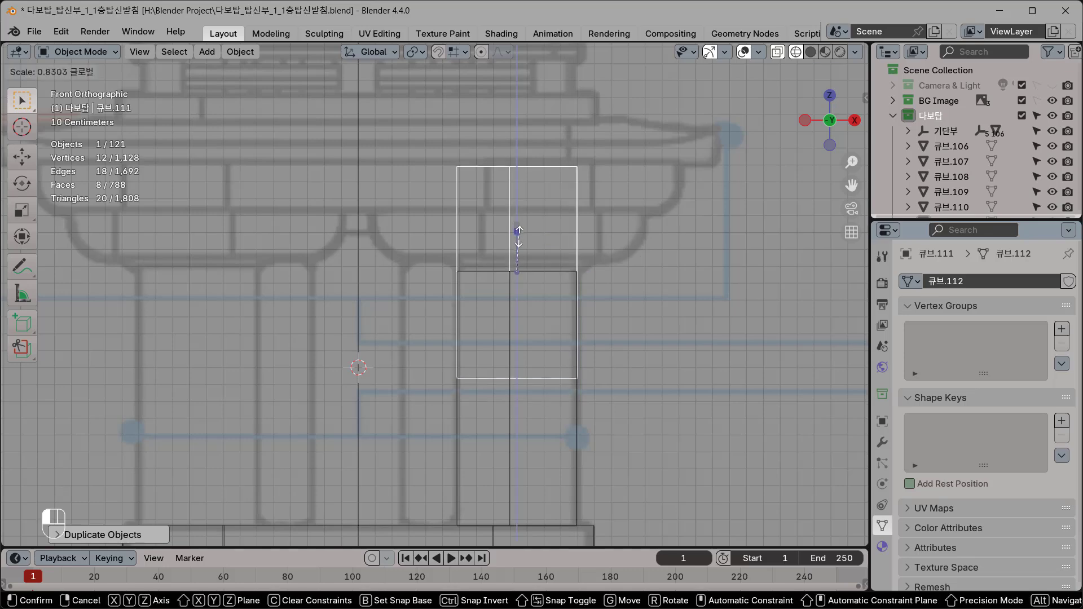
pyautogui.click(516, 260)
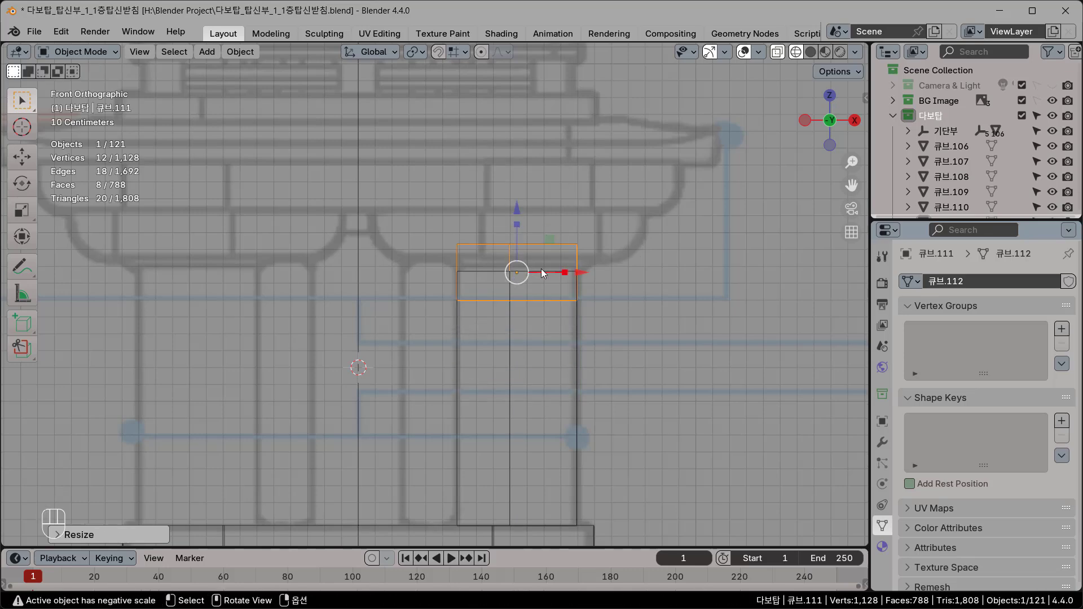
pyautogui.scroll(6, 550, 288)
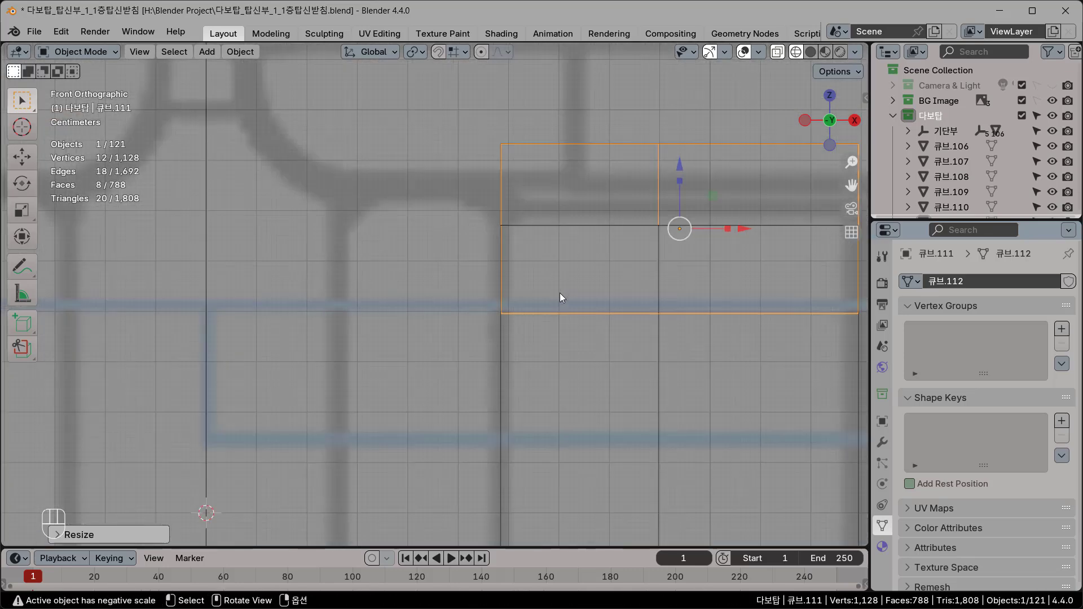
pyautogui.scroll(-4, 579, 290)
pyautogui.hotkey('ctrl', 'z')
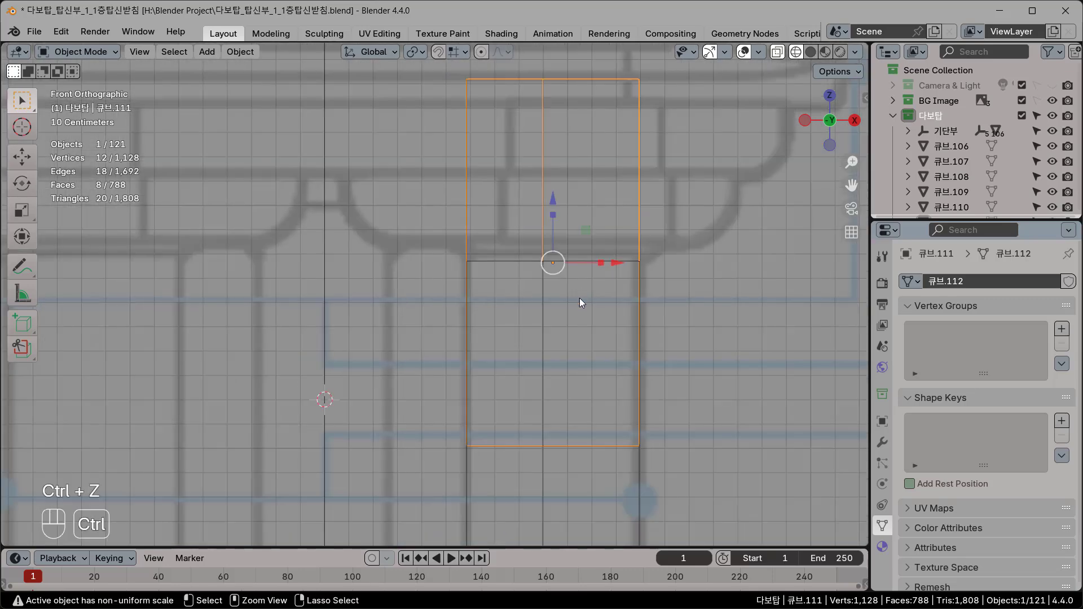
# Scale the duplicated block along Z to about half its height
pyautogui.press('s')
pyautogui.press('z')
pyautogui.click(568, 202)
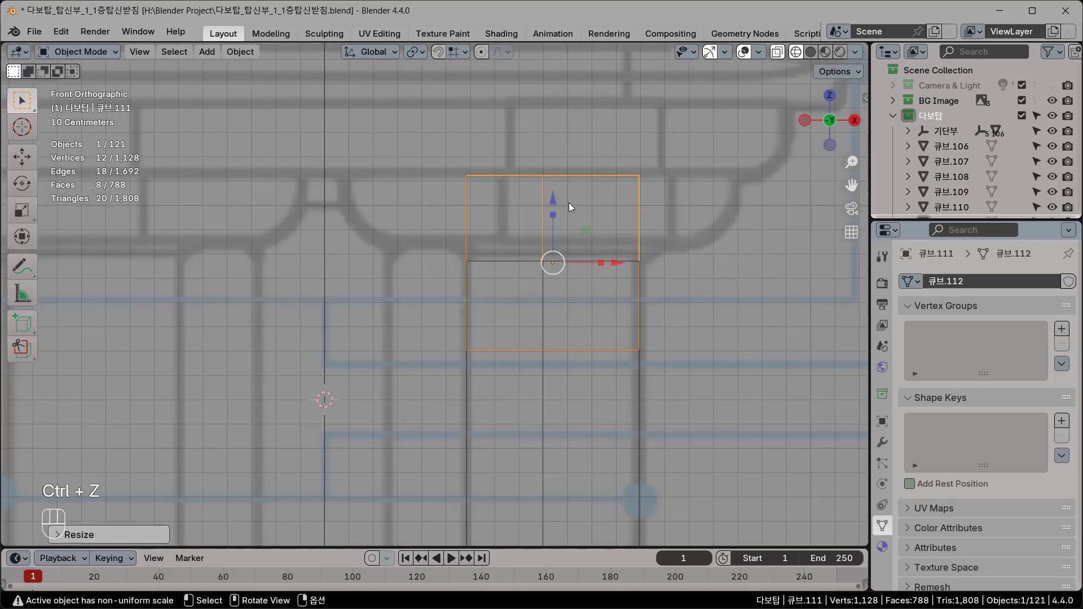
# Flatten the duplicated L-shaped block along Z into a thin slab at the pillar's top
pyautogui.scroll(4, 575, 258)
pyautogui.keyDown('shift'); pyautogui.moveTo(449, 286); pyautogui.dragTo(599, 247, button='middle'); pyautogui.keyUp('shift')
pyautogui.keyDown('shift'); pyautogui.moveTo(668, 186); pyautogui.dragTo(637, 219, button='middle'); pyautogui.keyUp('shift')
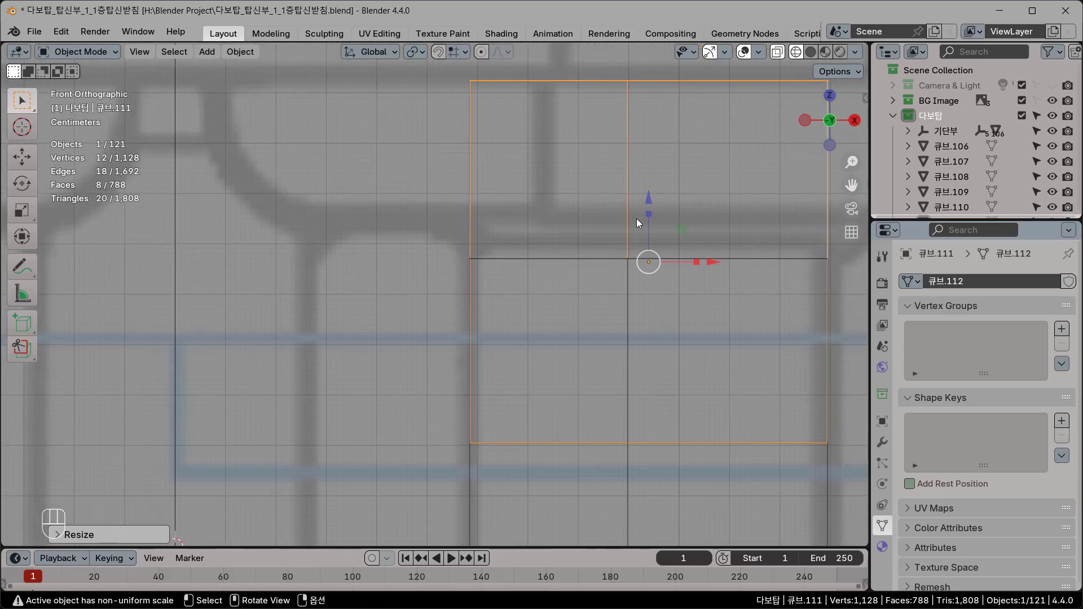
pyautogui.keyDown('shift'); pyautogui.moveTo(647, 268); pyautogui.dragTo(568, 312, button='middle'); pyautogui.keyUp('shift')
pyautogui.press('s')
pyautogui.press('z')
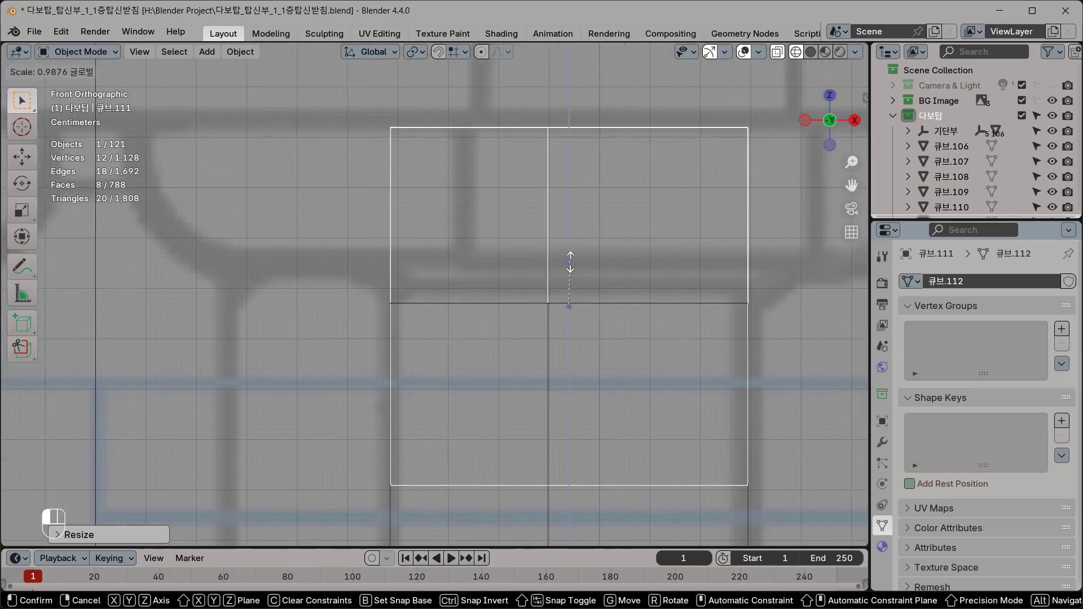
pyautogui.click(580, 292)
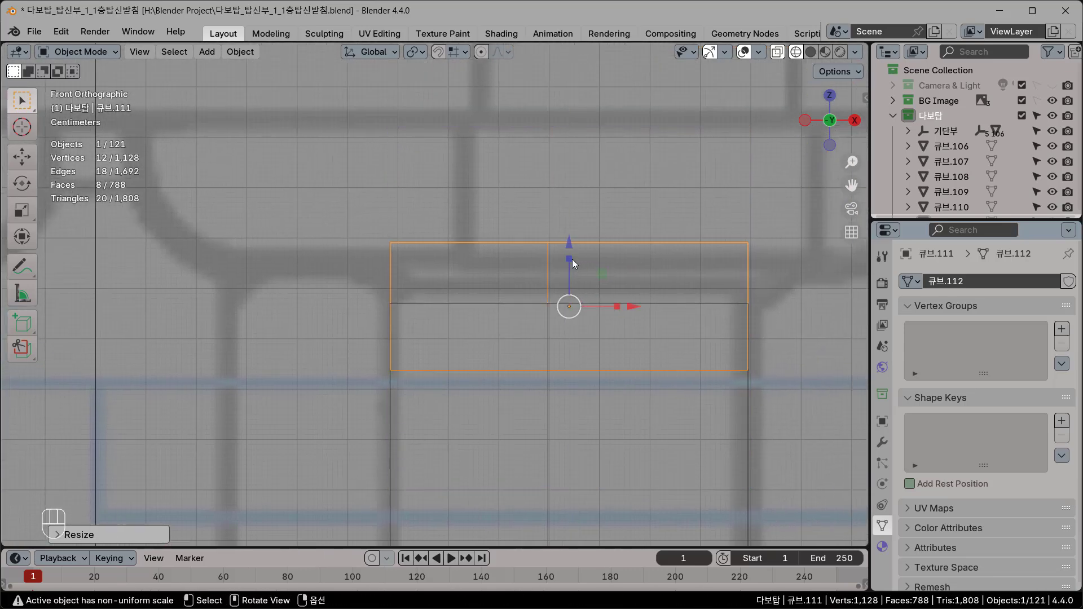
pyautogui.press('s')
pyautogui.press('z')
pyautogui.click(570, 291)
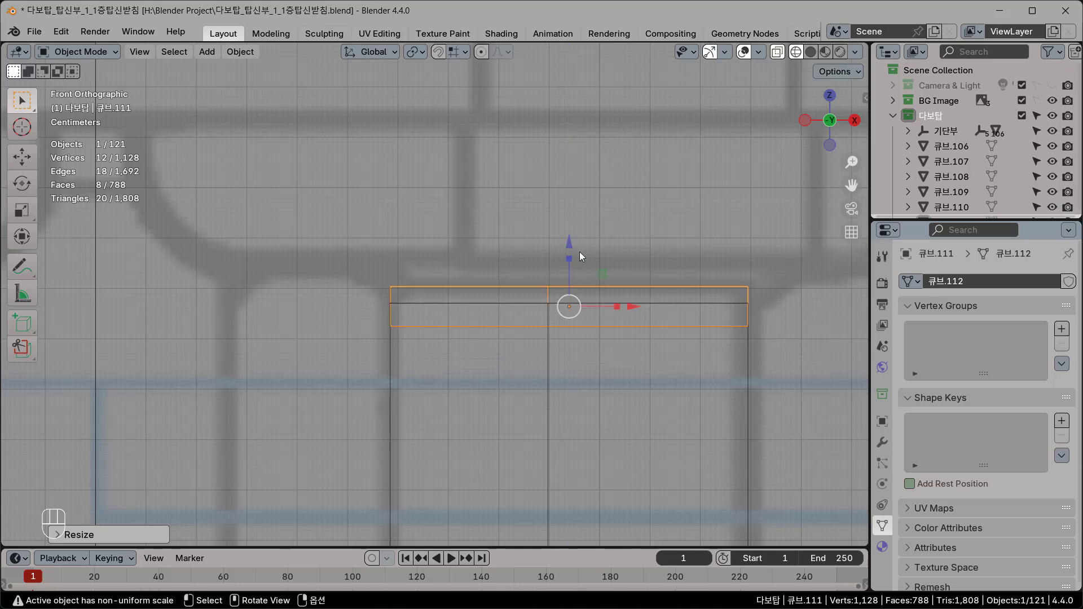
# Move the flattened slab up along Z so it sits just above the pillar's top
pyautogui.press('g')
pyautogui.press('z')
pyautogui.moveTo(562, 213); pyautogui.dragTo(563, 212)
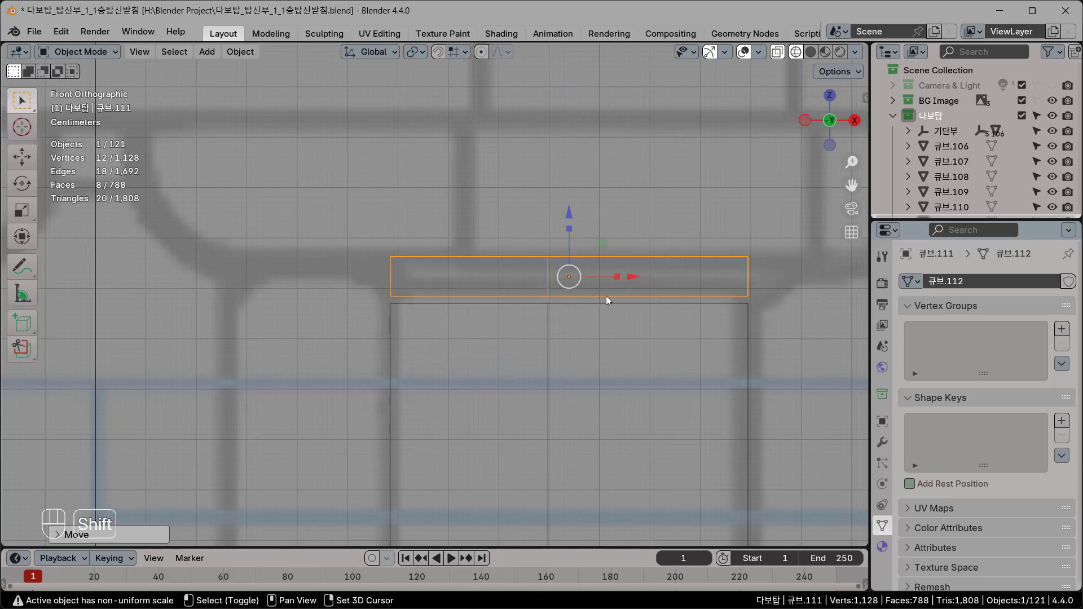
# Scale the slab along Z to roughly half its height to match the moulding band in the front reference
pyautogui.keyDown('shift'); pyautogui.moveTo(582, 291); pyautogui.dragTo(516, 297, button='middle'); pyautogui.keyUp('shift')
pyautogui.scroll(1, 572, 309)
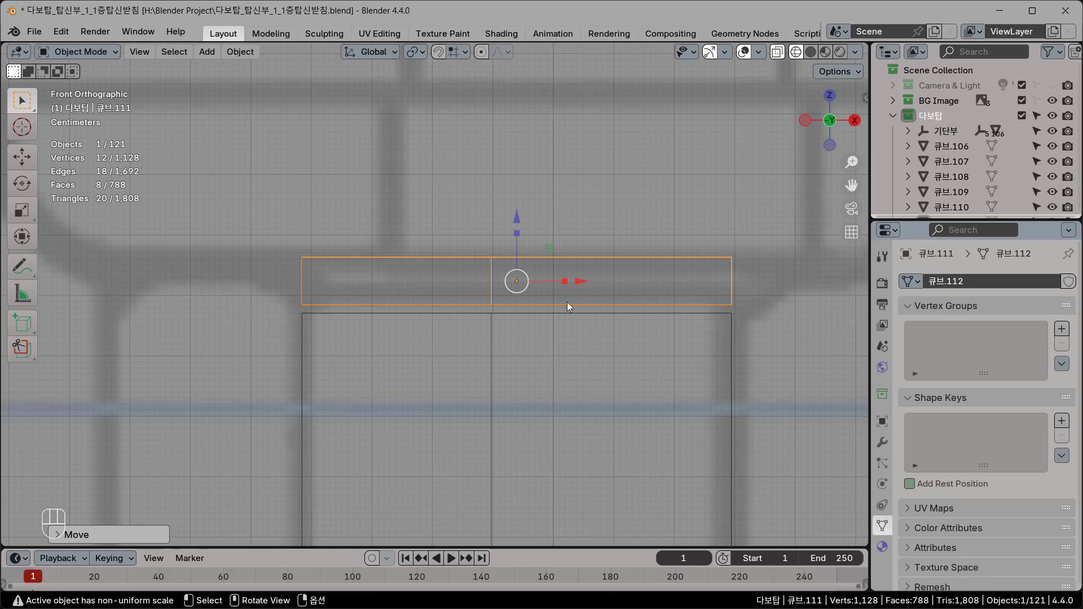
pyautogui.press('s')
pyautogui.press('z')
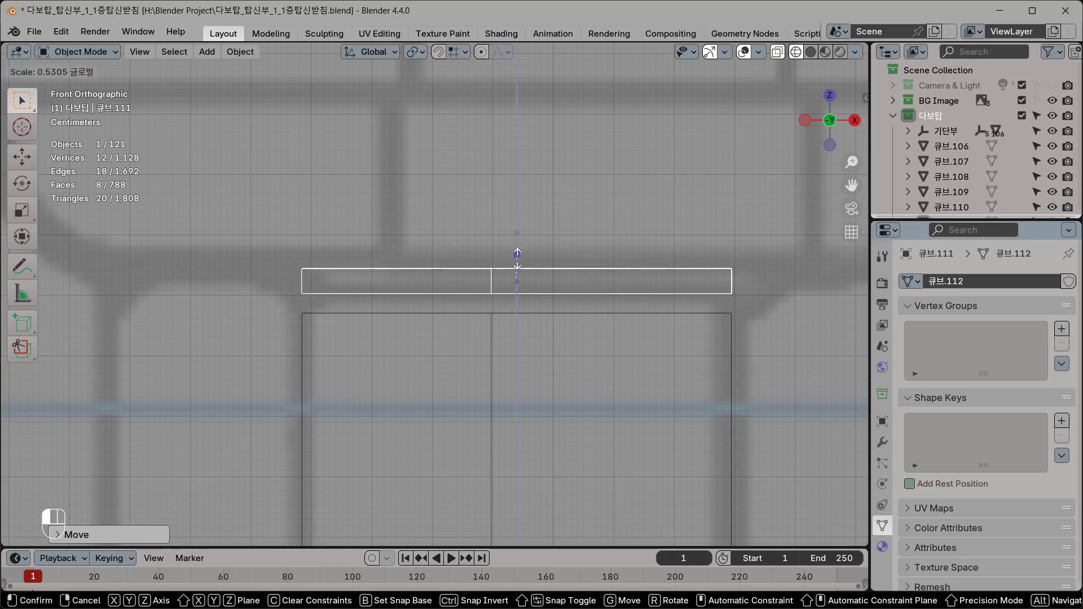
pyautogui.click(557, 293)
pyautogui.scroll(1, 558, 292)
pyautogui.scroll(-4, 561, 295)
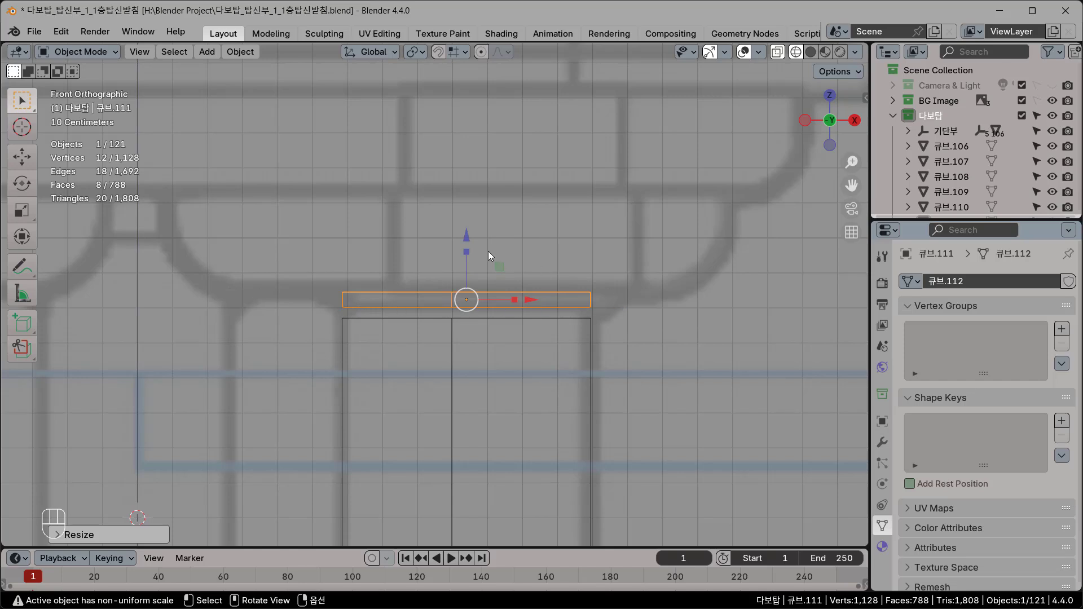
# Nudge the slab along Z and fine-tune its height to fit the moulding band in the front reference
pyautogui.moveTo(466, 235); pyautogui.dragTo(469, 248)
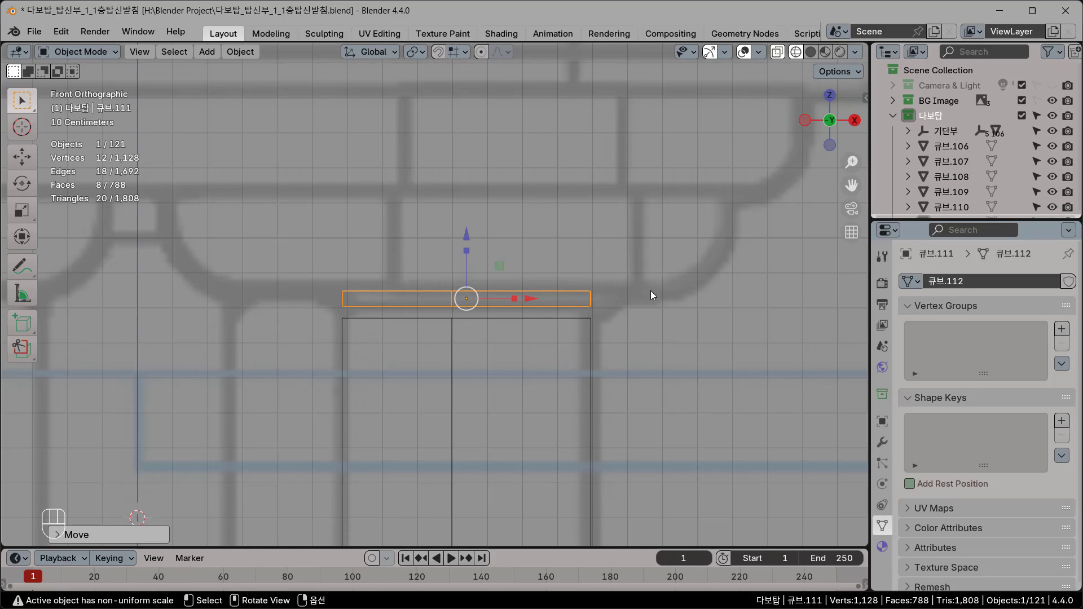
pyautogui.moveTo(467, 239); pyautogui.dragTo(468, 239)
pyautogui.scroll(4, 513, 310)
pyautogui.keyDown('shift'); pyautogui.moveTo(621, 329); pyautogui.dragTo(553, 317, button='middle'); pyautogui.keyUp('shift')
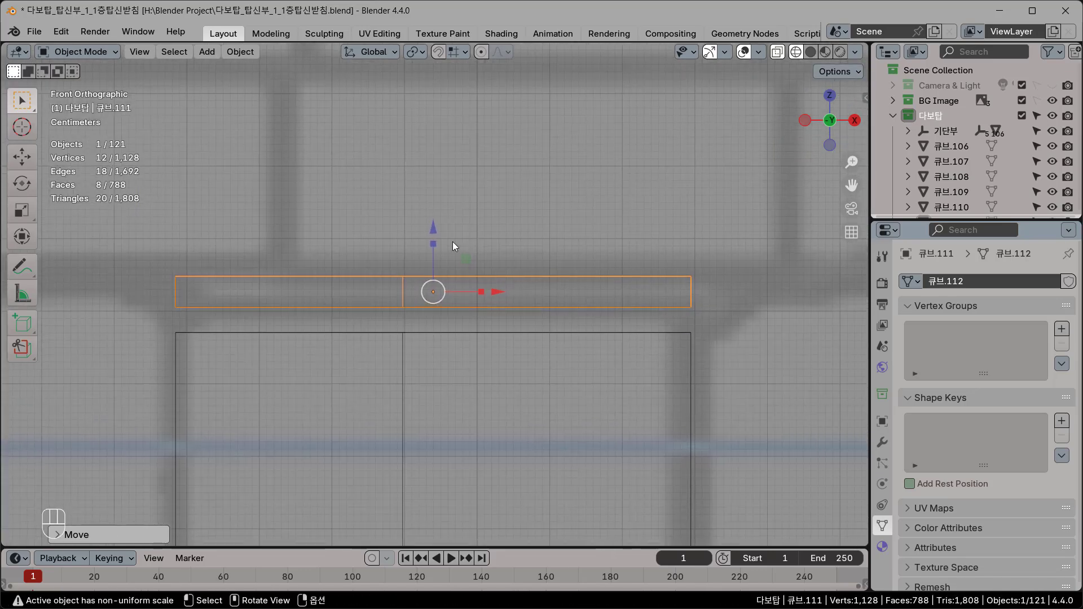
pyautogui.moveTo(435, 245); pyautogui.dragTo(433, 241)
pyautogui.scroll(-2, 519, 330)
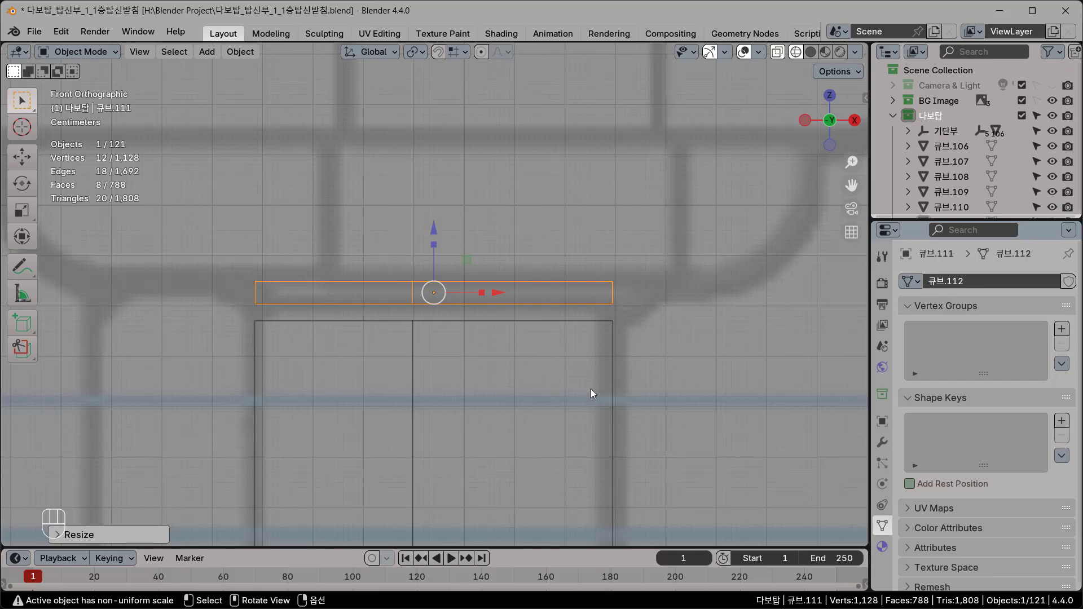
# Scale the slab uniformly by about 1.2 so it overhangs the pillar on both sides
pyautogui.press('s')
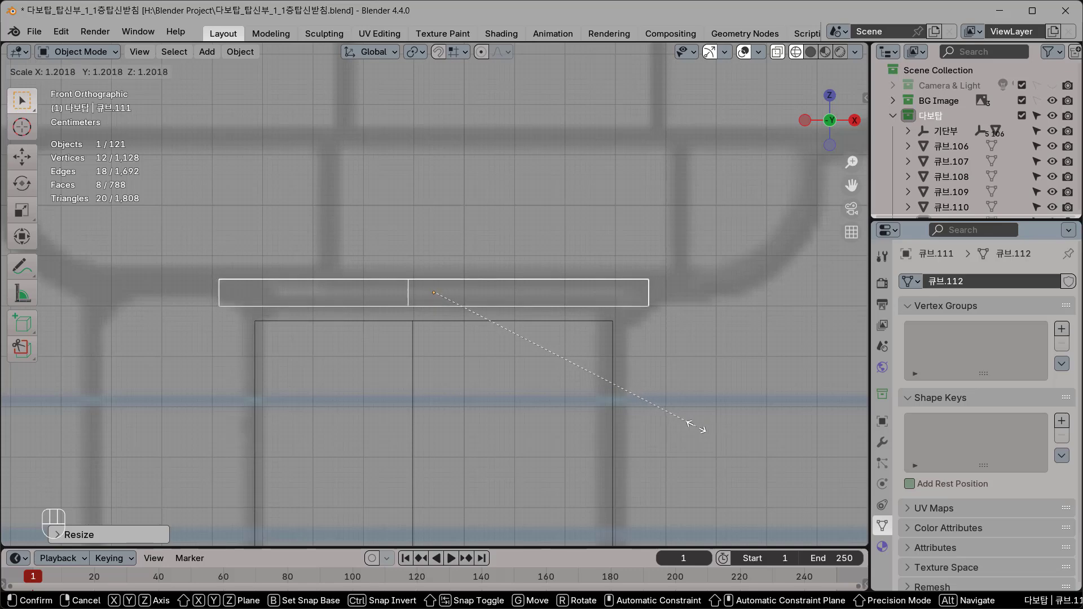
pyautogui.click(695, 426)
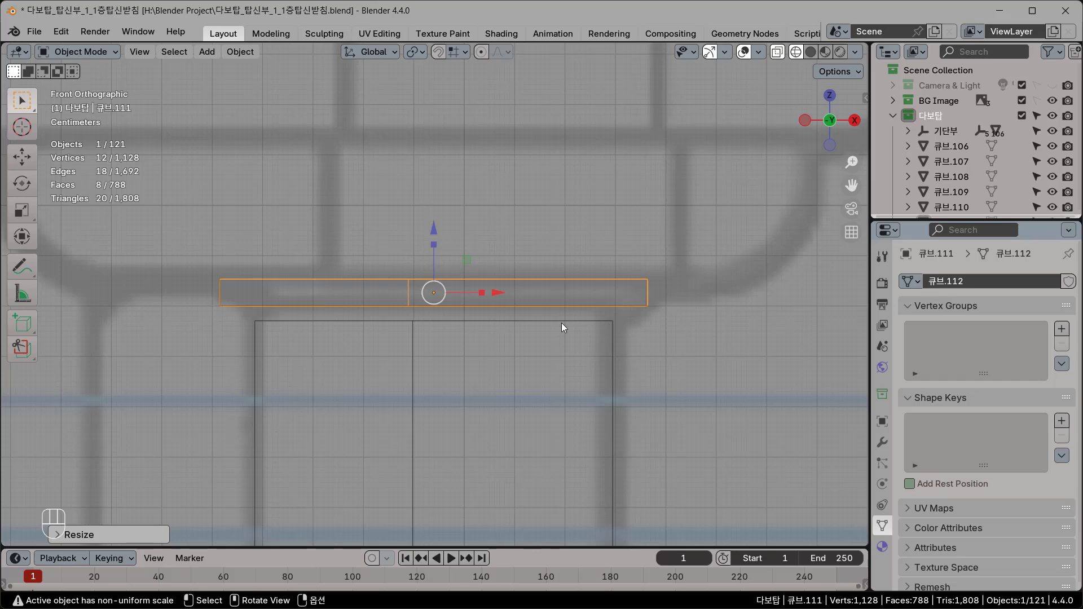
pyautogui.scroll(1, 519, 327)
pyautogui.moveTo(563, 341)
pyautogui.keyDown('shift'); pyautogui.mouseDown(button='middle')
pyautogui.moveTo(579, 347)
pyautogui.moveTo(577, 331)
pyautogui.mouseUp(button='middle'); pyautogui.keyUp('shift')
pyautogui.scroll(1, 578, 347)
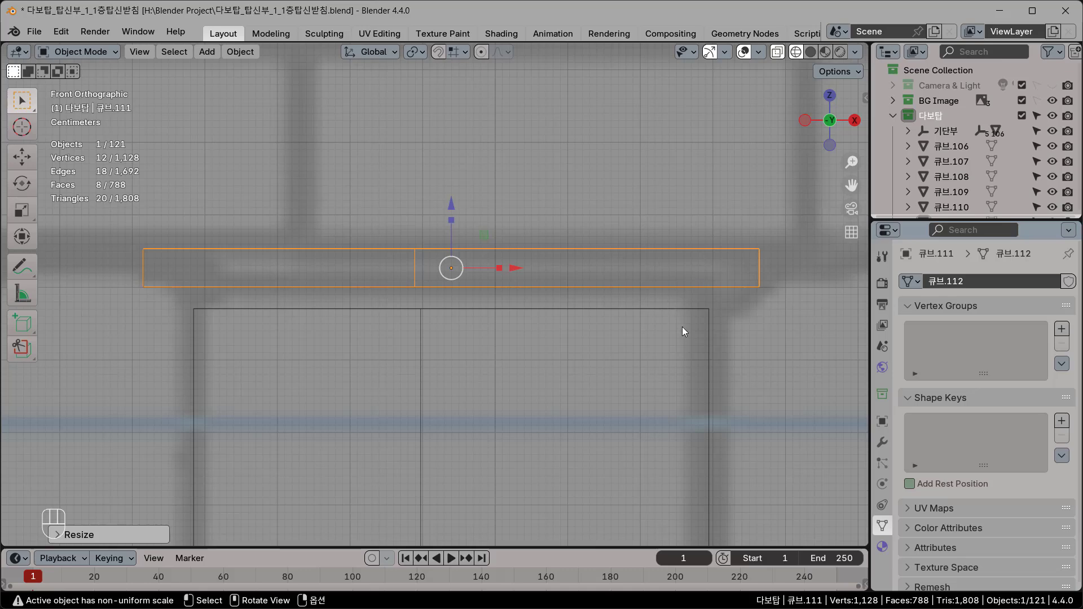
# Examine the slab's L-shaped outline from above and compare its overhang with the pillar's outline
pyautogui.press('KP_7')
pyautogui.scroll(-3, 637, 334)
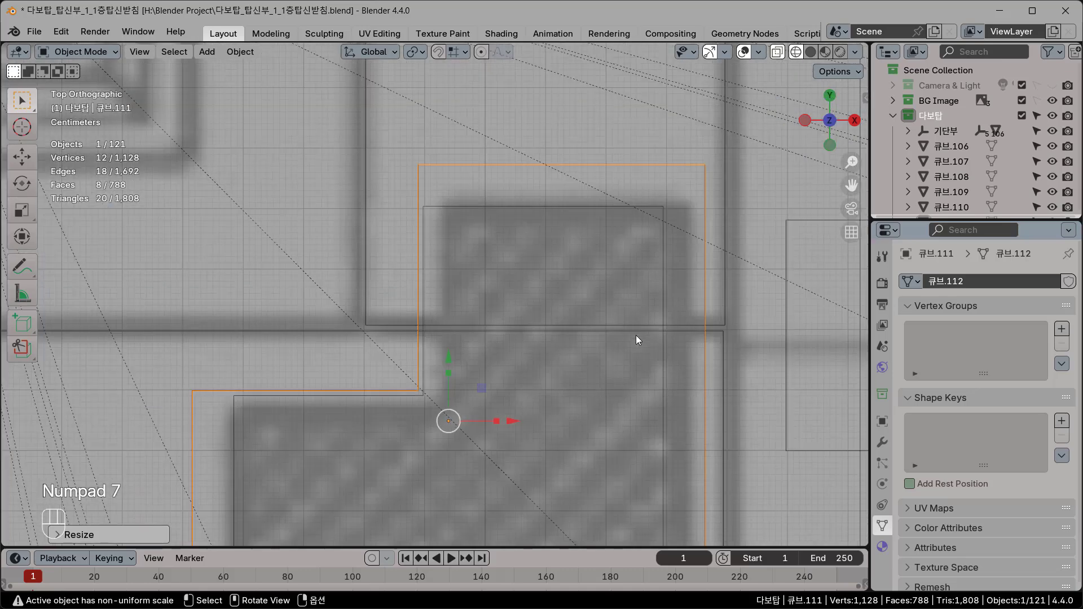
pyautogui.keyDown('shift'); pyautogui.moveTo(603, 328); pyautogui.dragTo(613, 249, button='middle'); pyautogui.keyUp('shift')
pyautogui.scroll(1, 560, 332)
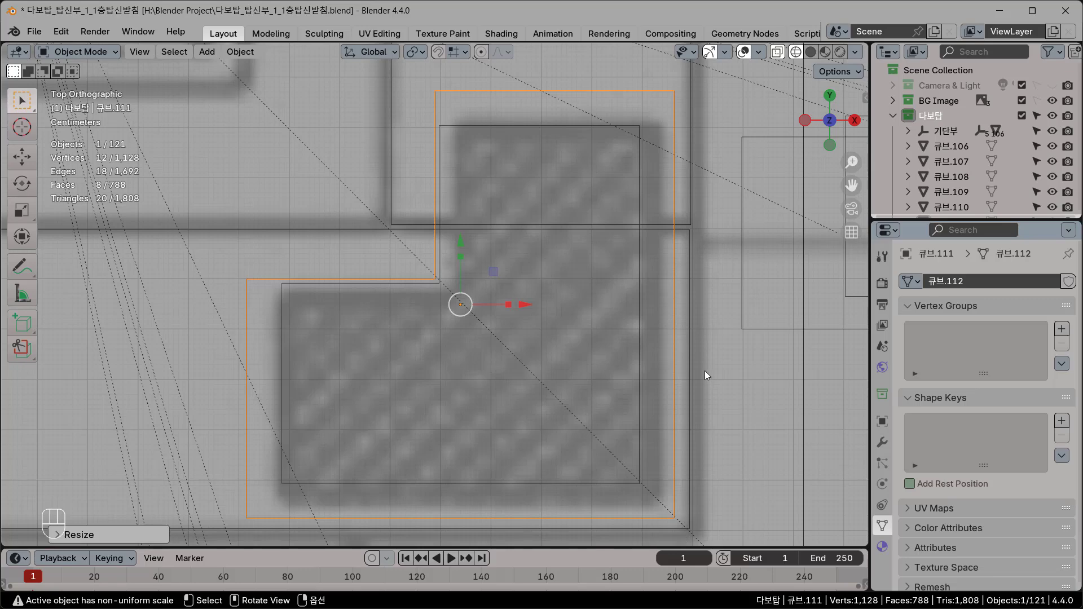
pyautogui.press('shift')
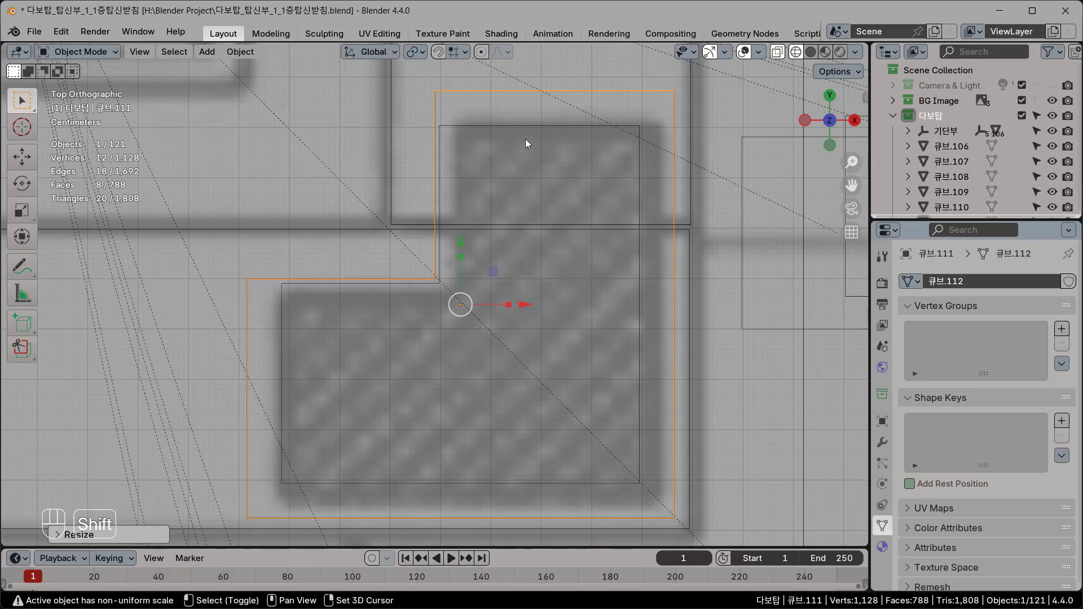
pyautogui.keyDown('shift'); pyautogui.click(531, 126); pyautogui.keyUp('shift')
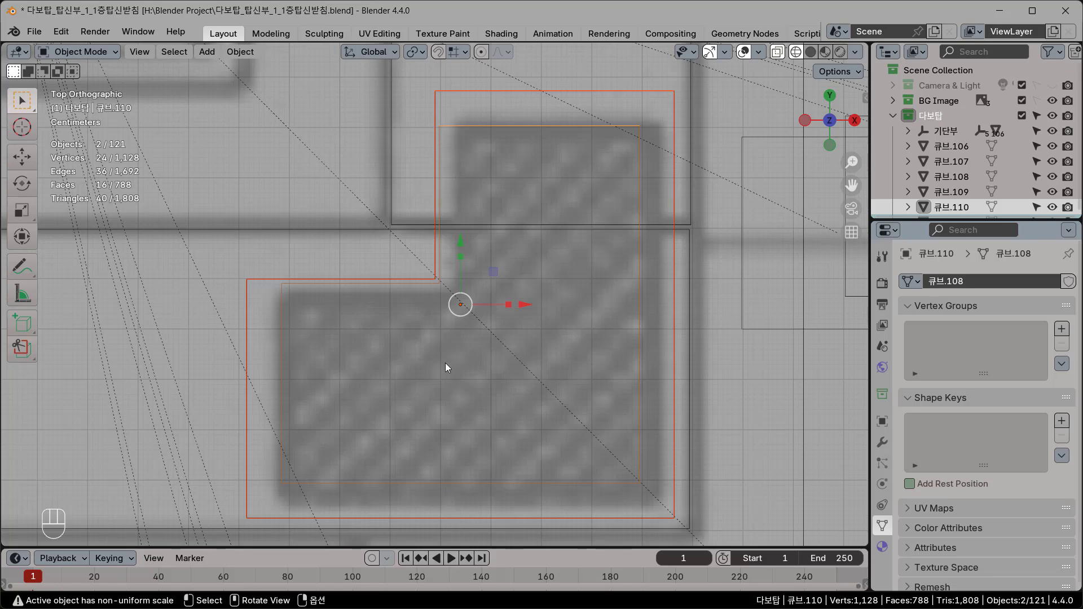
pyautogui.click(536, 90)
pyautogui.scroll(-2, 473, 213)
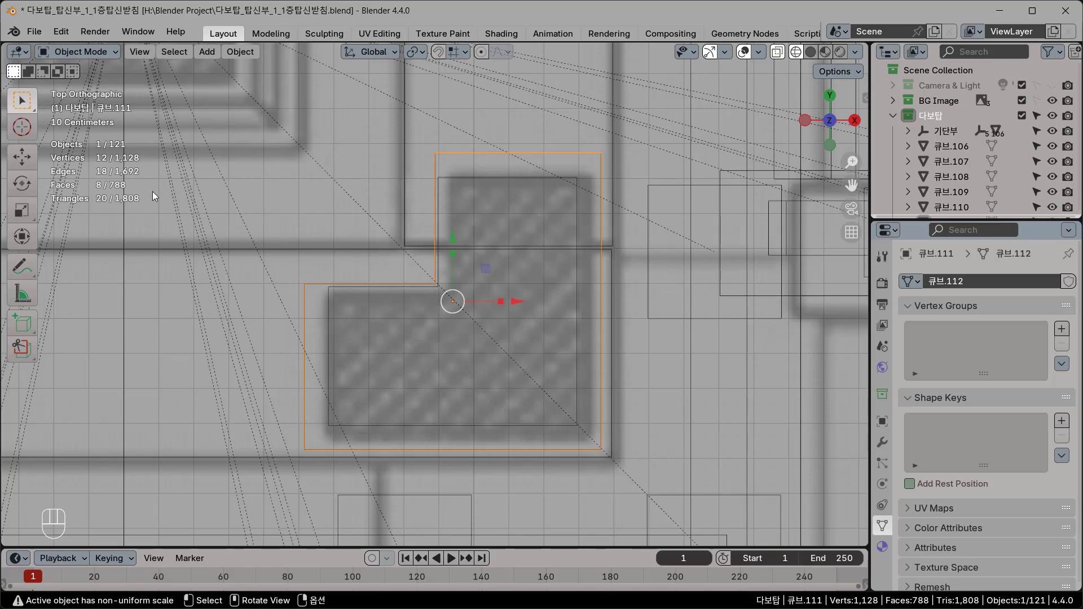
# In the slab's mesh, select the inner-corner side running along Y and move its vertices outward along negative X beyond the pillar's outline
pyautogui.press('Tab')
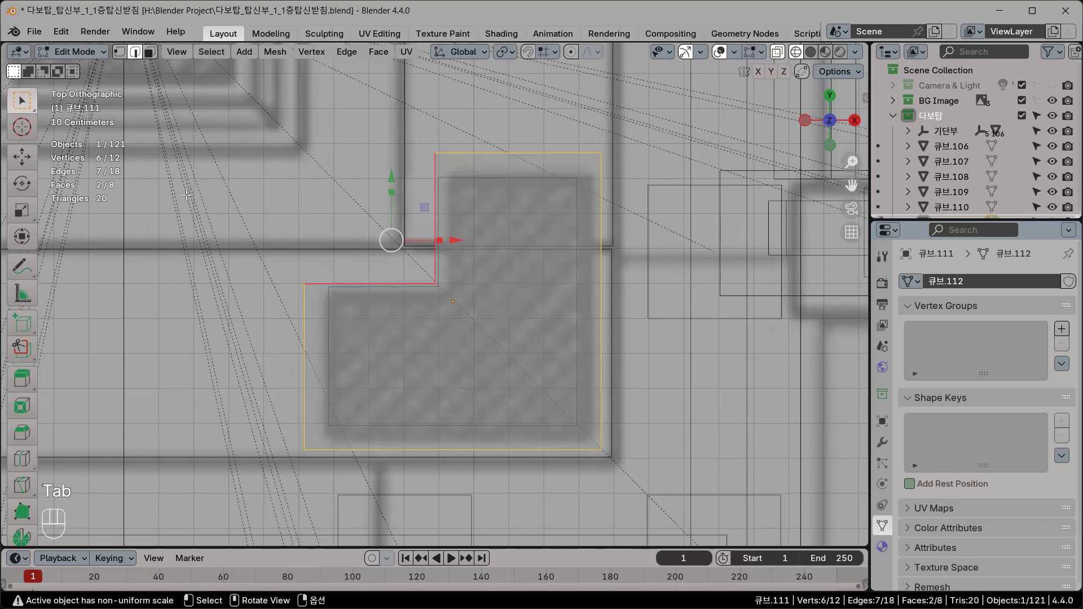
pyautogui.click(118, 52)
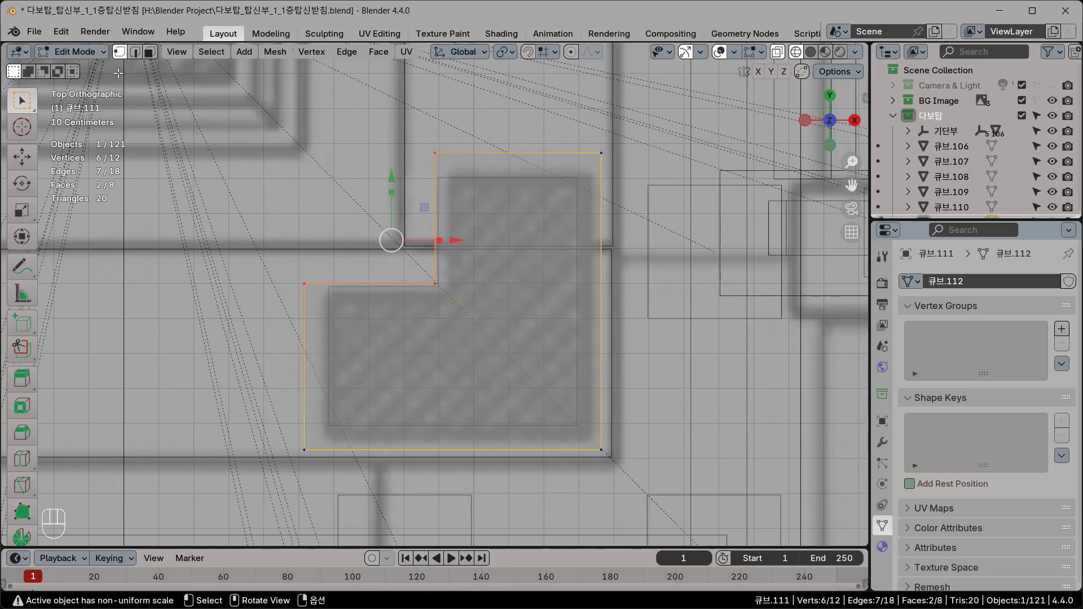
pyautogui.scroll(1, 374, 282)
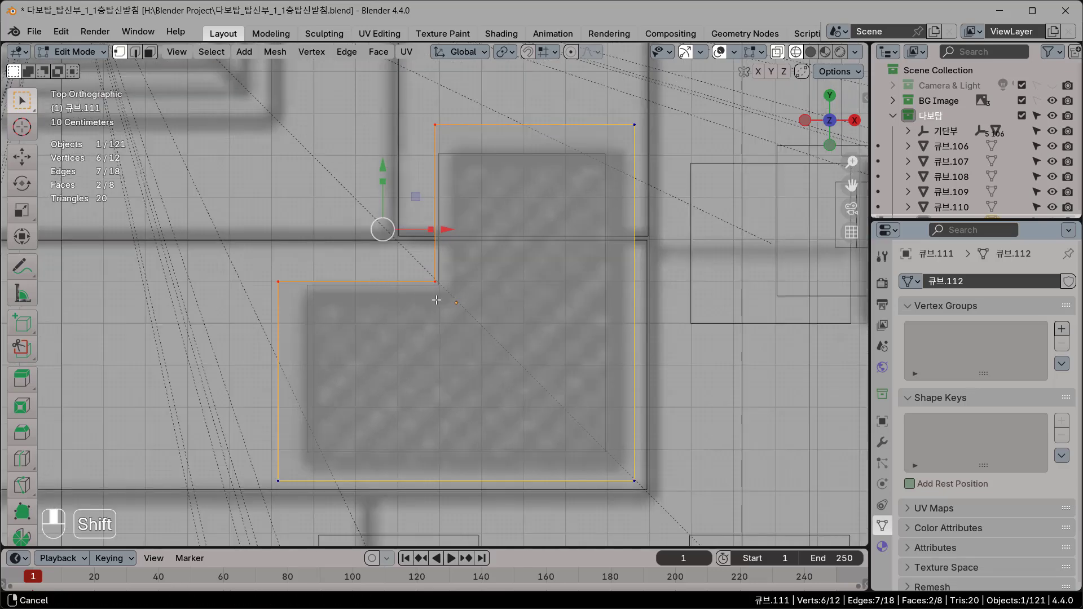
pyautogui.keyDown('shift'); pyautogui.moveTo(399, 288); pyautogui.dragTo(480, 340, button='middle'); pyautogui.keyUp('shift')
pyautogui.moveTo(477, 144); pyautogui.dragTo(559, 361)
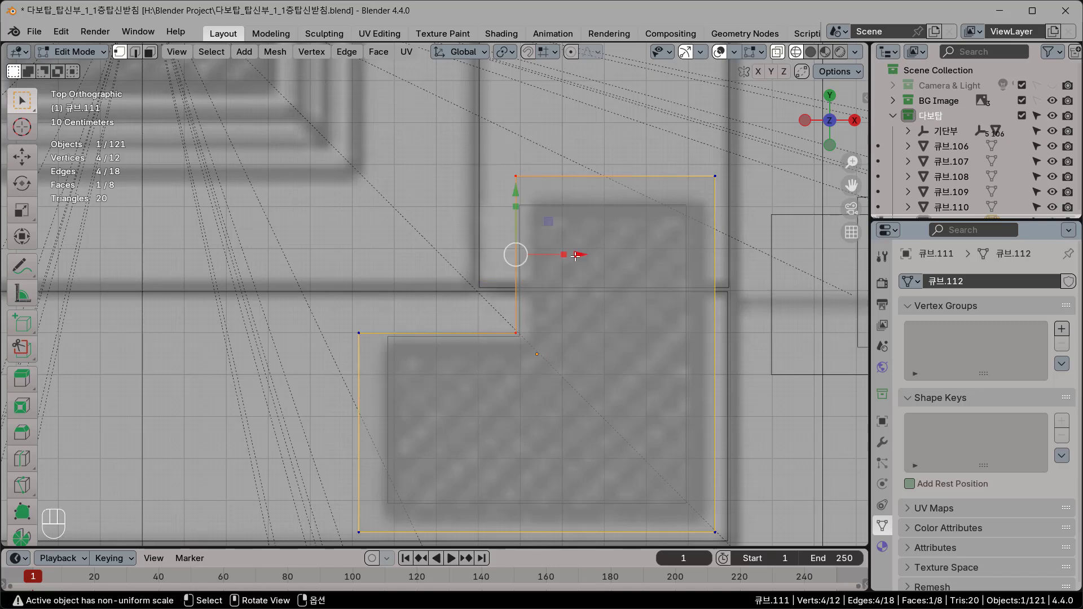
pyautogui.moveTo(575, 255); pyautogui.dragTo(551, 255)
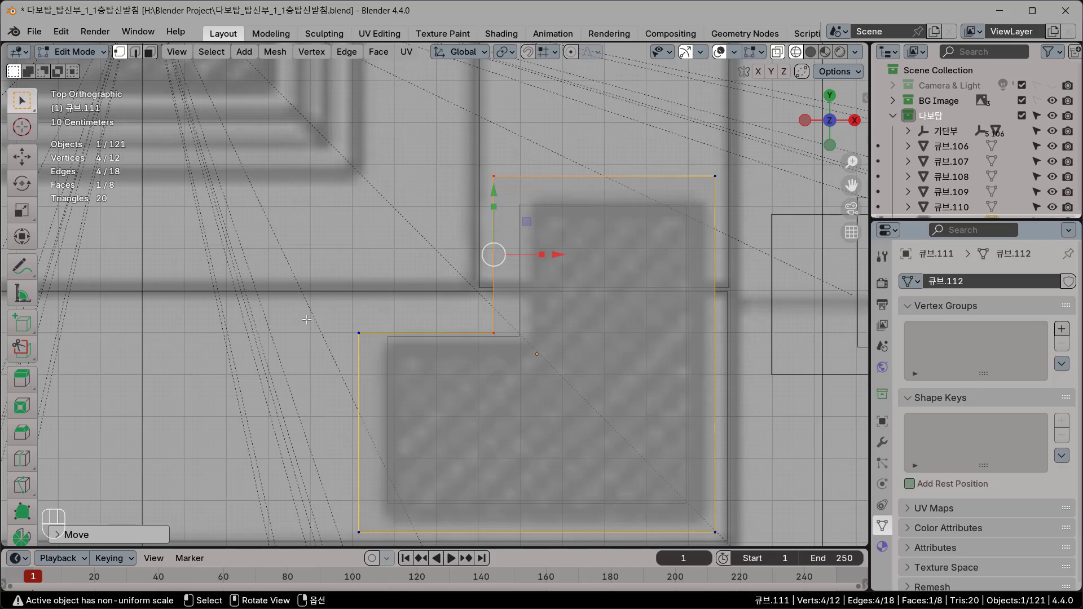
# Move the slab's inner-corner side running along X outward in positive Y to even the overhang, and finish editing the mesh
pyautogui.click(406, 333)
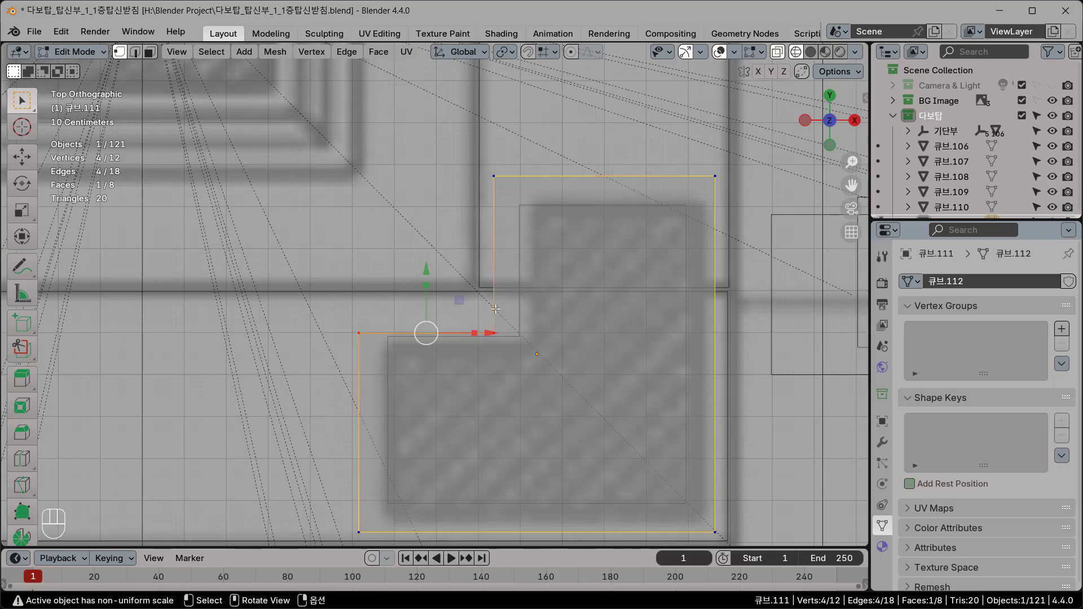
pyautogui.moveTo(427, 270); pyautogui.dragTo(426, 244)
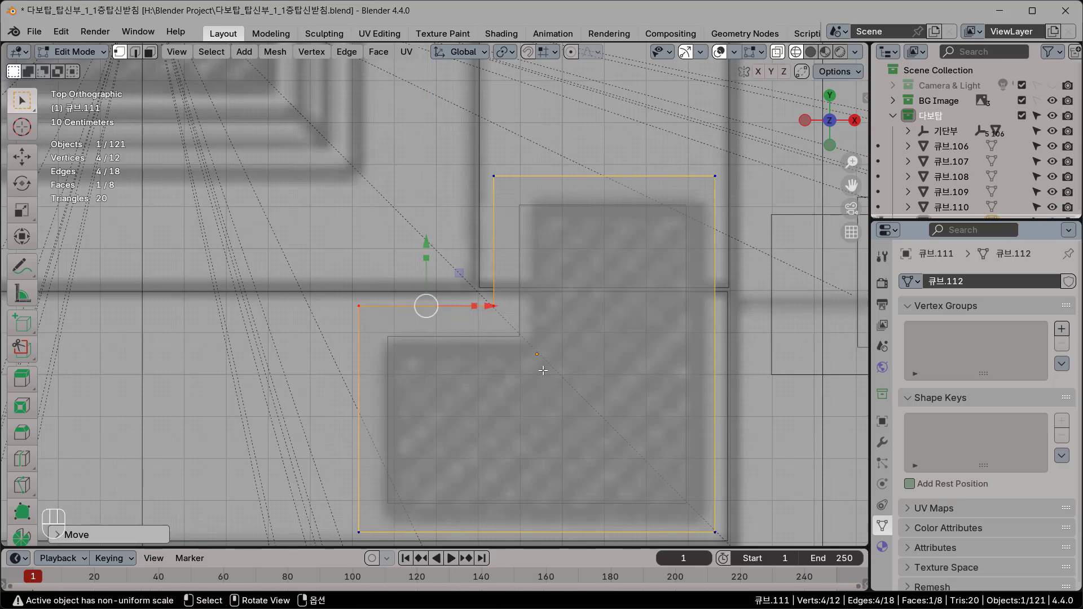
pyautogui.scroll(-2, 617, 395)
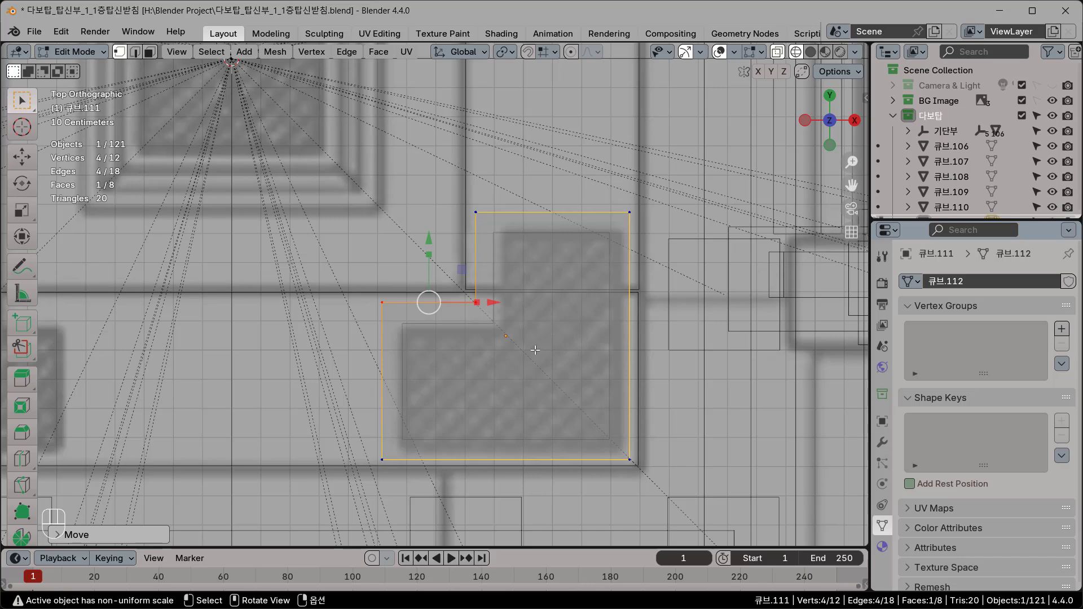
pyautogui.keyDown('shift'); pyautogui.moveTo(536, 350); pyautogui.dragTo(494, 284, button='middle'); pyautogui.keyUp('shift')
pyautogui.scroll(1, 496, 287)
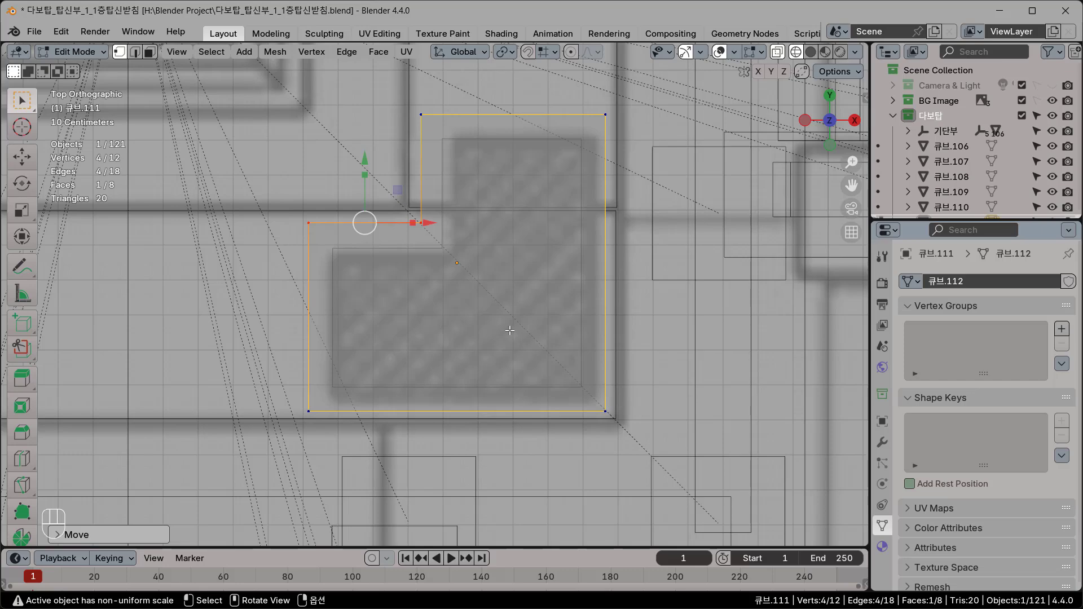
pyautogui.press('Tab')
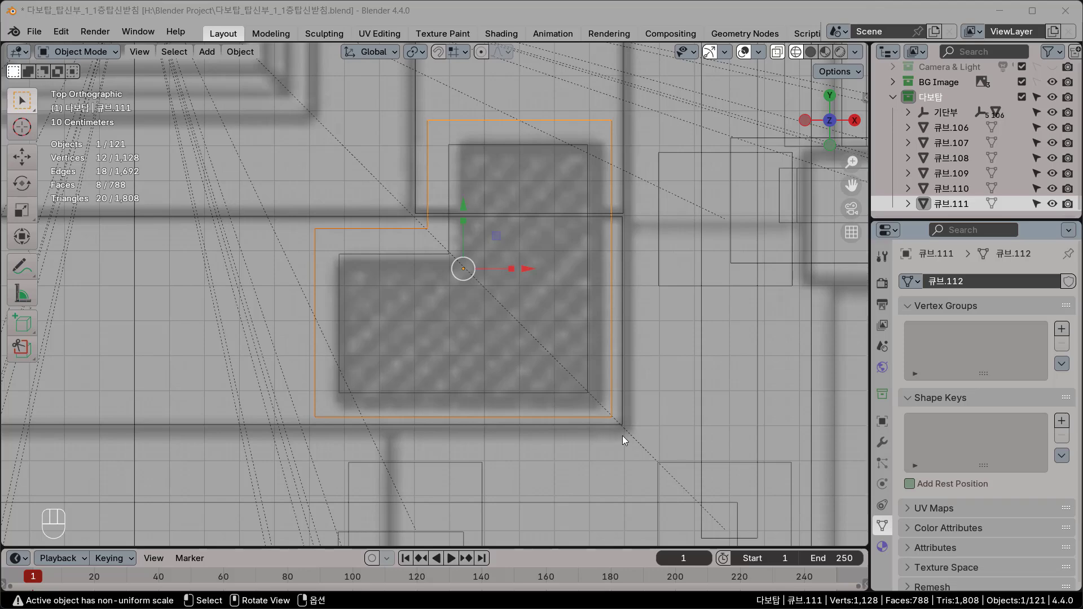
pyautogui.click(638, 401)
# Select the moulding slab above the pillar and show the model in solid shading from a low angle
pyautogui.press('KP_1')
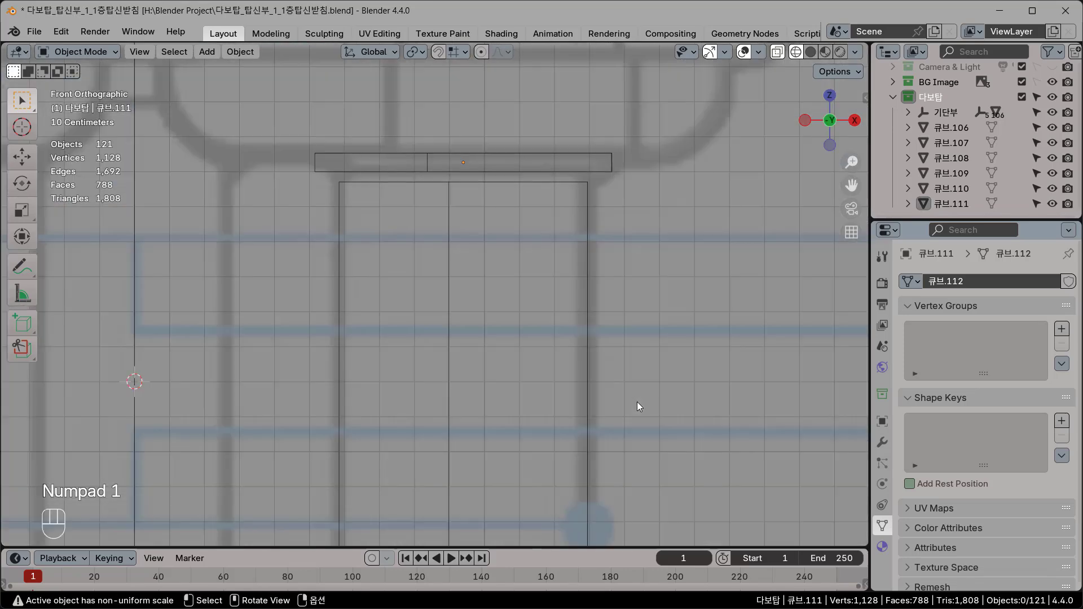
pyautogui.scroll(3, 523, 345)
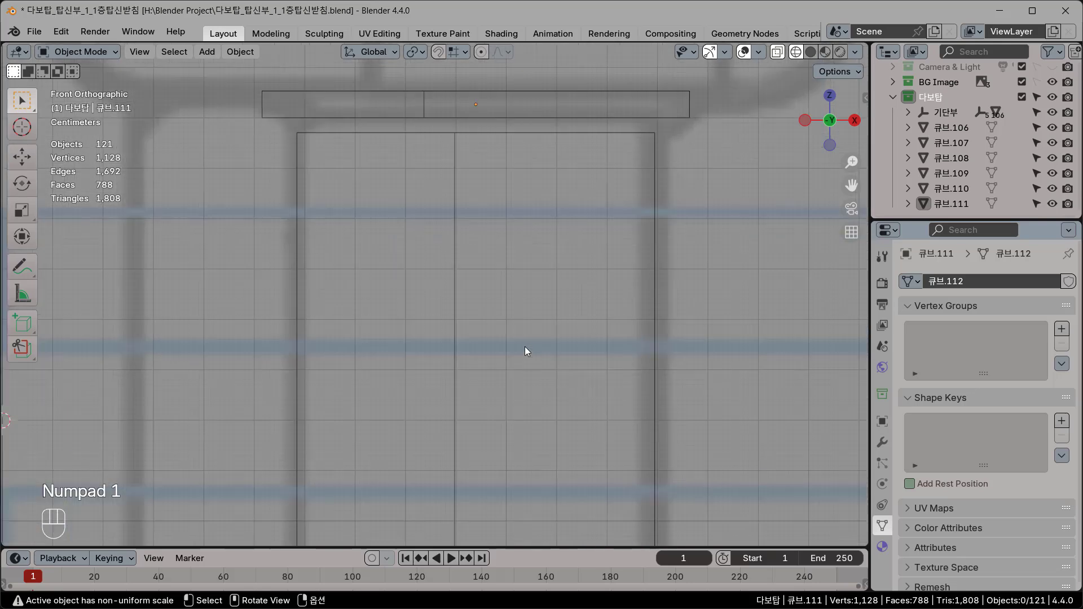
pyautogui.keyDown('shift'); pyautogui.moveTo(558, 319); pyautogui.dragTo(560, 343, button='middle'); pyautogui.keyUp('shift')
pyautogui.click(656, 138)
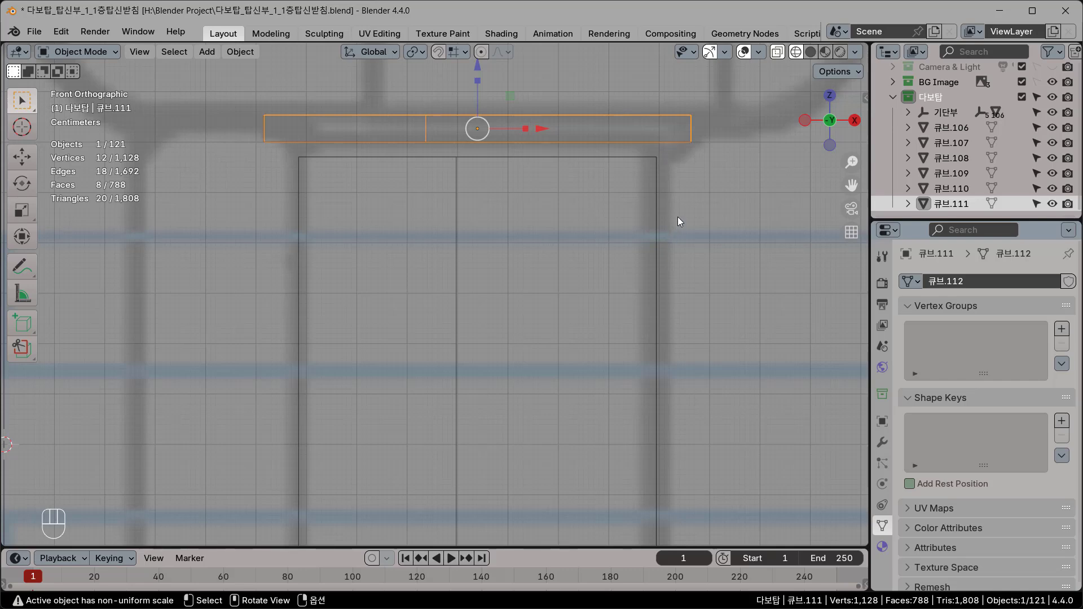
pyautogui.moveTo(676, 249); pyautogui.dragTo(584, 280, button='middle')
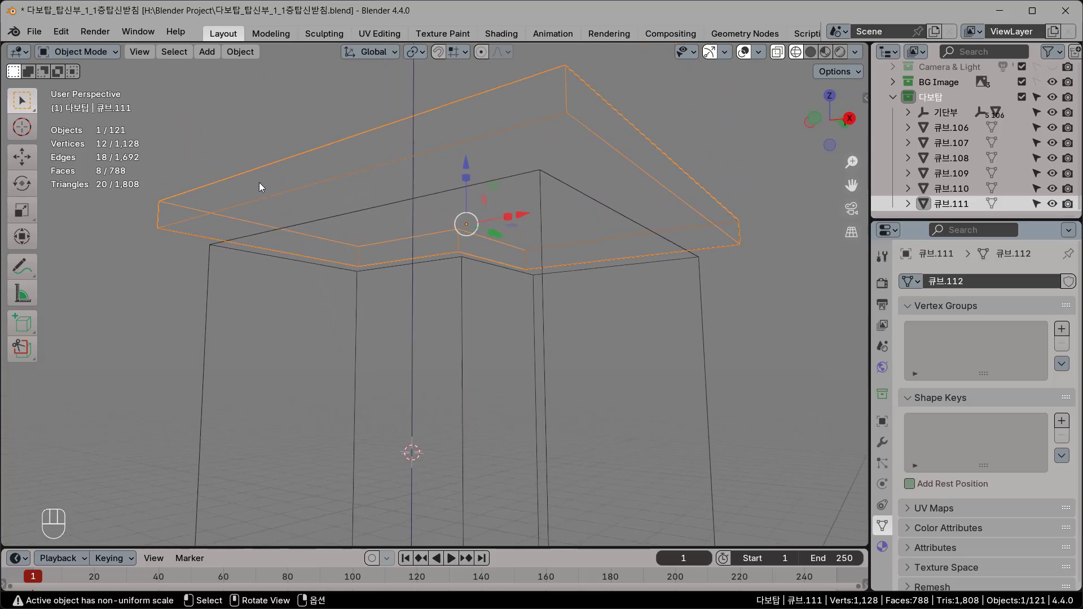
pyautogui.hotkey('shift', 'z')
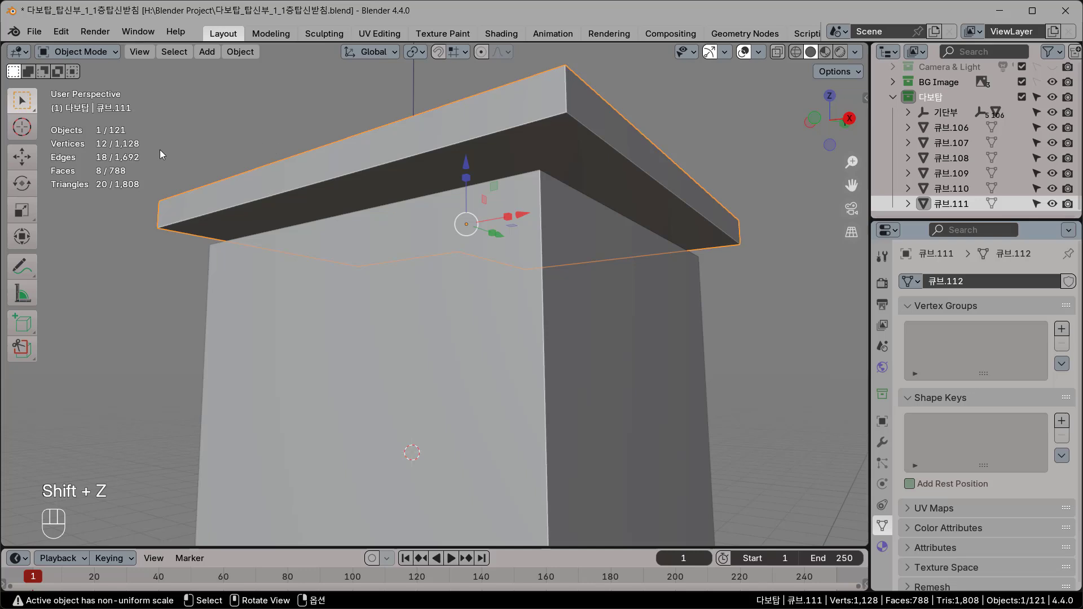
# In the slab's mesh, select the underside face and inset it by about 0.081 m
pyautogui.press('Tab')
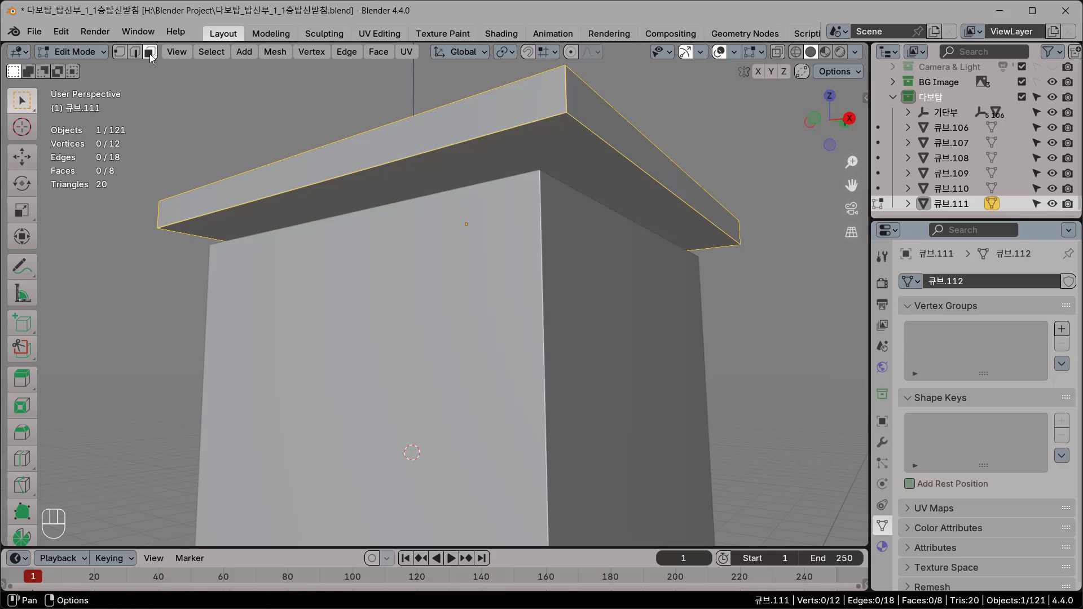
pyautogui.click(536, 156)
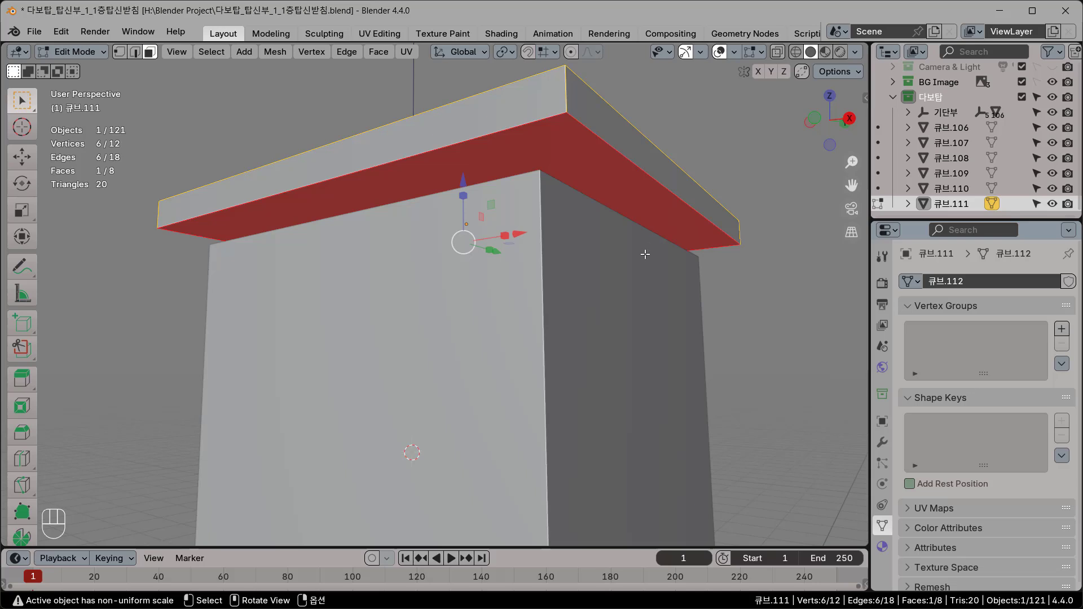
pyautogui.press('KP_1')
pyautogui.scroll(1, 645, 243)
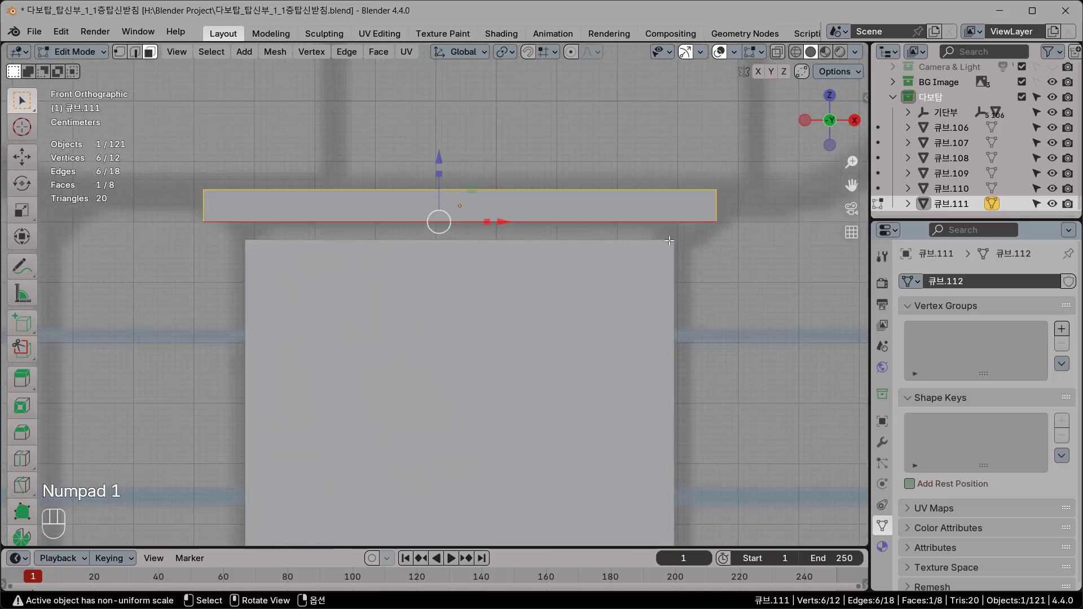
pyautogui.keyDown('shift'); pyautogui.moveTo(701, 221); pyautogui.dragTo(667, 278, button='middle'); pyautogui.keyUp('shift')
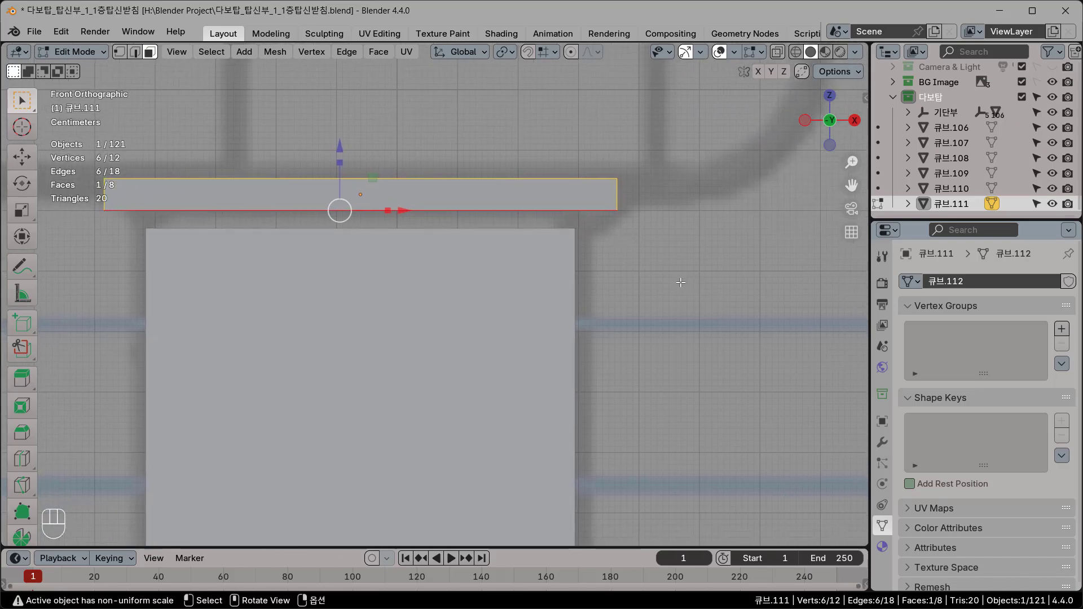
pyautogui.rightClick(681, 282)
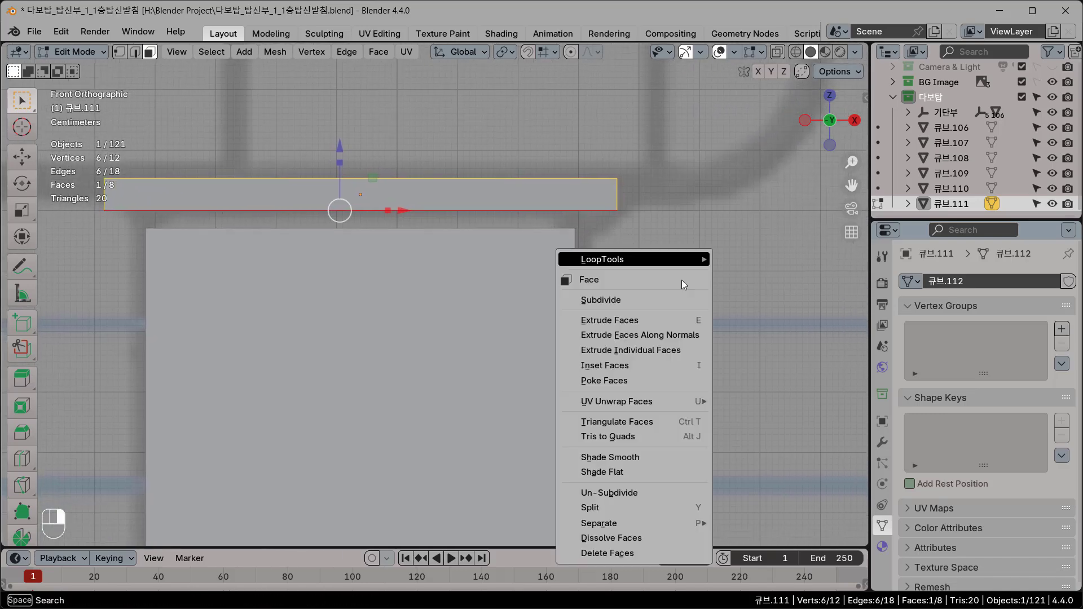
pyautogui.click(683, 366)
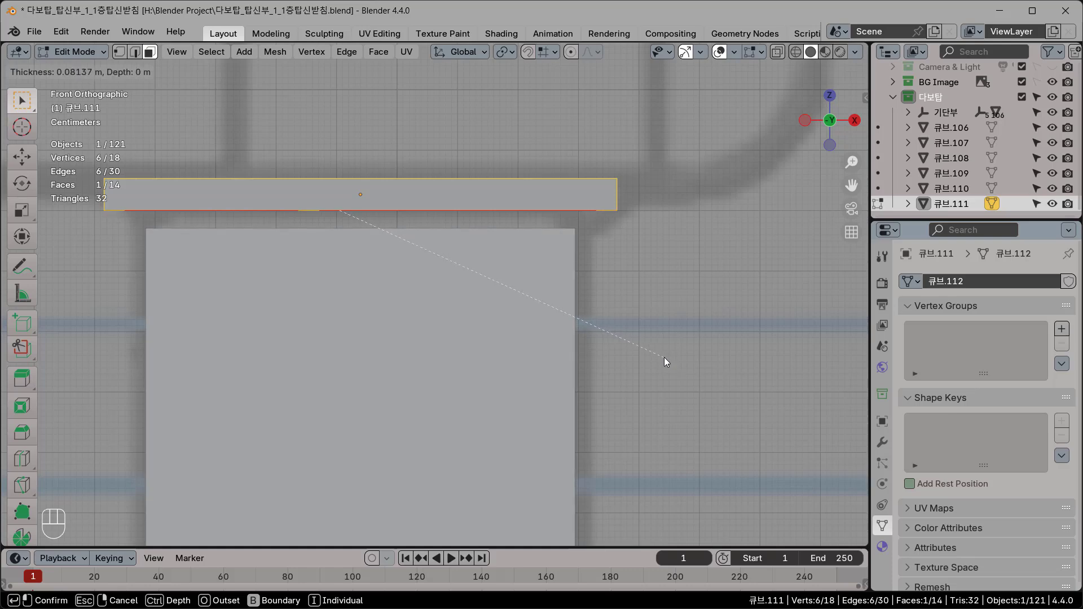
pyautogui.click(665, 361)
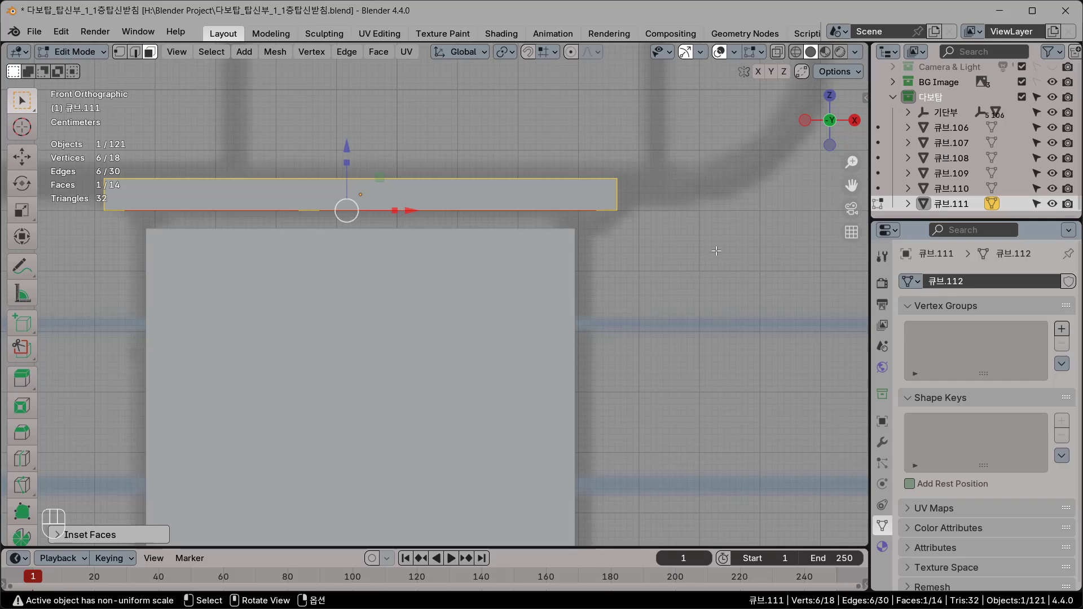
# Extrude the inset underside face downward about 0.03 m to meet the top of the pillar
pyautogui.rightClick(726, 222)
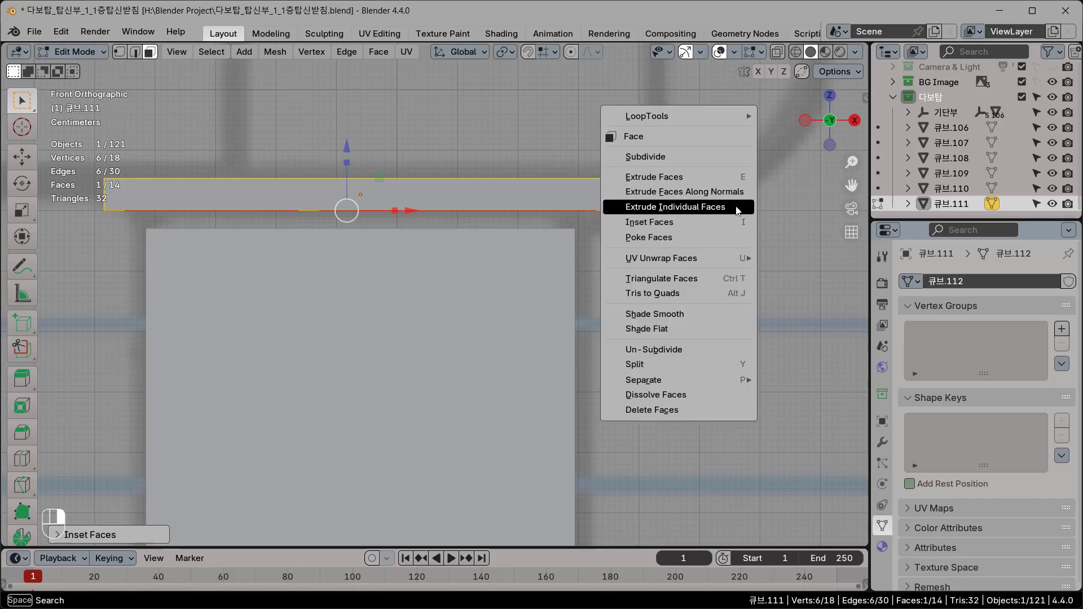
pyautogui.click(726, 185)
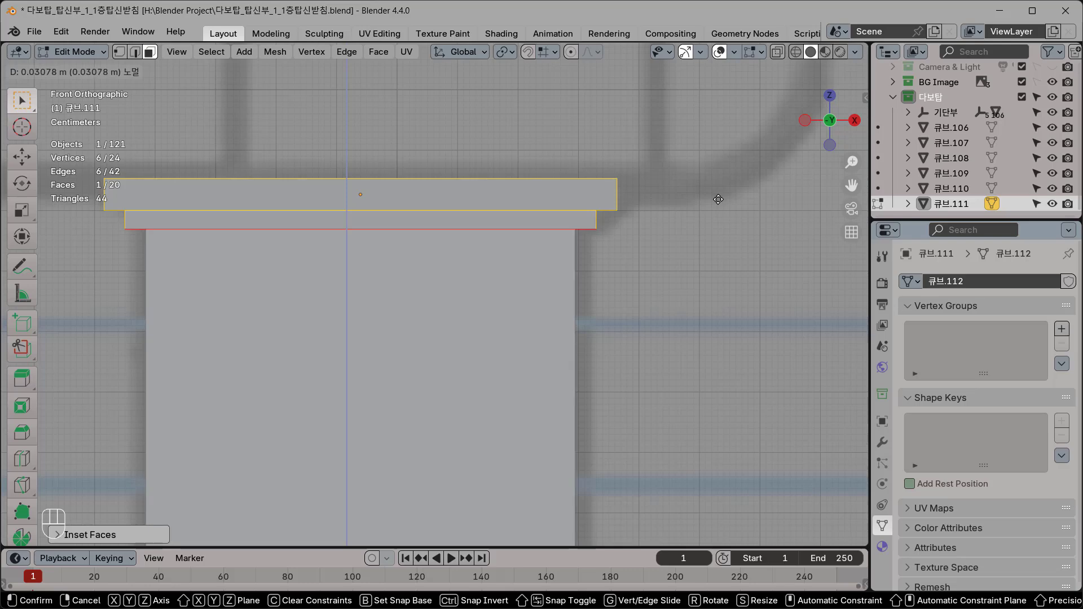
pyautogui.click(718, 201)
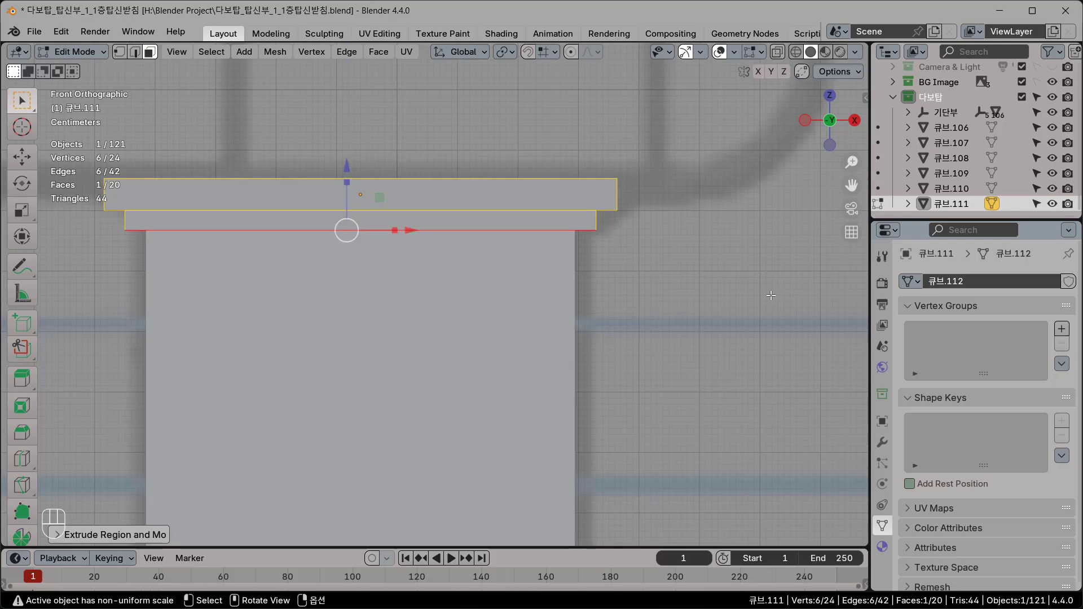
pyautogui.moveTo(707, 350); pyautogui.dragTo(725, 264, button='middle')
pyautogui.scroll(-2, 700, 309)
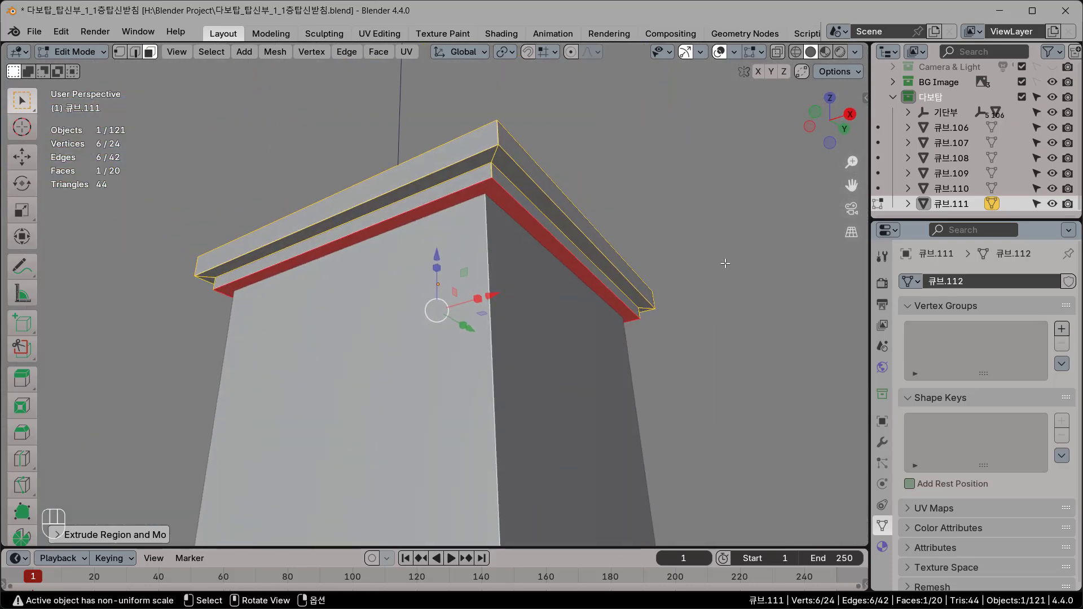
# Clear the face selection and examine the moulding profile above the pillar in reference photo 5.jpg
pyautogui.rightClick(722, 181)
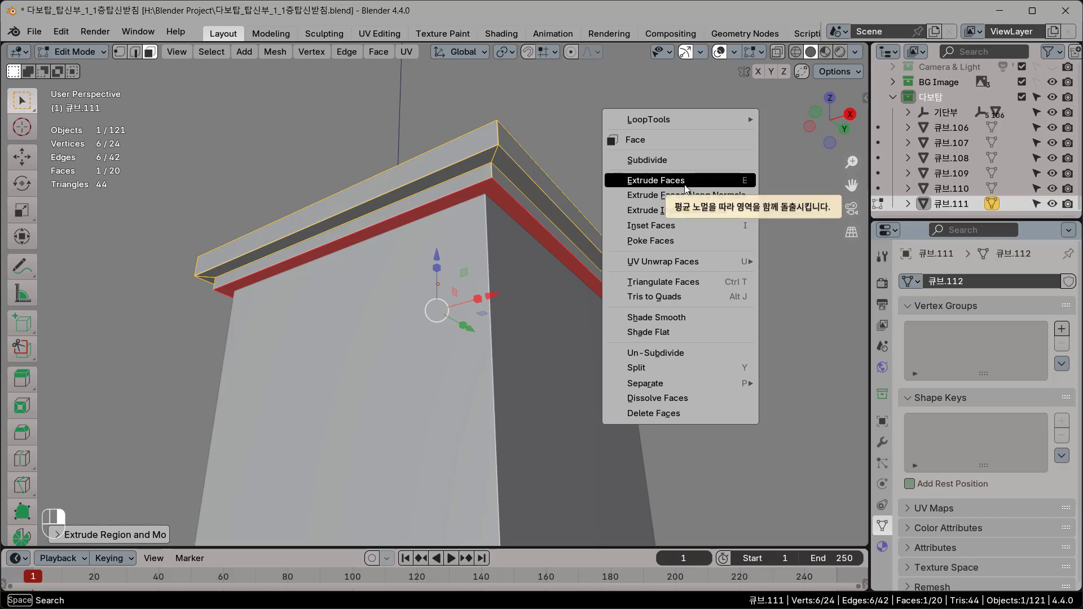
pyautogui.press('Escape')
pyautogui.click(714, 277)
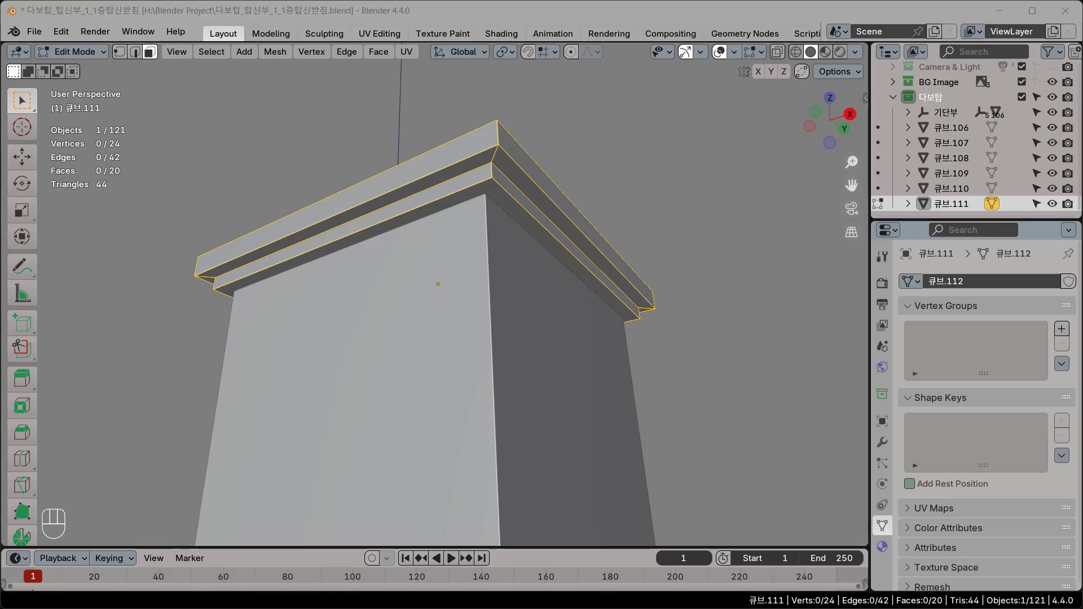
pyautogui.moveTo(0, 47); pyautogui.dragTo(324, 48)
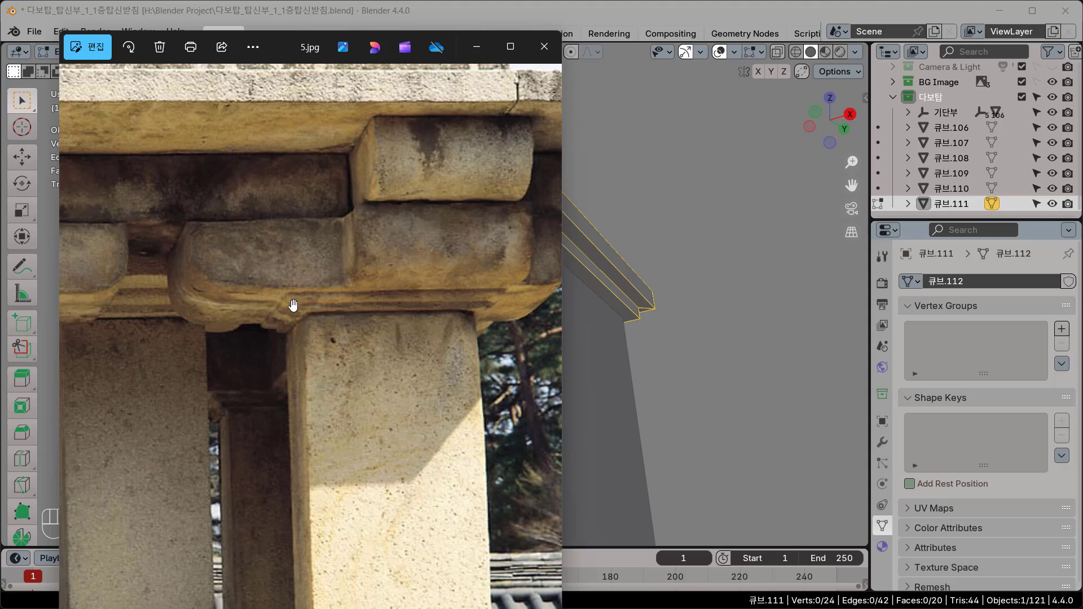
pyautogui.moveTo(306, 53); pyautogui.dragTo(0, 86)
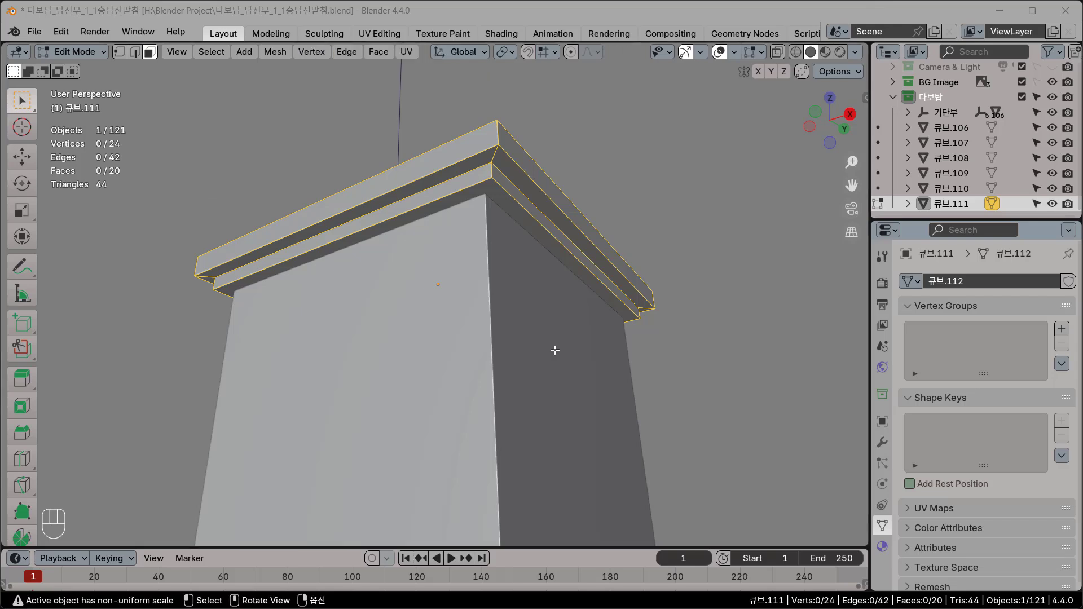
pyautogui.scroll(1, 533, 342)
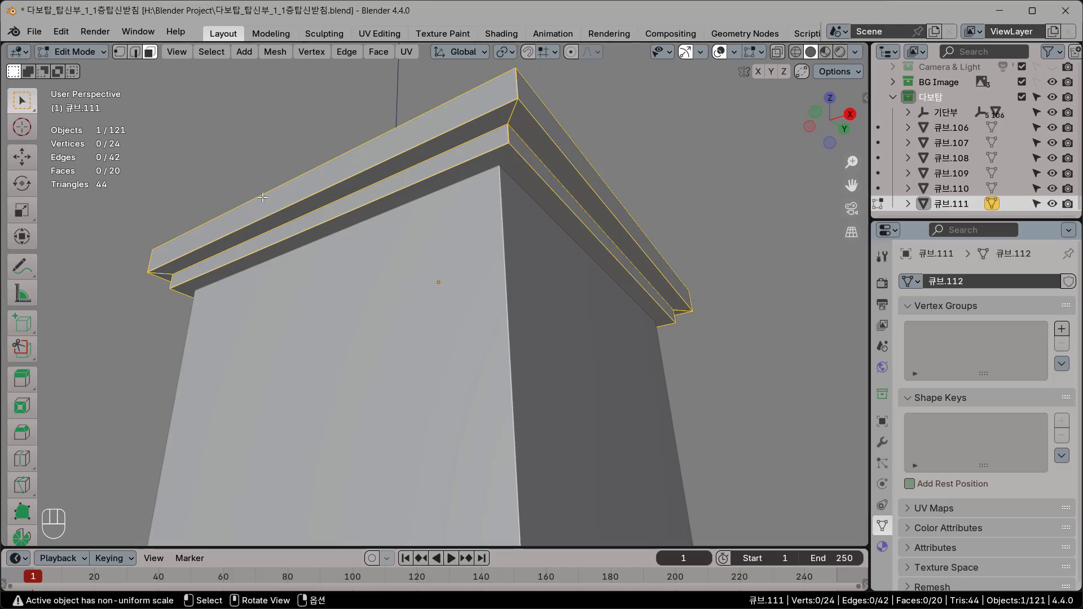
# Select the edge loop around the lower outer rim of the slab's upper tier
pyautogui.press('2')
pyautogui.moveTo(581, 314); pyautogui.dragTo(606, 360, button='middle')
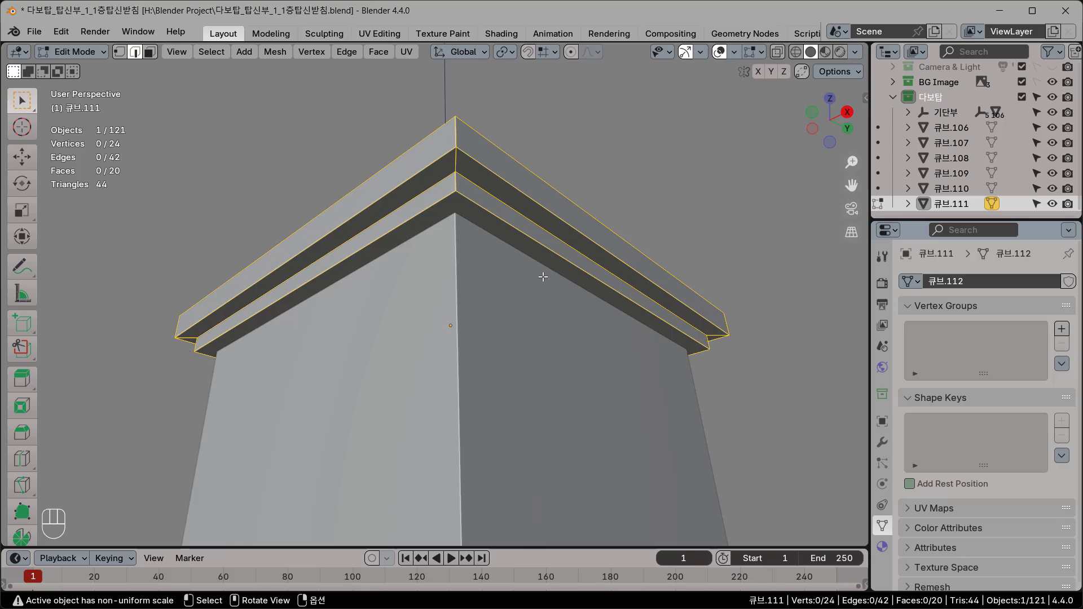
pyautogui.keyDown('alt'); pyautogui.click(564, 220); pyautogui.keyUp('alt')
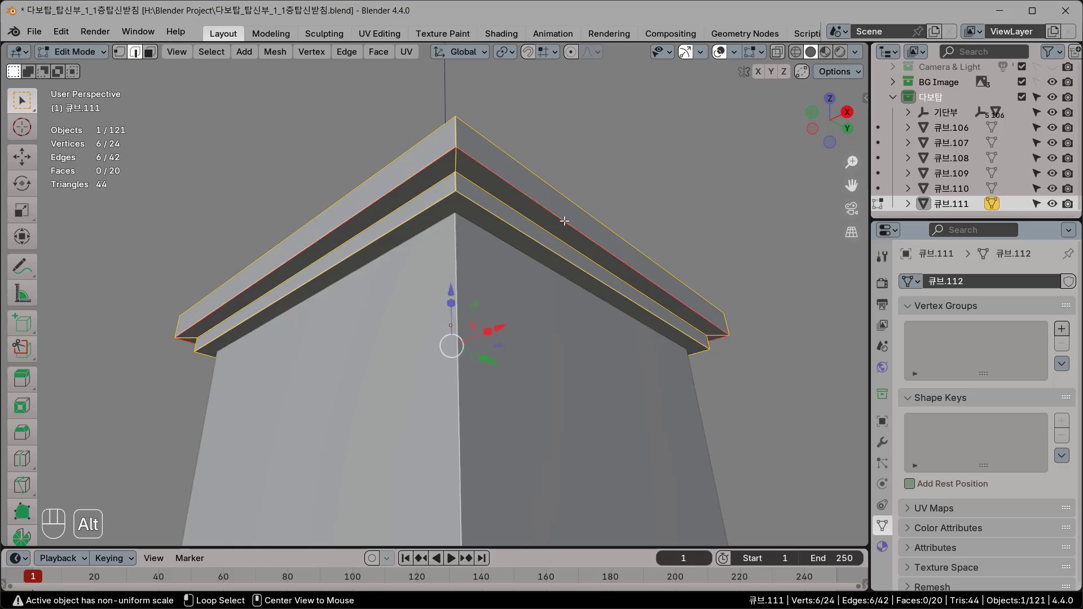
pyautogui.moveTo(640, 285); pyautogui.dragTo(490, 256, button='middle')
pyautogui.scroll(-1, 609, 259)
pyautogui.scroll(1, 491, 256)
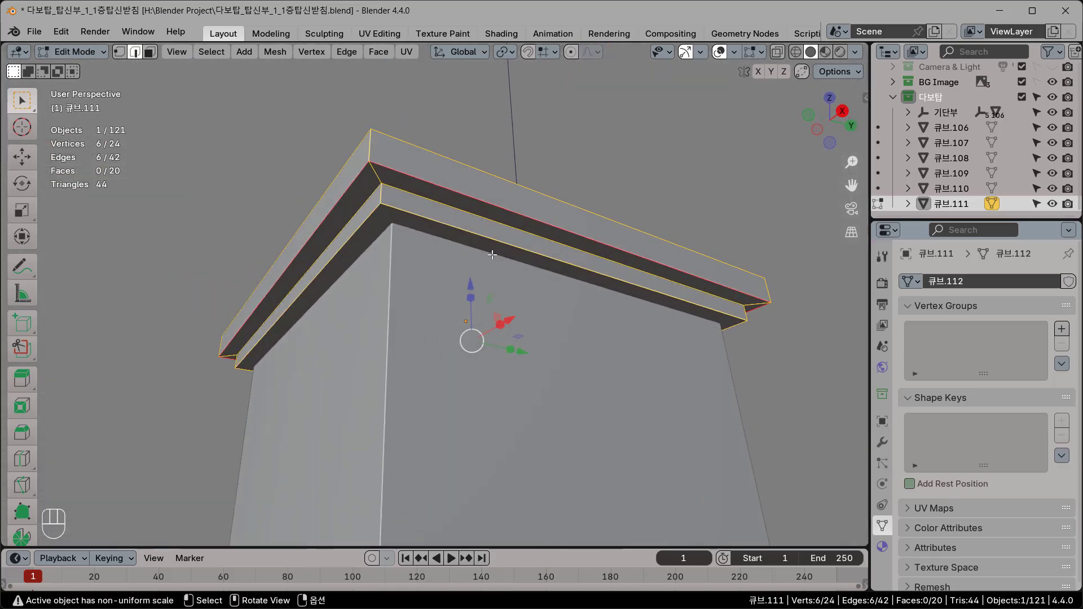
pyautogui.keyDown('shift'); pyautogui.moveTo(558, 248); pyautogui.dragTo(484, 253, button='middle'); pyautogui.keyUp('shift')
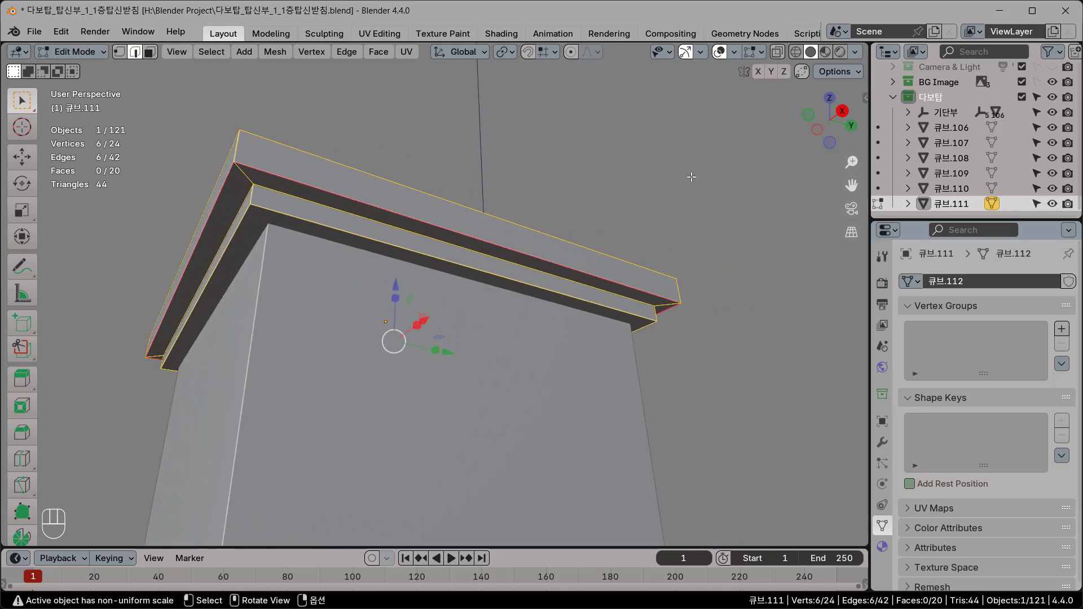
pyautogui.hotkey('ctrl', 'e')
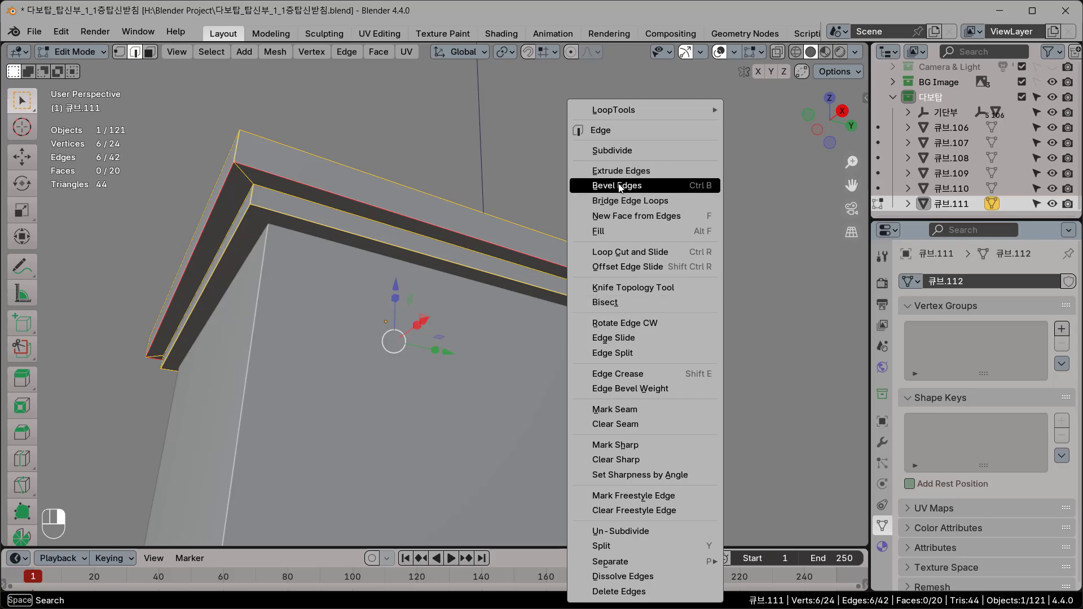
pyautogui.click(651, 186)
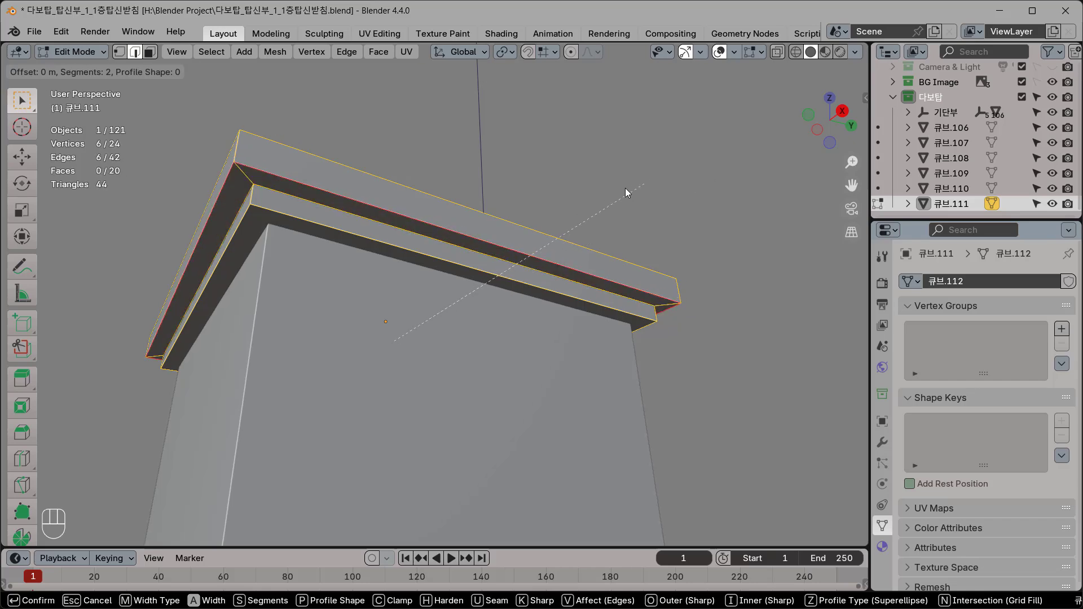
pyautogui.press('Escape')
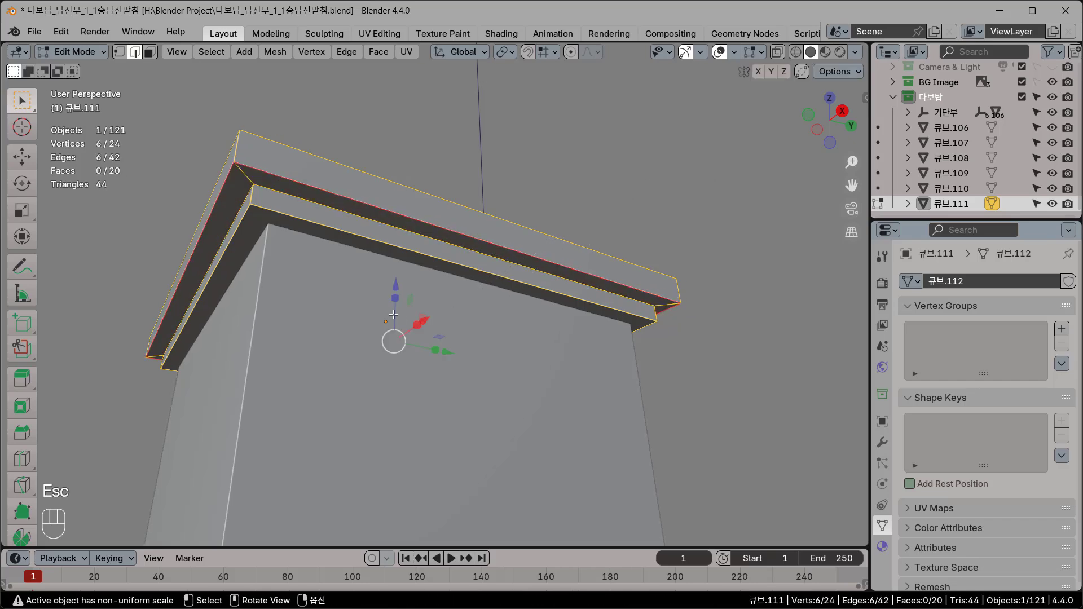
# Apply the slab's scale in Object Mode so all axes are 1.000, and resume editing its mesh
pyautogui.scroll(-2, 410, 254)
pyautogui.scroll(-1, 409, 254)
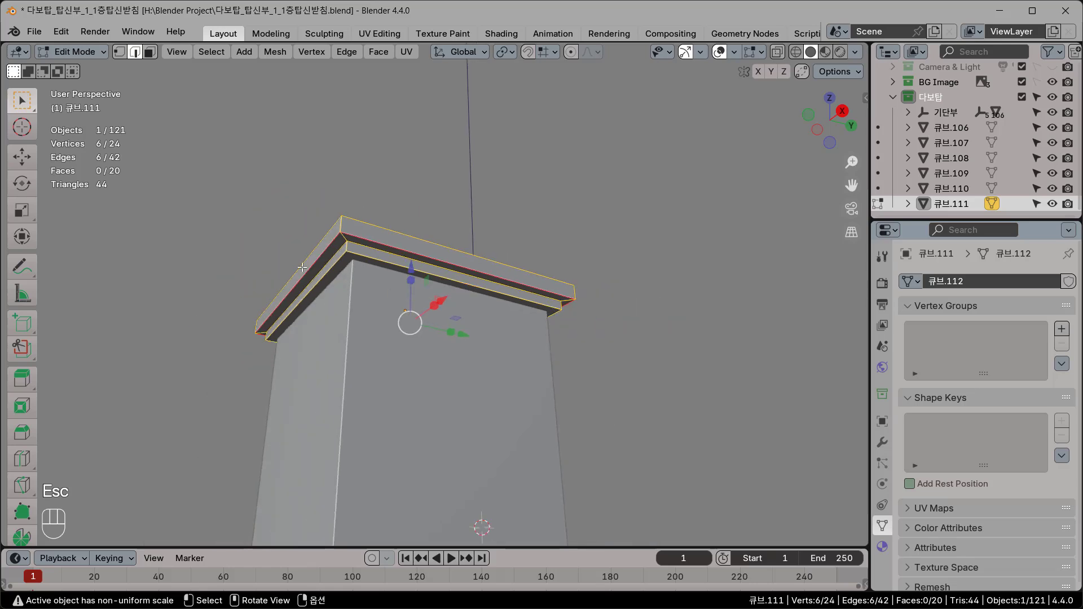
pyautogui.press('Tab')
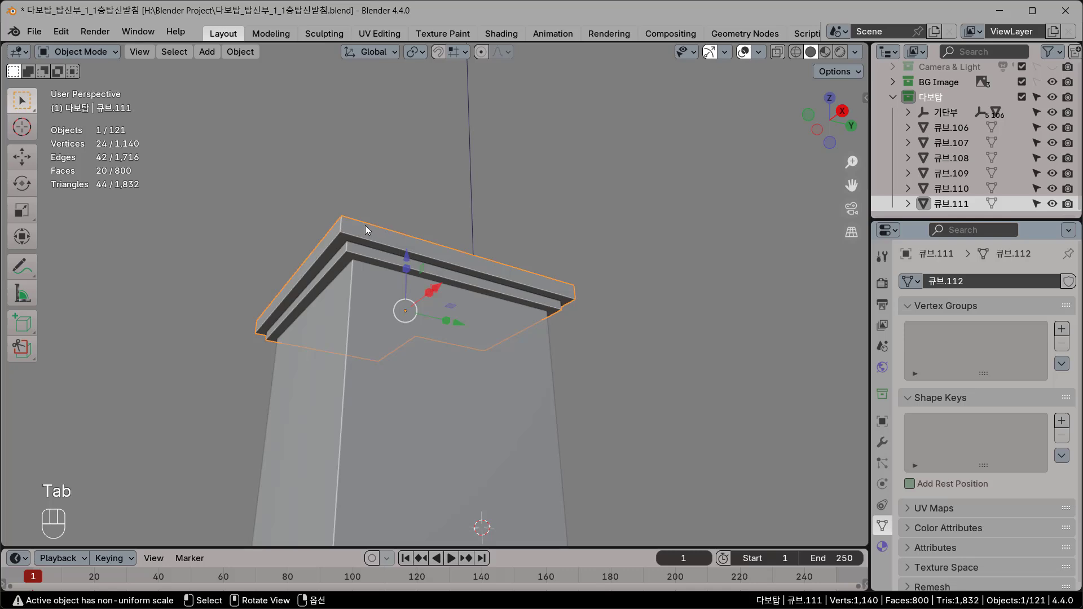
pyautogui.click(882, 421)
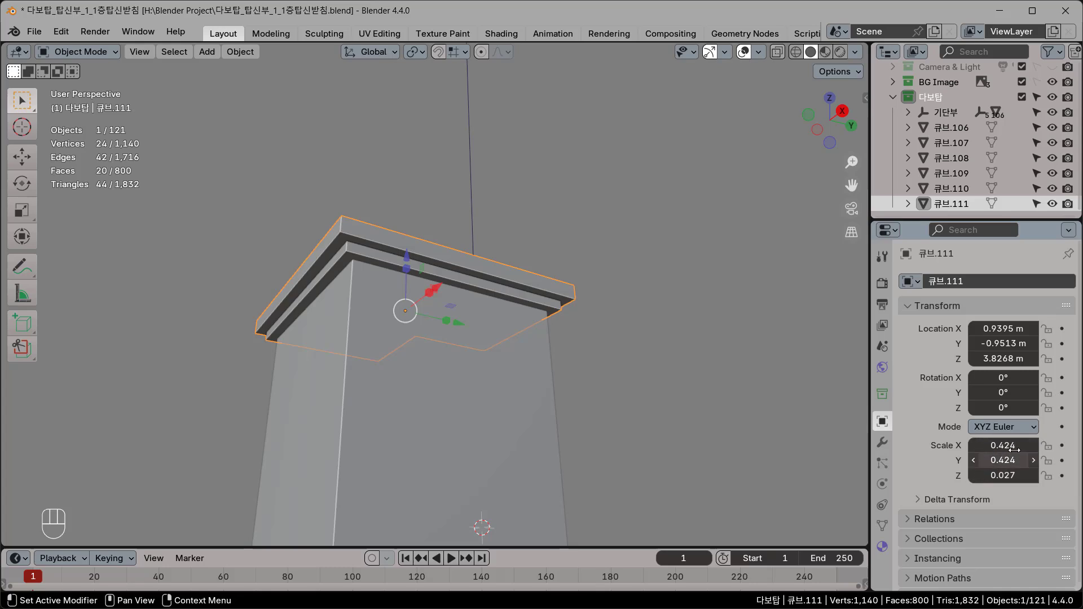
pyautogui.scroll(1, 638, 381)
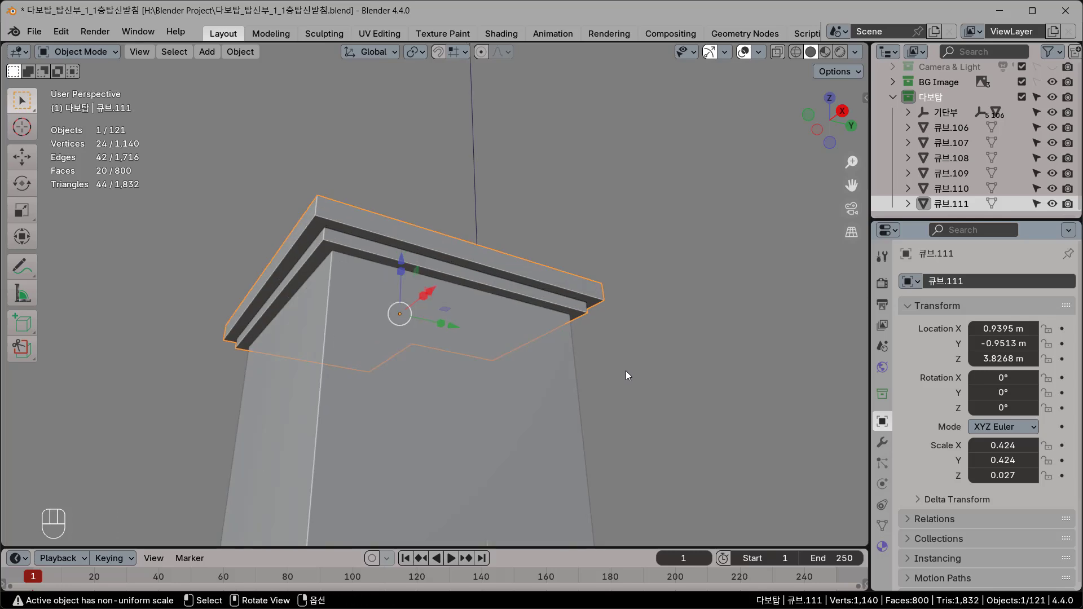
pyautogui.hotkey('ctrl', 'a')
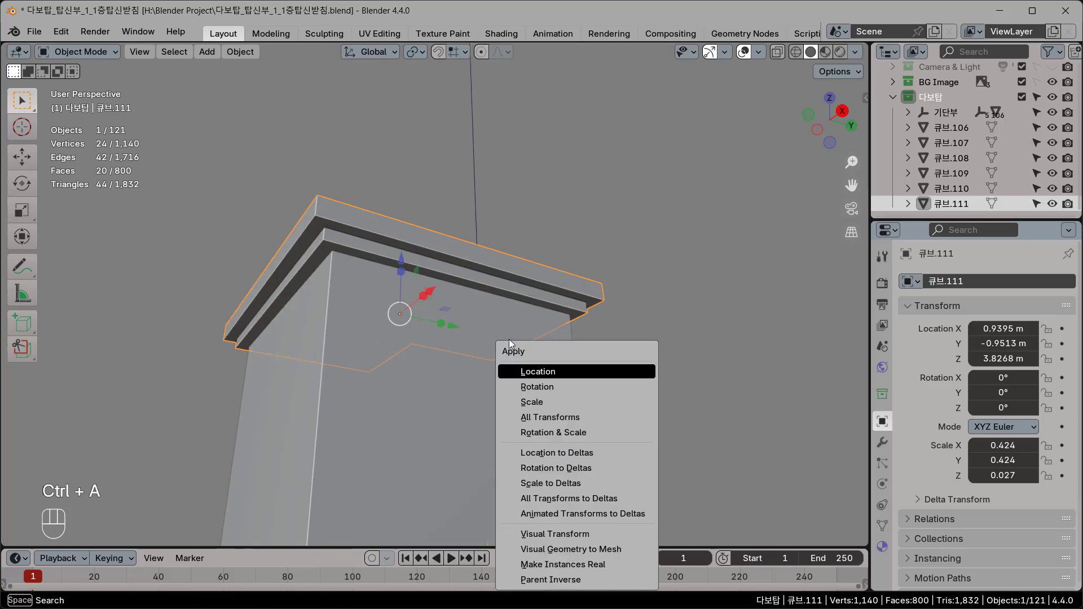
pyautogui.click(532, 403)
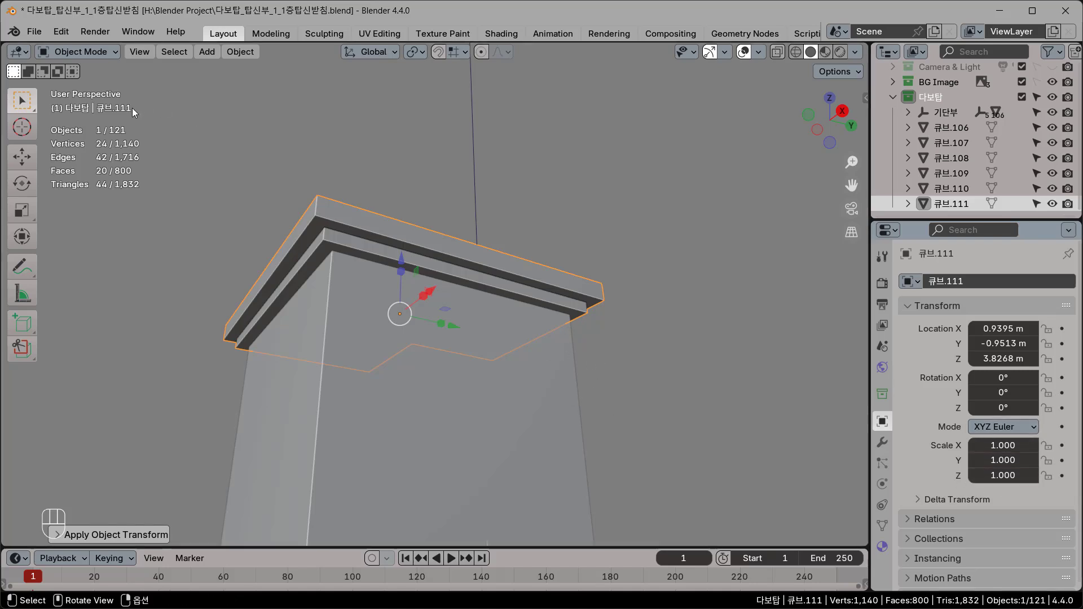
pyautogui.press('Tab')
pyautogui.scroll(2, 378, 281)
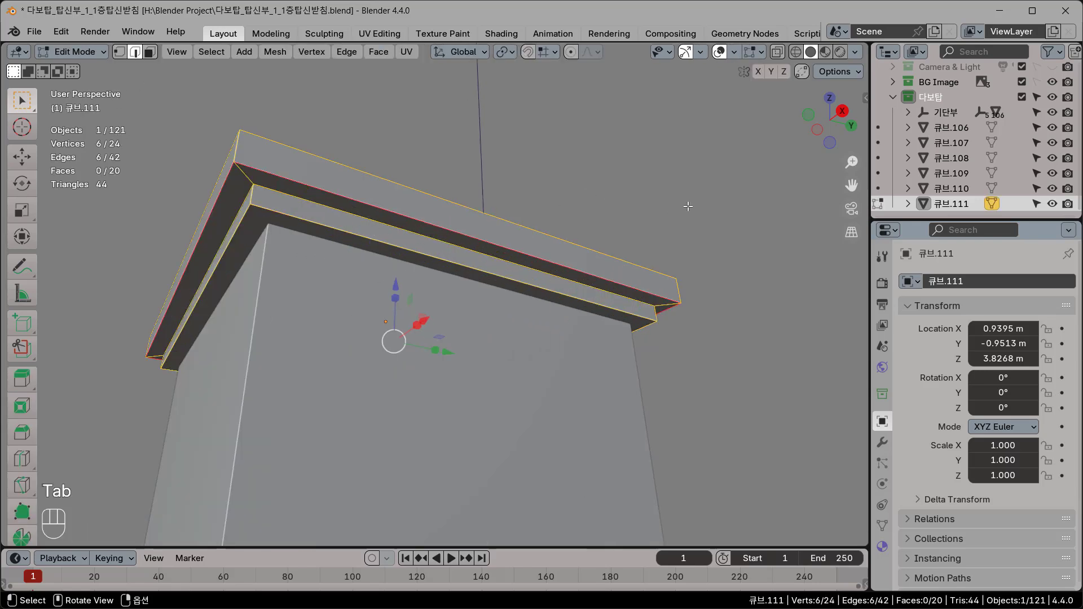
# Bevel the selected lower rim edges of the slab's upper tier with an offset of about 0.022 m
pyautogui.hotkey('ctrl', 'e')
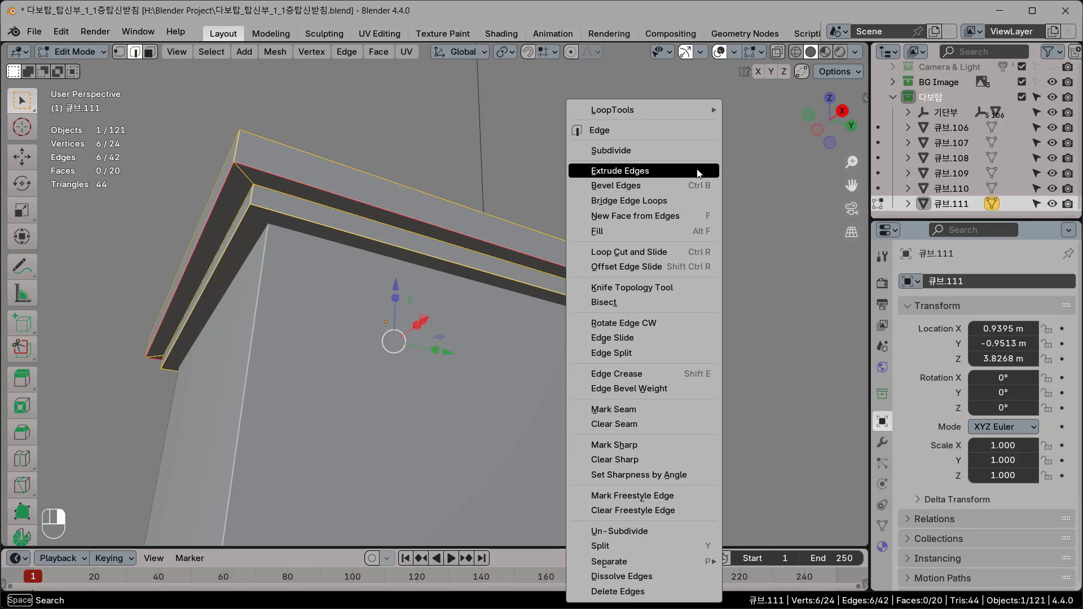
pyautogui.click(685, 181)
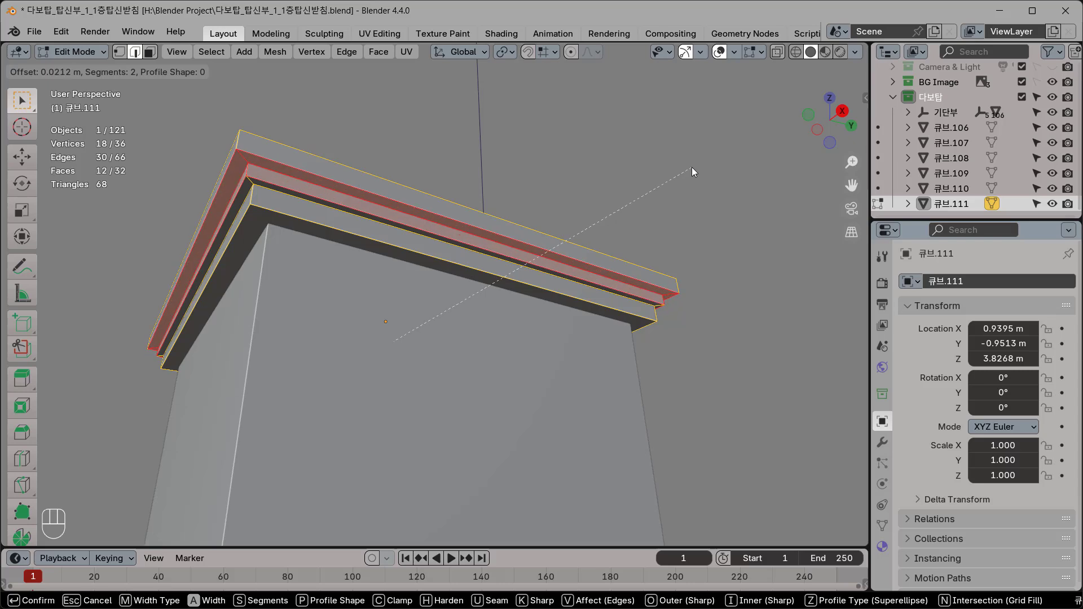
pyautogui.click(692, 166)
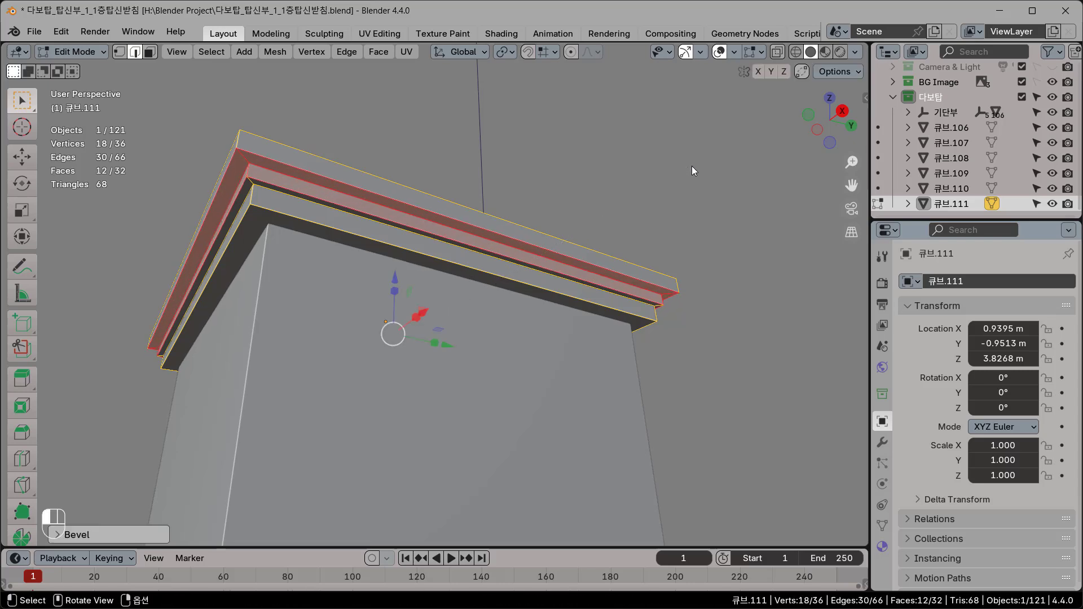
# Set the rim bevel to 4 segments with a profile shape of 0.5
pyautogui.click(58, 535)
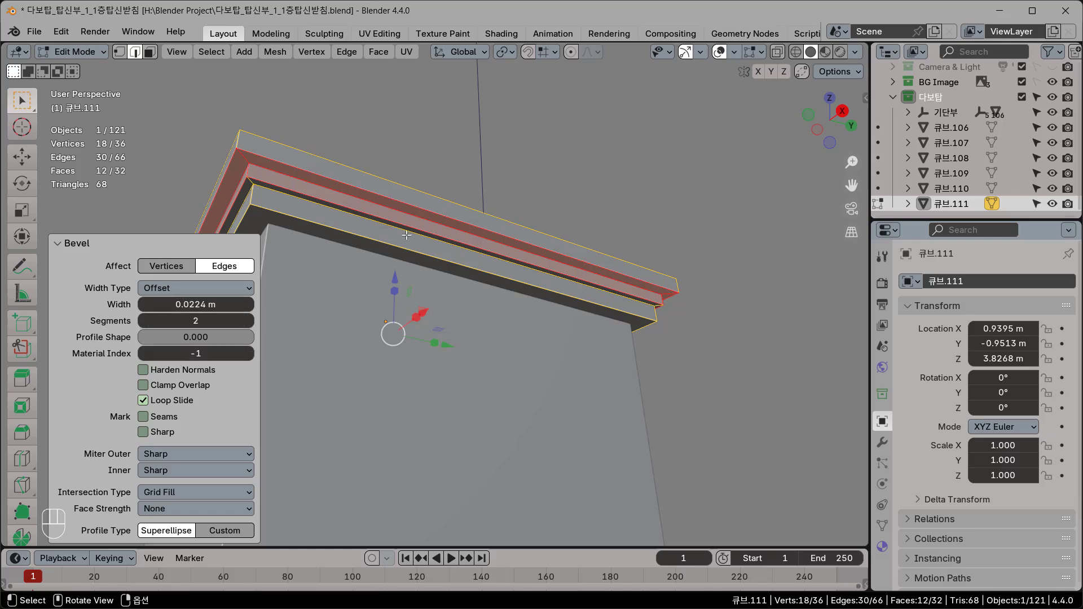
pyautogui.keyDown('shift'); pyautogui.moveTo(406, 235); pyautogui.dragTo(516, 203, button='middle'); pyautogui.keyUp('shift')
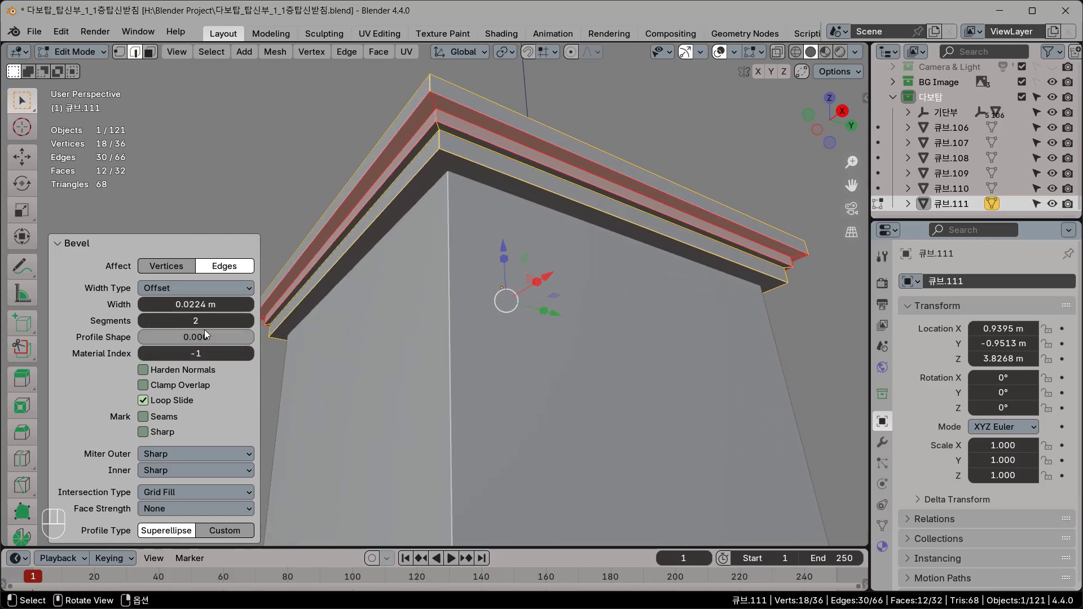
pyautogui.click(250, 321)
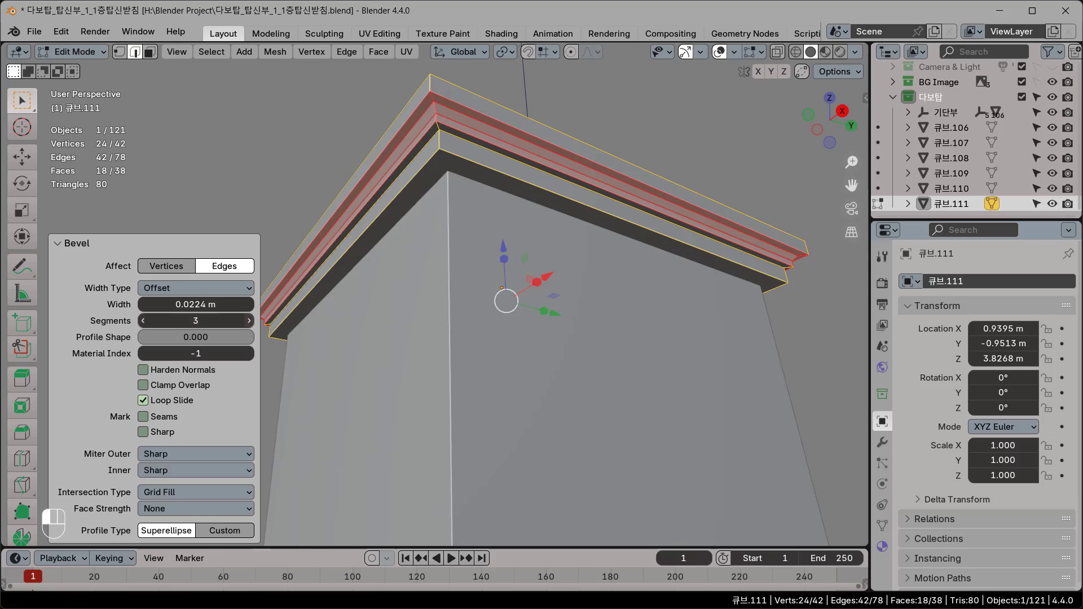
pyautogui.click(249, 320)
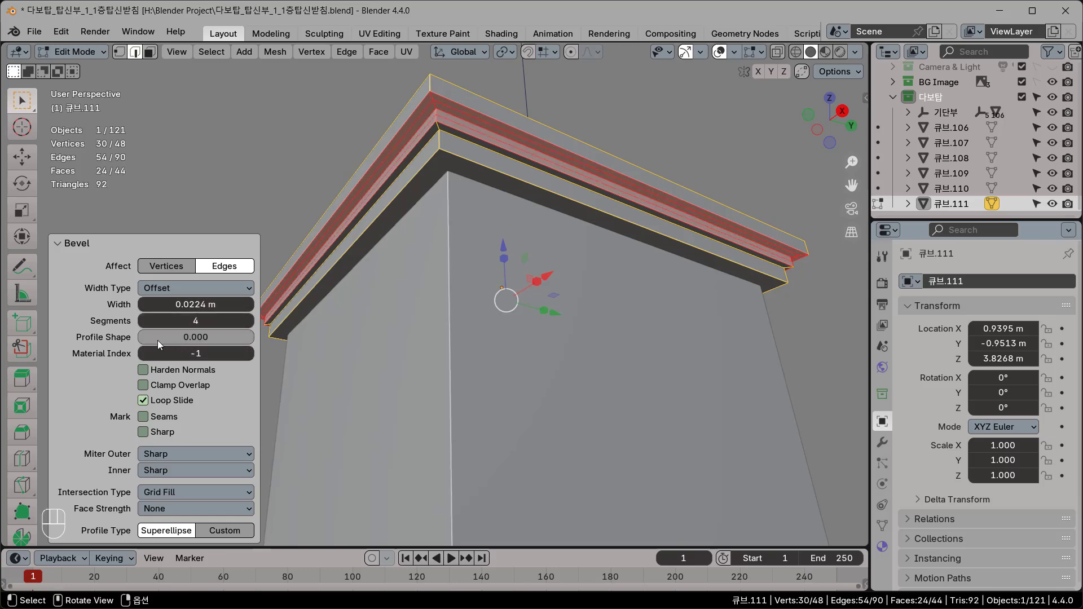
pyautogui.click(175, 337)
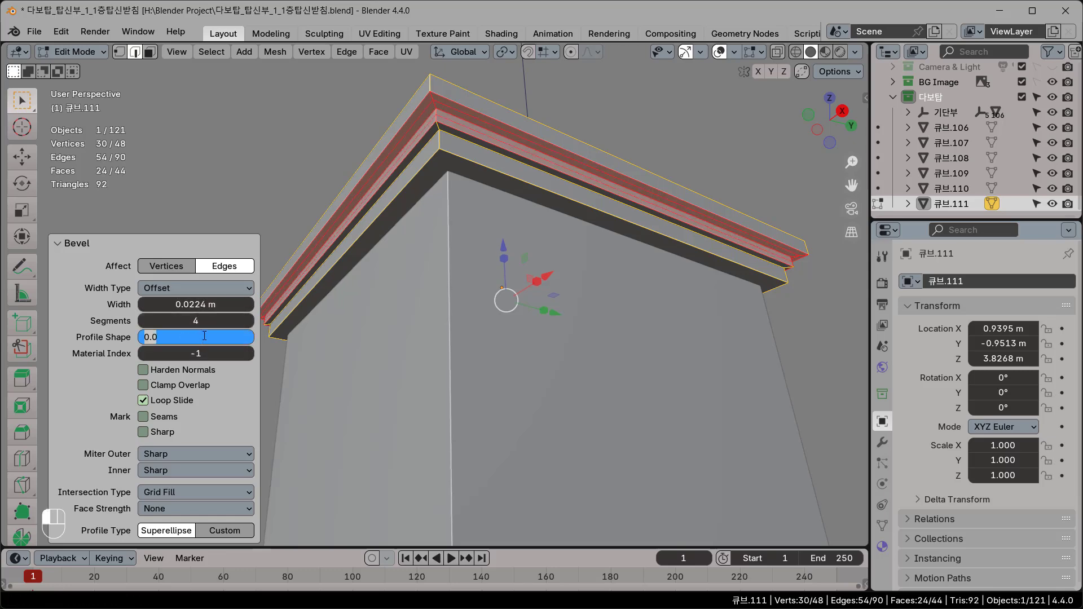
pyautogui.write('0')
pyautogui.press('Return')
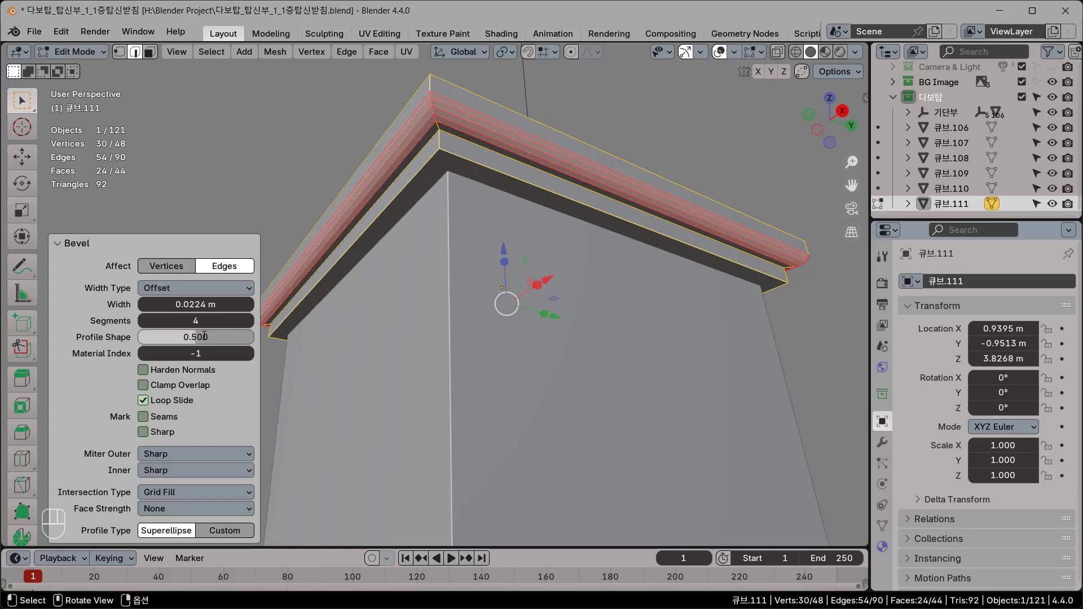
# Widen the rim bevel to about 0.0294 m and collapse its settings
pyautogui.moveTo(496, 270); pyautogui.dragTo(575, 314, button='middle')
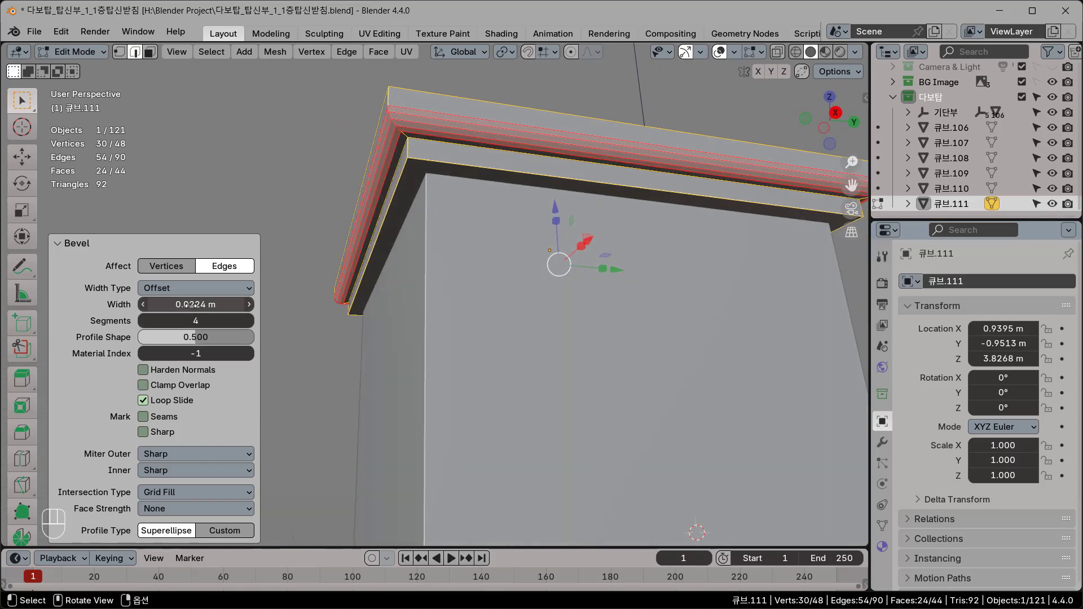
pyautogui.moveTo(191, 305)
pyautogui.mouseDown()
pyautogui.moveTo(214, 305)
pyautogui.moveTo(169, 304)
pyautogui.moveTo(221, 305)
pyautogui.moveTo(181, 304)
pyautogui.moveTo(203, 305)
pyautogui.mouseUp()
pyautogui.scroll(-2, 506, 387)
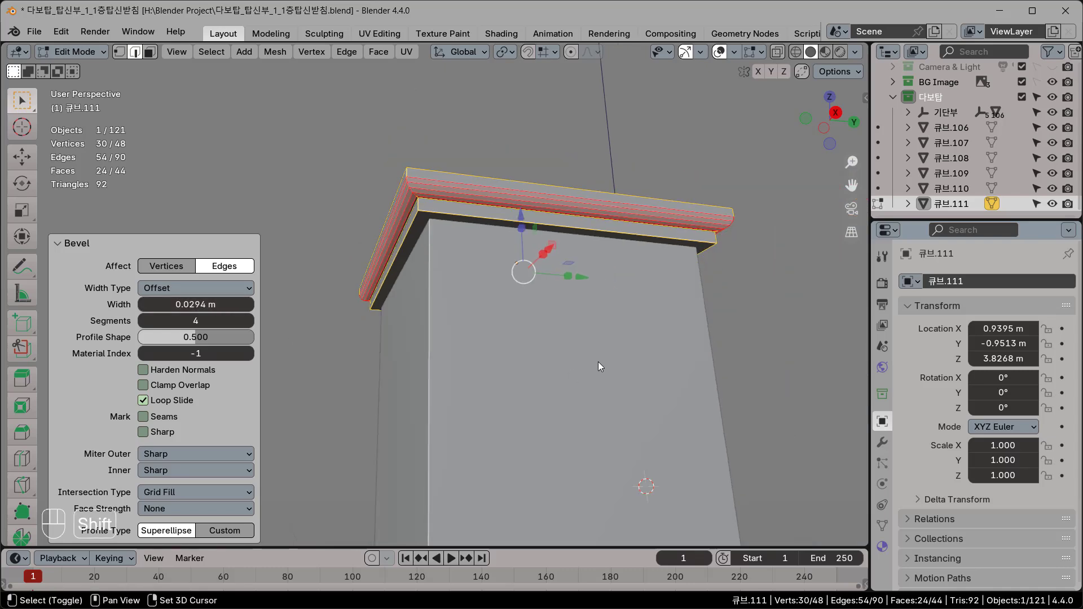
pyautogui.keyDown('shift'); pyautogui.moveTo(598, 358); pyautogui.dragTo(476, 341, button='middle'); pyautogui.keyUp('shift')
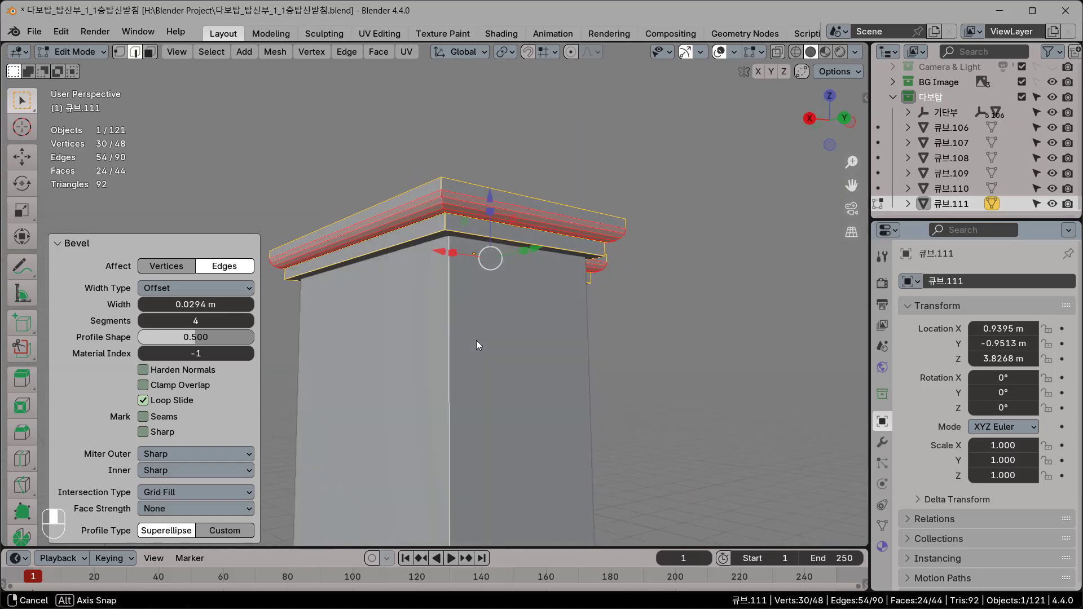
pyautogui.click(58, 244)
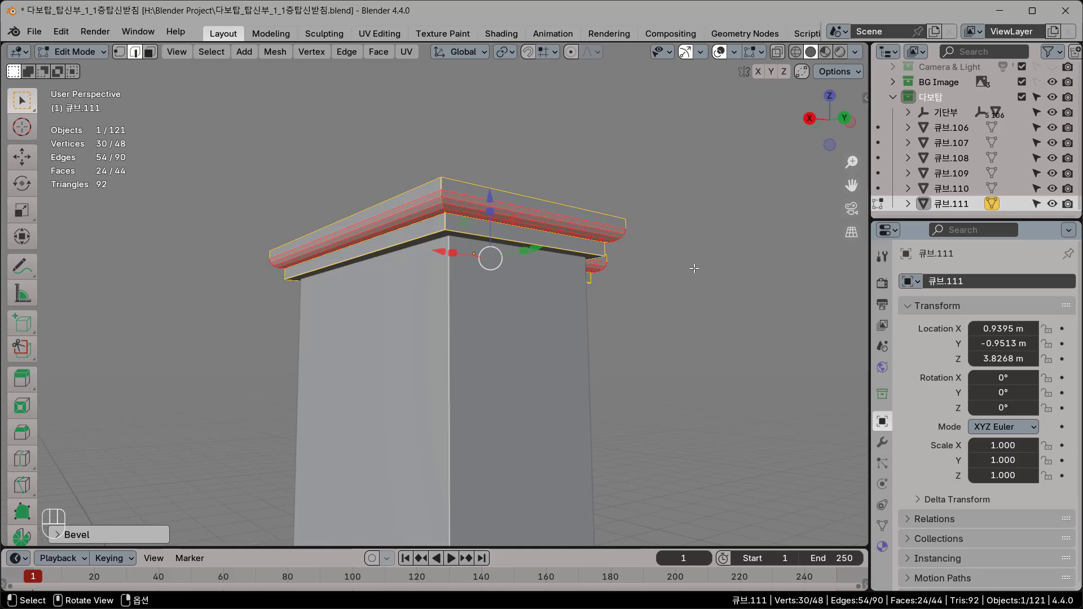
# Return to Object Mode and apply Shade Auto Smooth to the moulding slab
pyautogui.press('Tab')
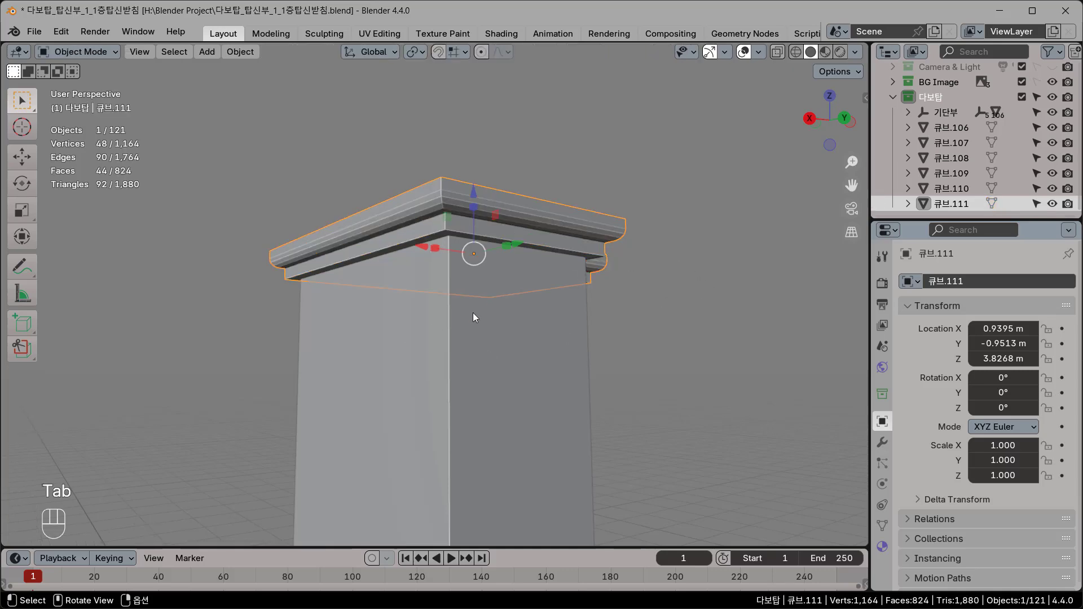
pyautogui.moveTo(472, 313); pyautogui.dragTo(527, 289, button='middle')
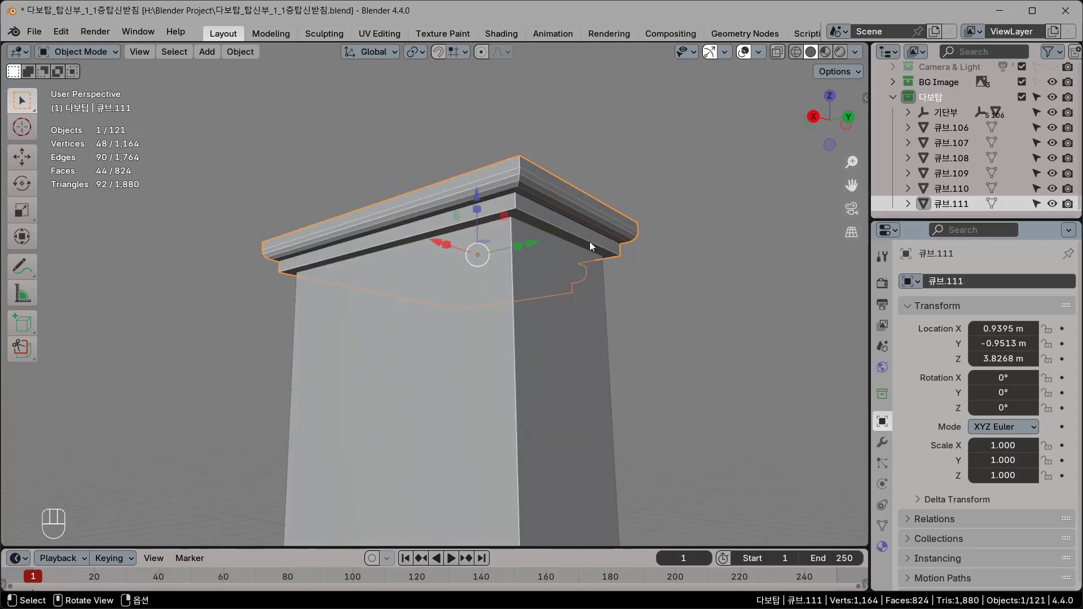
pyautogui.moveTo(590, 241); pyautogui.dragTo(618, 278, button='middle')
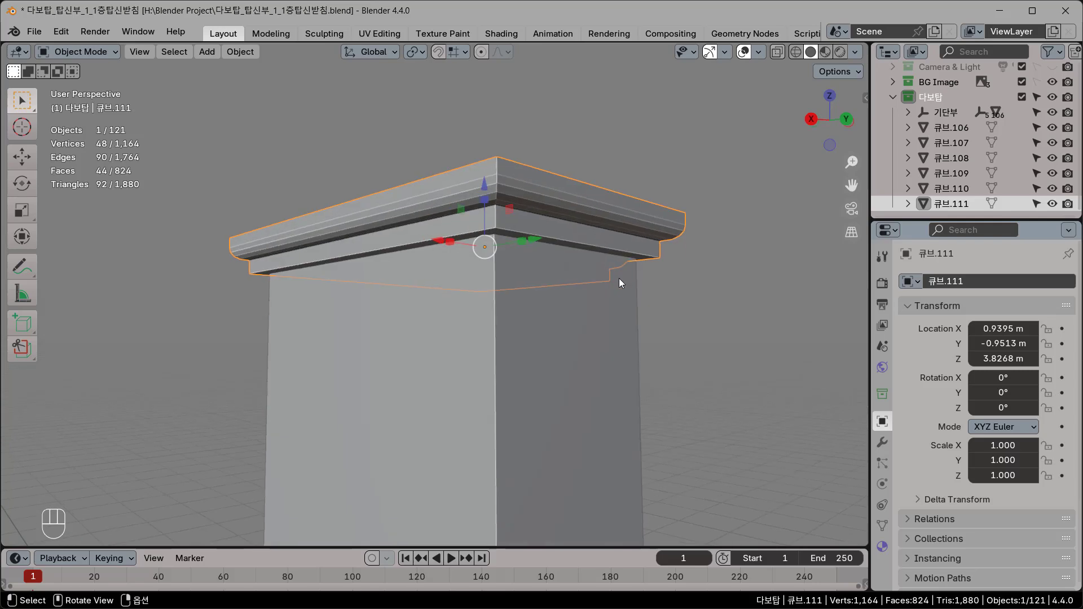
pyautogui.rightClick(709, 188)
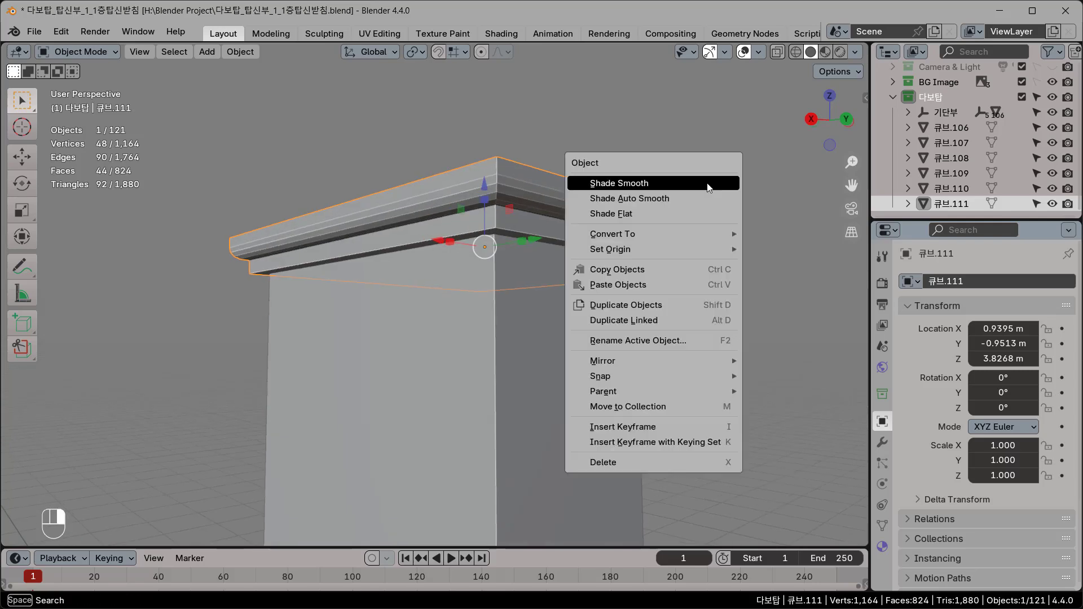
pyautogui.click(645, 198)
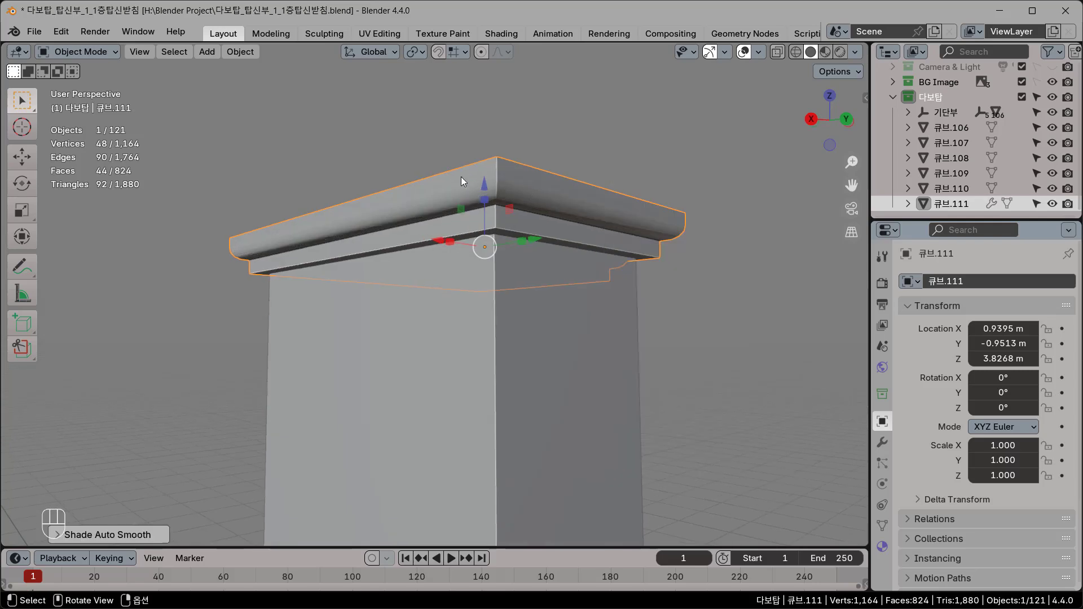
# Select the corner pillar with its slab and, in wireframe top view, set the transform pivot point to the 3D Cursor
pyautogui.scroll(-2, 678, 280)
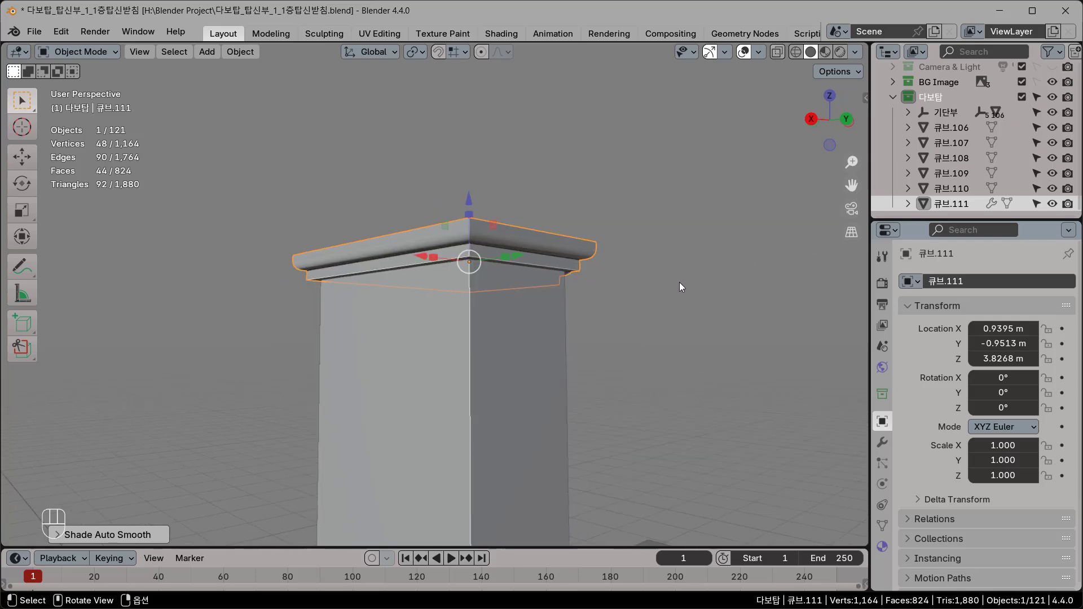
pyautogui.keyDown('shift'); pyautogui.moveTo(679, 313); pyautogui.dragTo(530, 285, button='middle'); pyautogui.keyUp('shift')
pyautogui.scroll(-4, 634, 313)
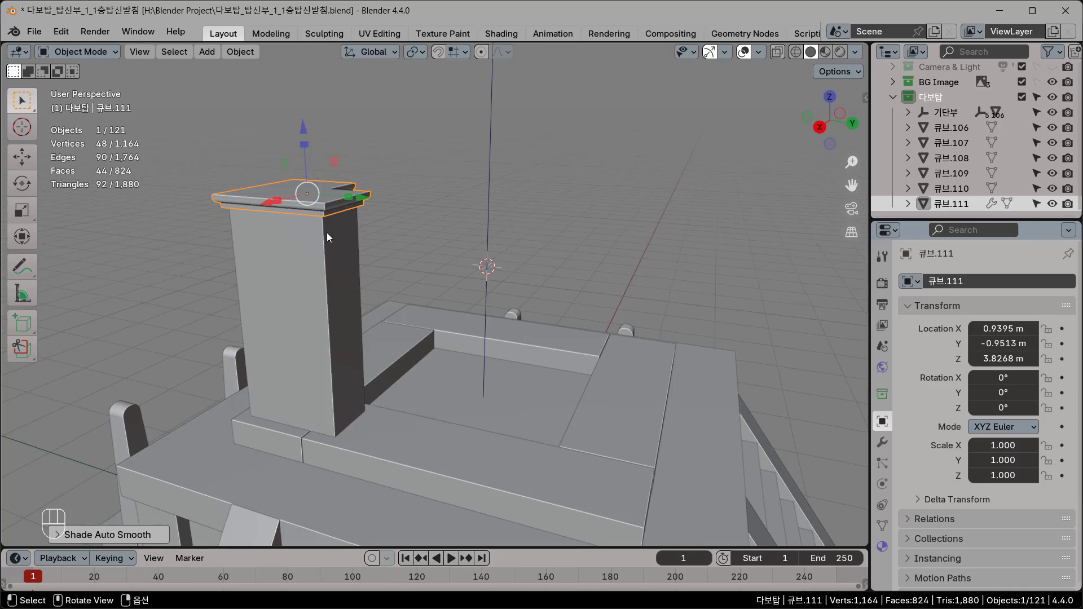
pyautogui.moveTo(199, 139); pyautogui.dragTo(341, 277)
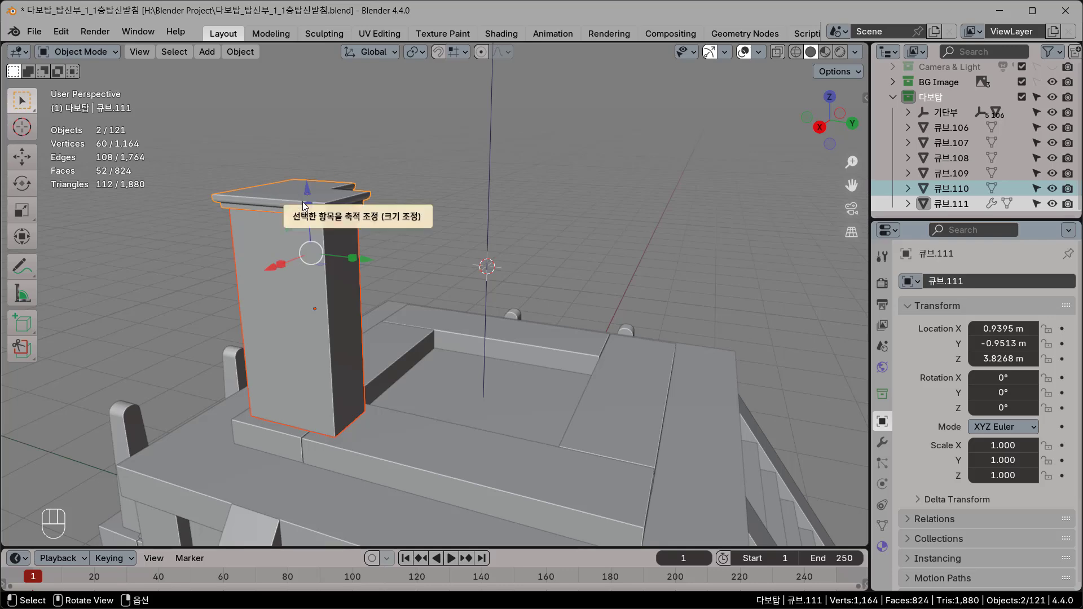
pyautogui.press('KP_7')
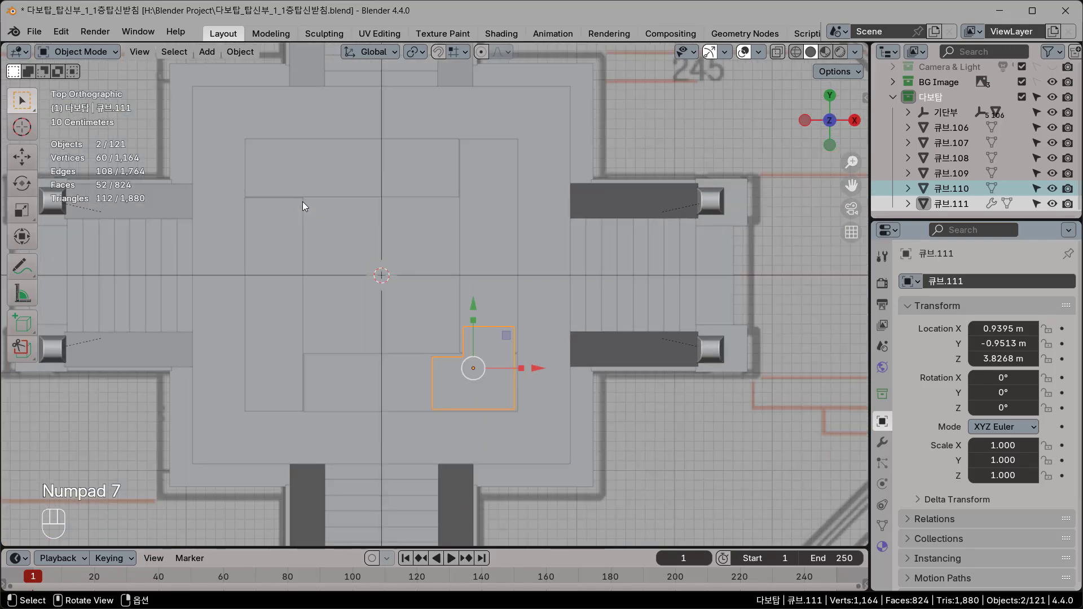
pyautogui.hotkey('shift', 'z')
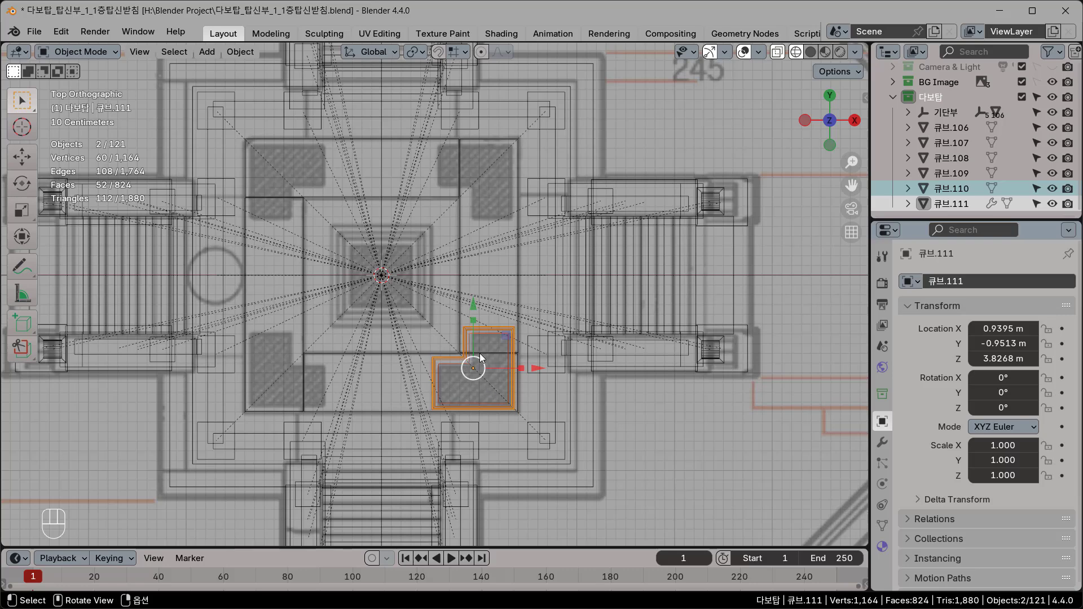
pyautogui.click(418, 52)
pyautogui.click(420, 52)
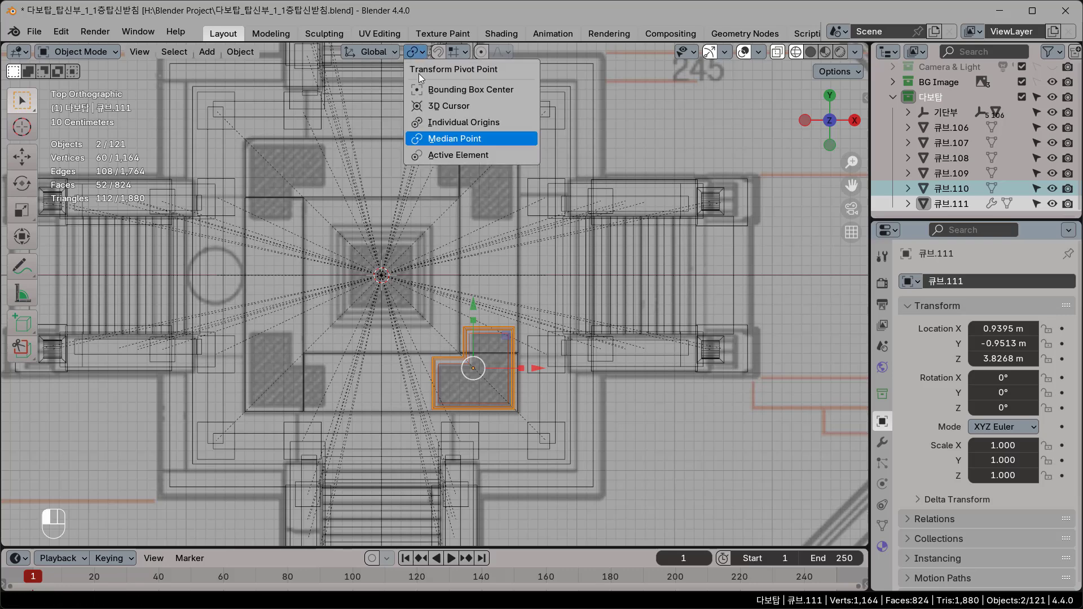
pyautogui.click(427, 109)
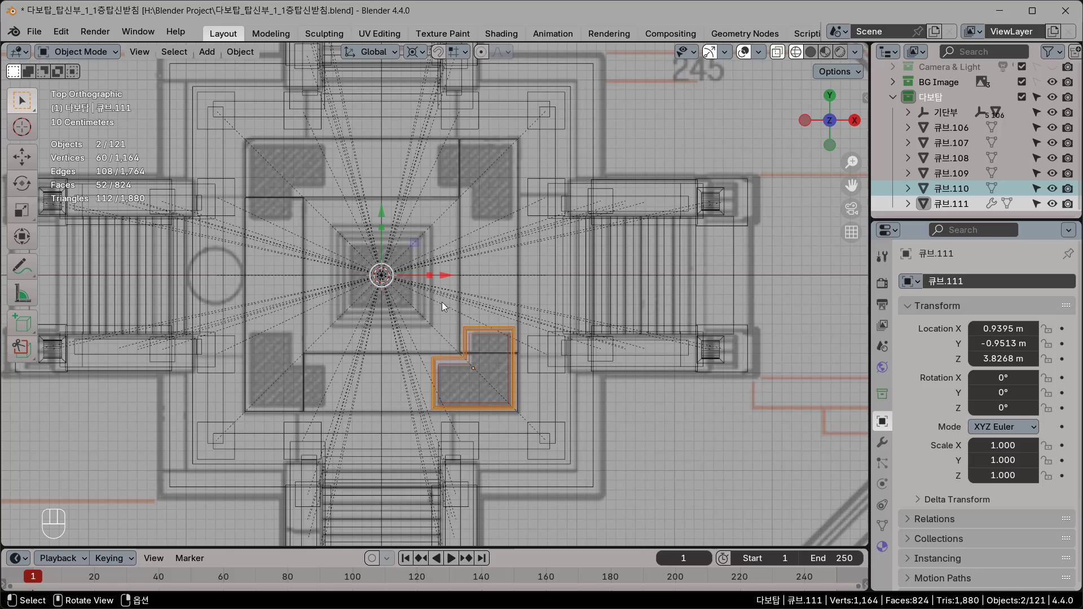
# Duplicate the pillar and slab rotated 90° around the tower's centre, and repeat the duplication twice to fill the remaining corners
pyautogui.press('shift')
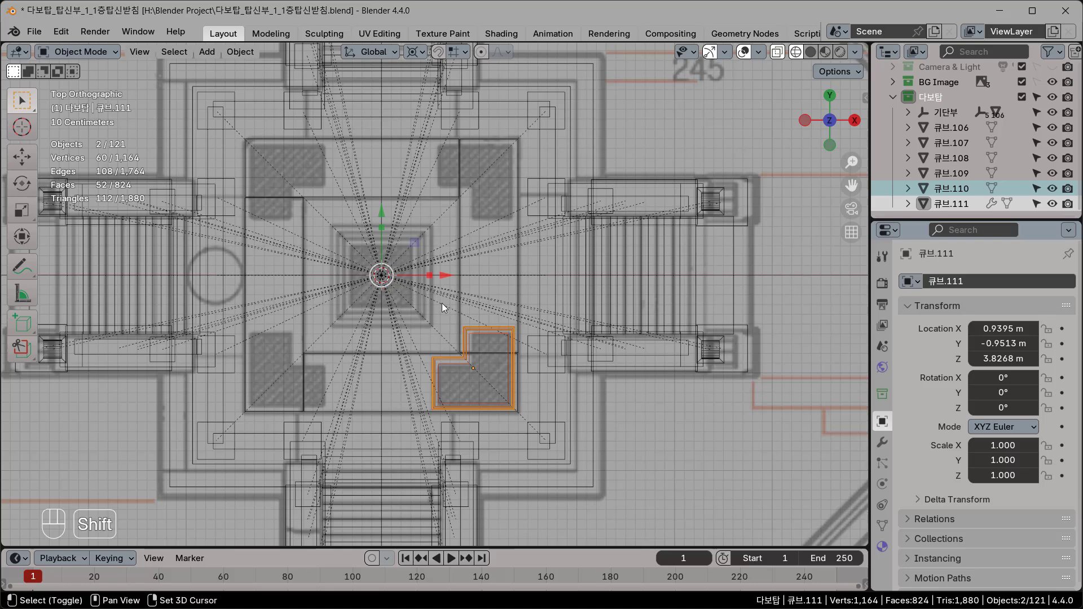
pyautogui.hotkey('shift', 'd')
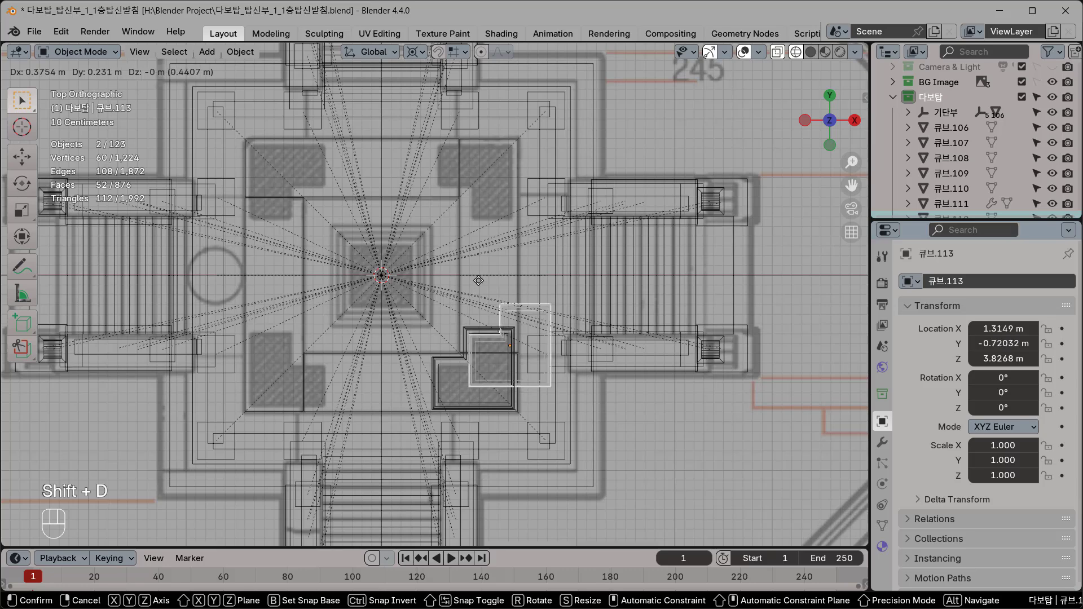
pyautogui.press('r')
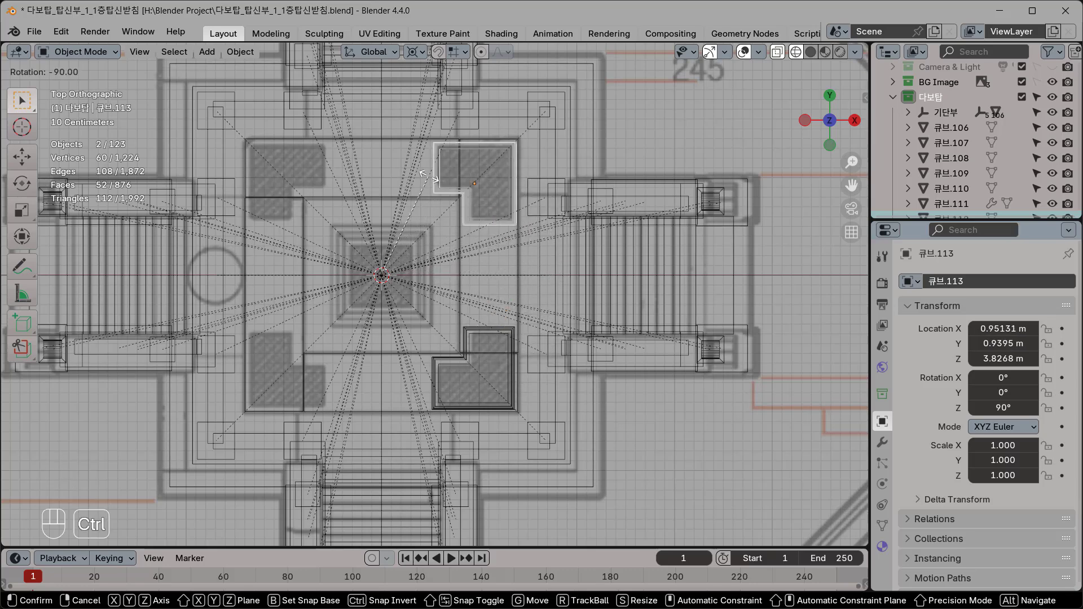
pyautogui.click(429, 177)
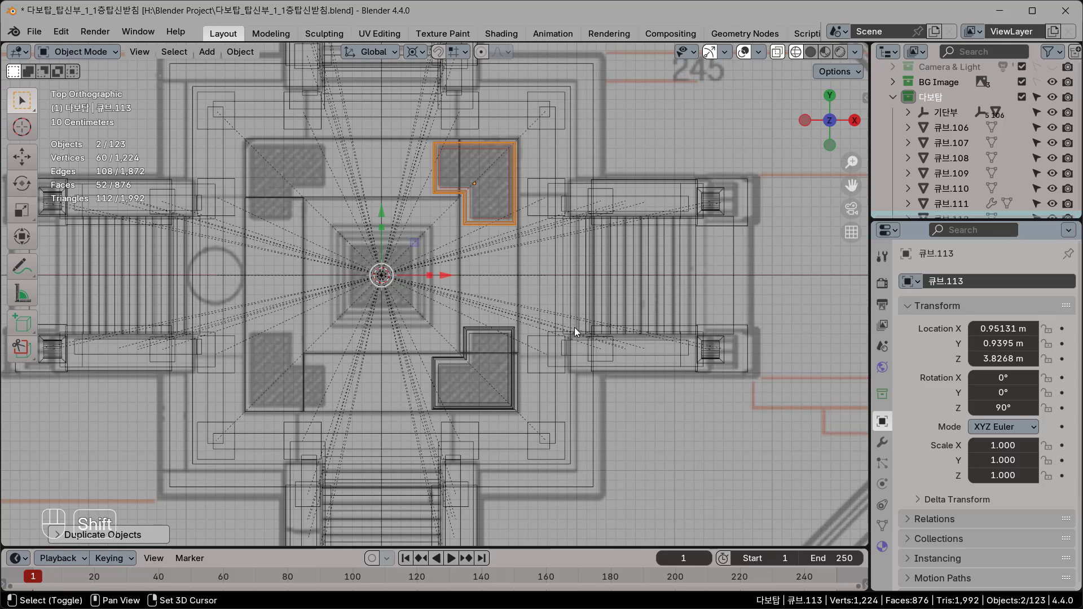
pyautogui.hotkey('shift', 'r')
pyautogui.hotkey('shift', 'r')
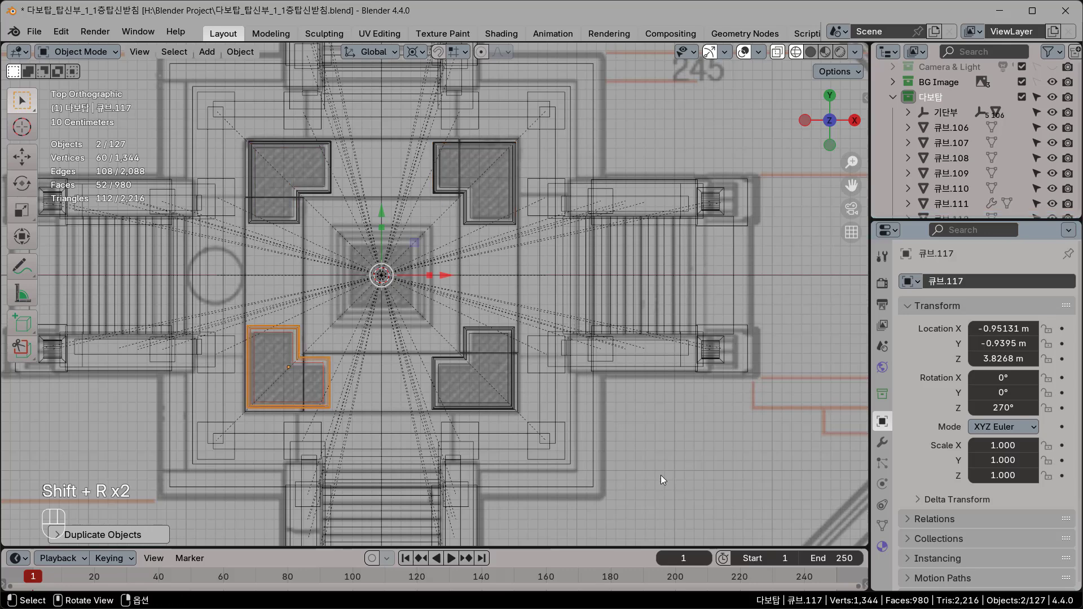
# Return the viewport to solid shading and clear the selection to view all four corner pillars on the base
pyautogui.moveTo(578, 466)
pyautogui.mouseDown(button='middle')
pyautogui.moveTo(537, 324)
pyautogui.moveTo(524, 337)
pyautogui.moveTo(581, 323)
pyautogui.moveTo(506, 367)
pyautogui.mouseUp(button='middle')
pyautogui.scroll(-1, 523, 337)
pyautogui.hotkey('shift', 'z')
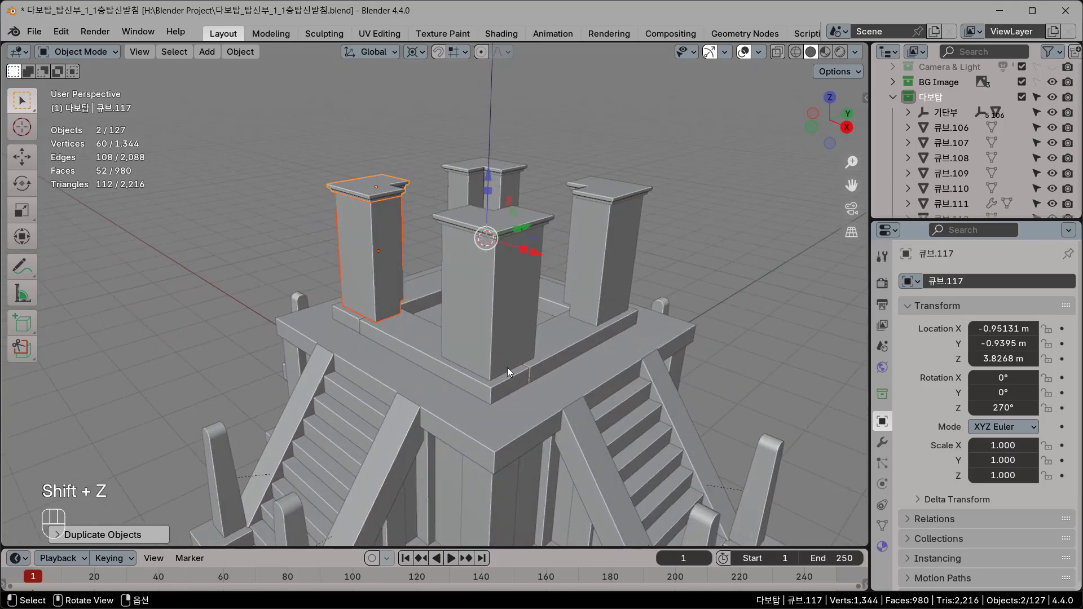
pyautogui.click(727, 263)
pyautogui.moveTo(726, 263); pyautogui.dragTo(575, 274, button='middle')
pyautogui.scroll(1, 568, 297)
pyautogui.scroll(-2, 581, 263)
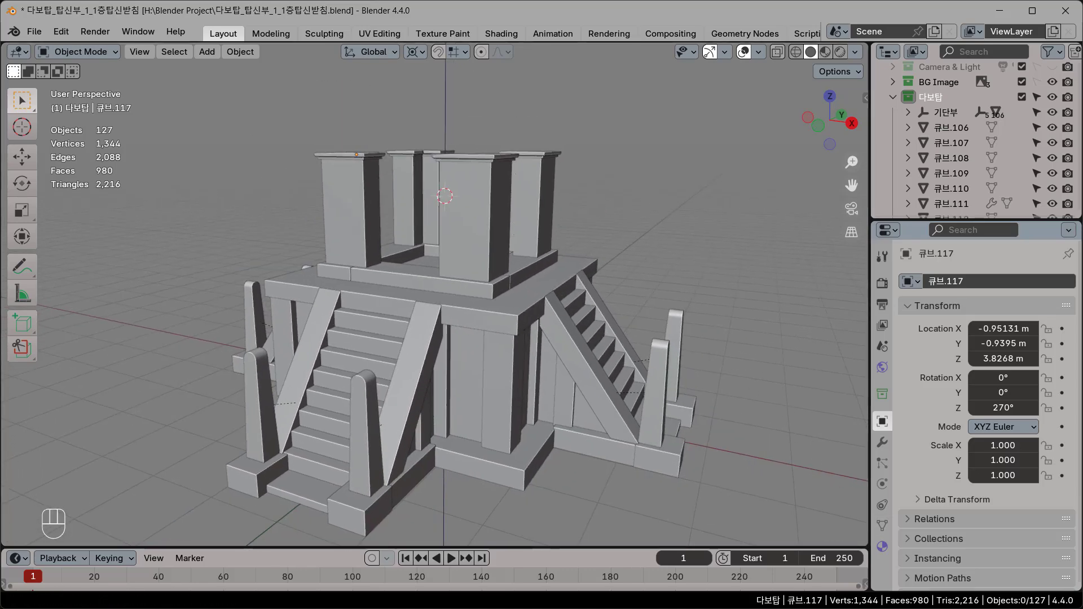